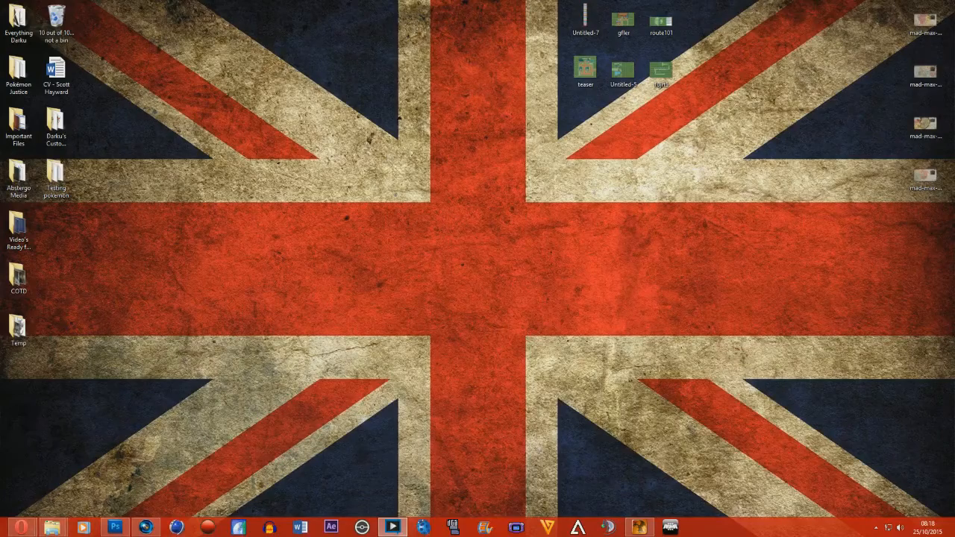
# Step: Switch to RPG Maker XP, playtest the project from the saved game, read the sign beside the pond, and close the playtest
pyautogui.click(641, 527)
pyautogui.click(351, 32)
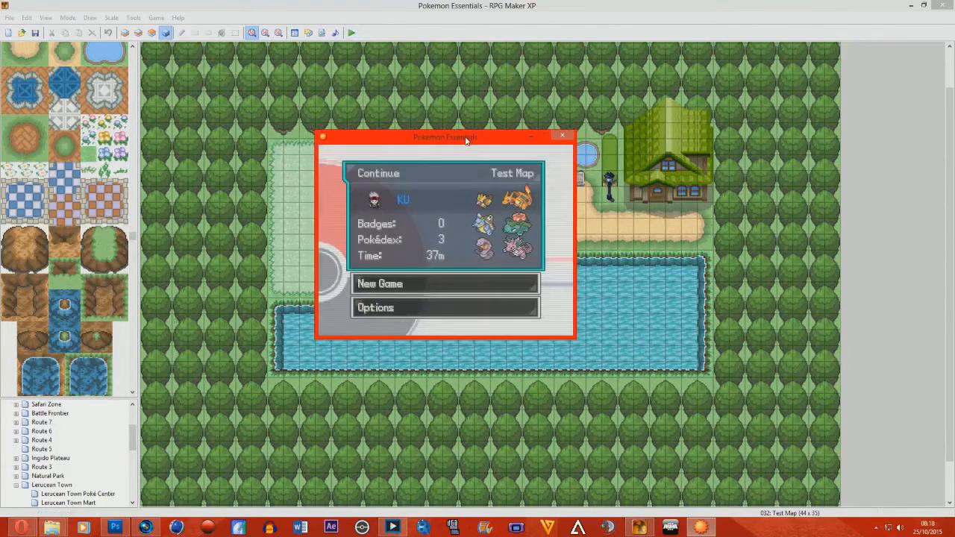
pyautogui.press('Return')
pyautogui.press('Left')
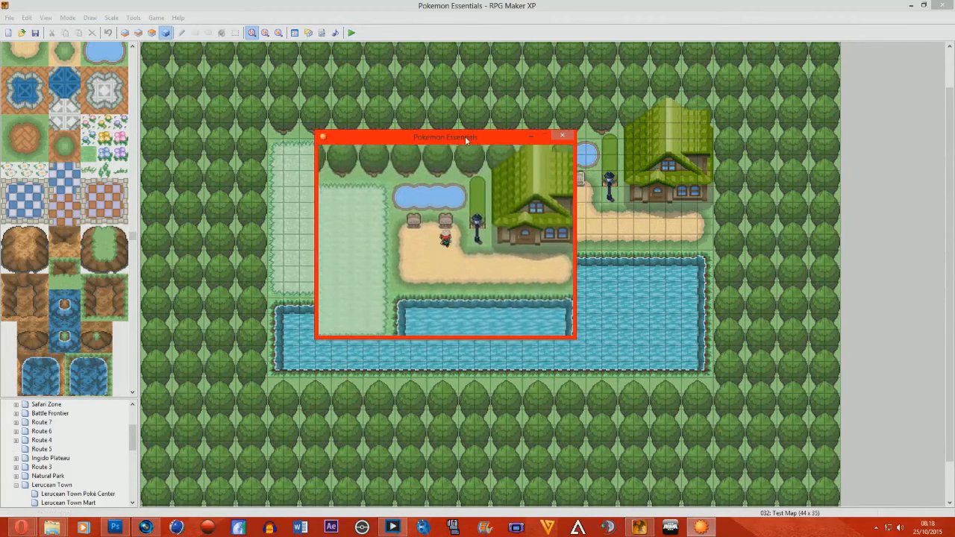
pyautogui.press('Up')
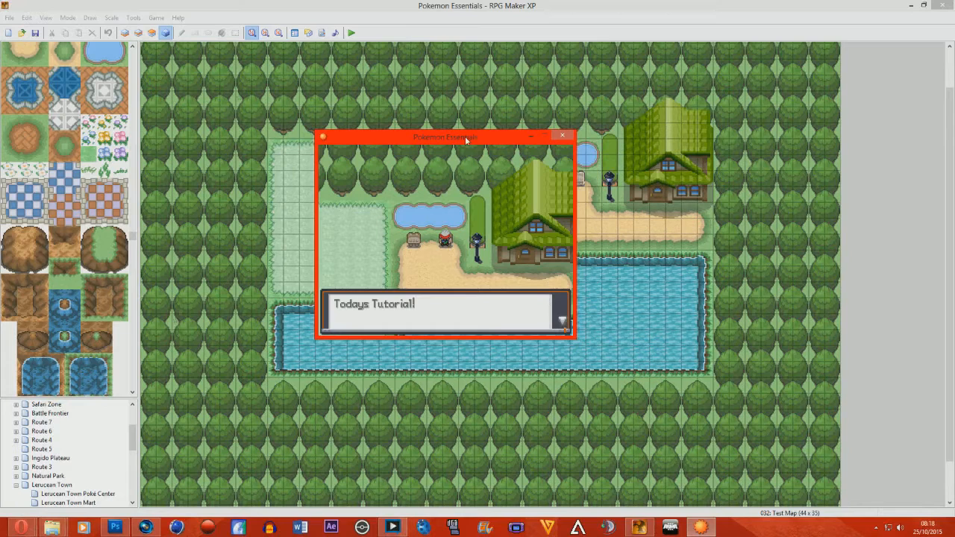
pyautogui.press('Return')
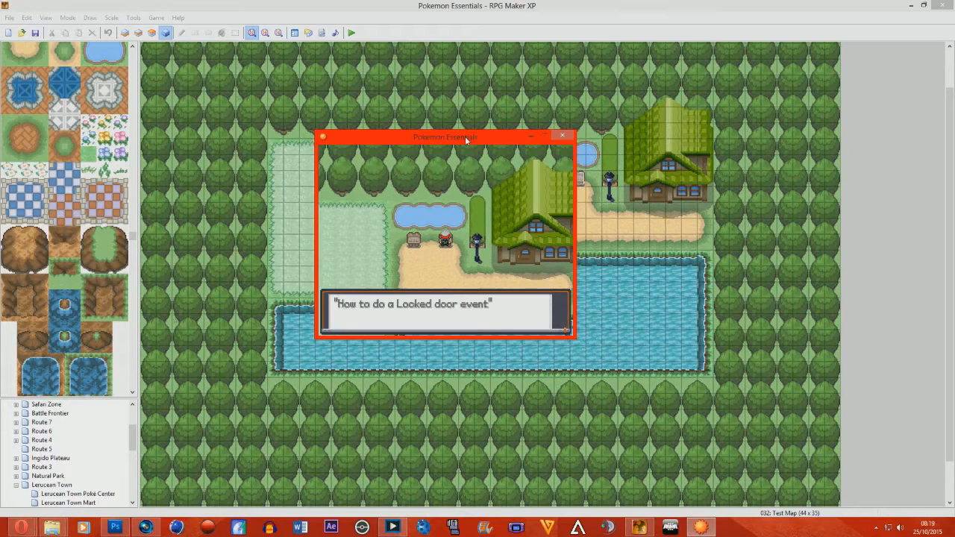
pyautogui.press('Return')
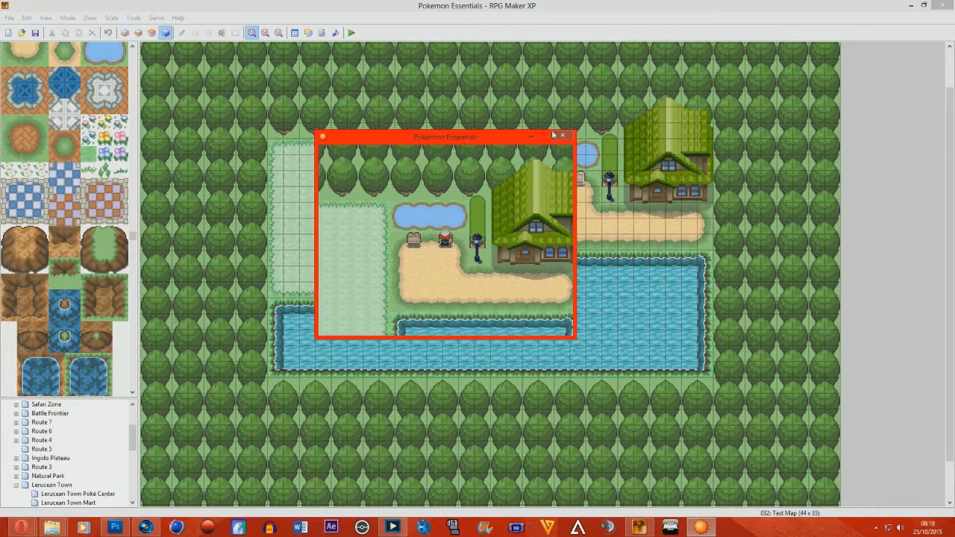
pyautogui.click(563, 135)
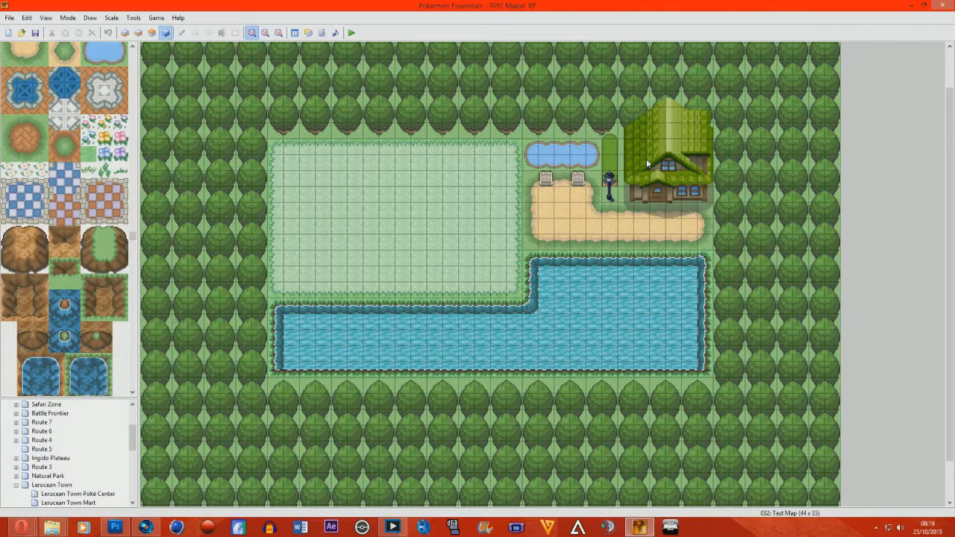
# Step: Draw the green-roofed house with a chimney from the tileset onto layer 2 of the Test Map, in the upper part of the grass field
pyautogui.moveTo(133, 442); pyautogui.dragTo(136, 484)
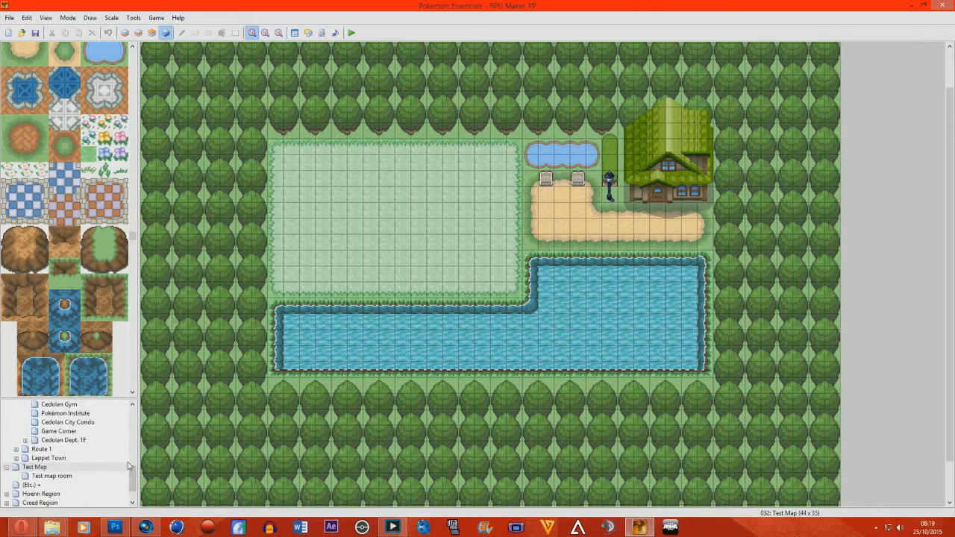
pyautogui.click(138, 33)
pyautogui.moveTo(133, 238); pyautogui.dragTo(126, 366)
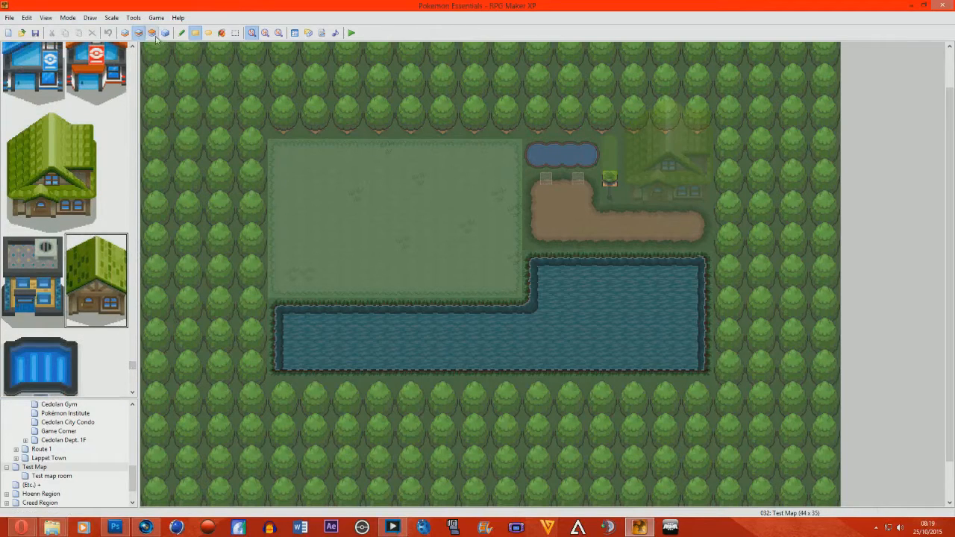
pyautogui.press('F7')
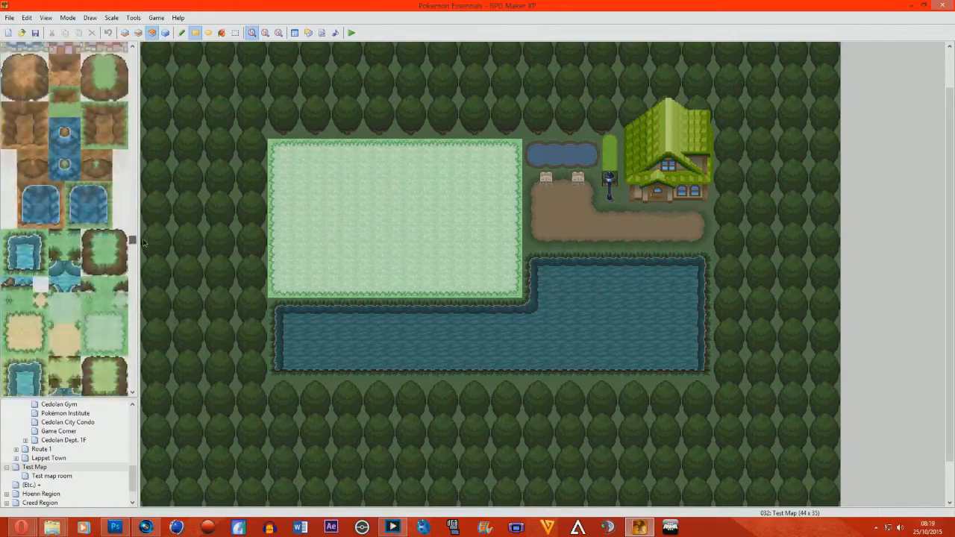
pyautogui.moveTo(146, 148); pyautogui.dragTo(148, 129)
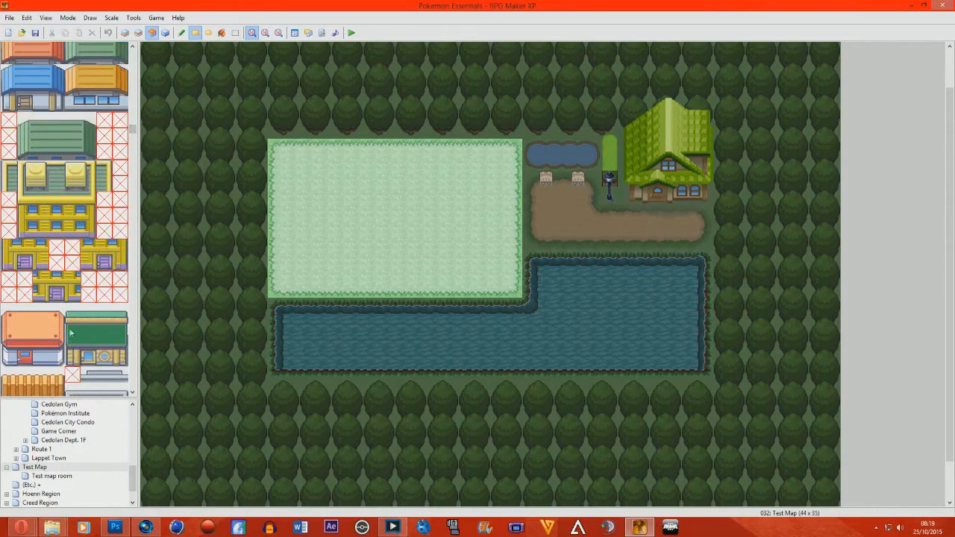
pyautogui.moveTo(130, 230); pyautogui.dragTo(134, 113)
pyautogui.moveTo(7, 102); pyautogui.dragTo(70, 144)
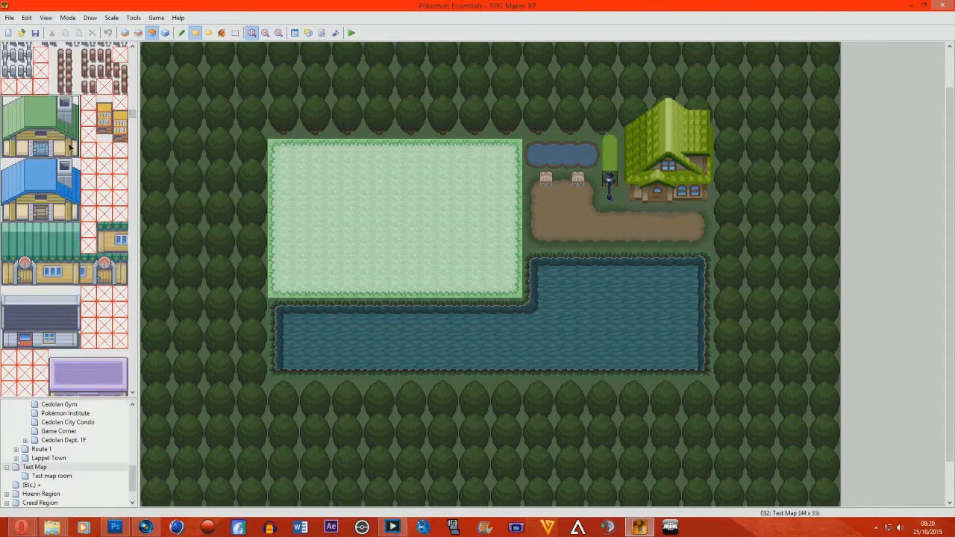
pyautogui.click(138, 33)
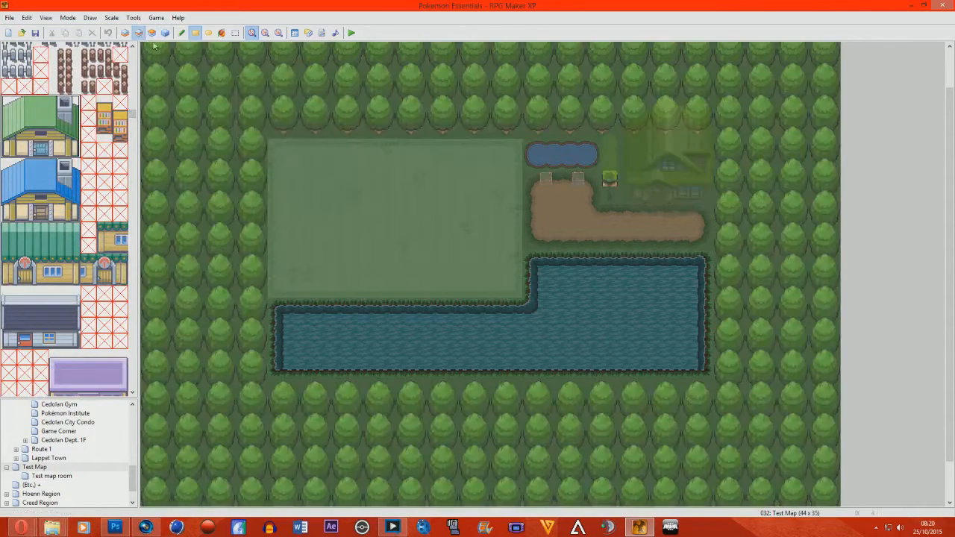
pyautogui.moveTo(340, 147)
pyautogui.mouseDown()
pyautogui.moveTo(360, 149)
pyautogui.moveTo(403, 215)
pyautogui.moveTo(409, 201)
pyautogui.mouseUp()
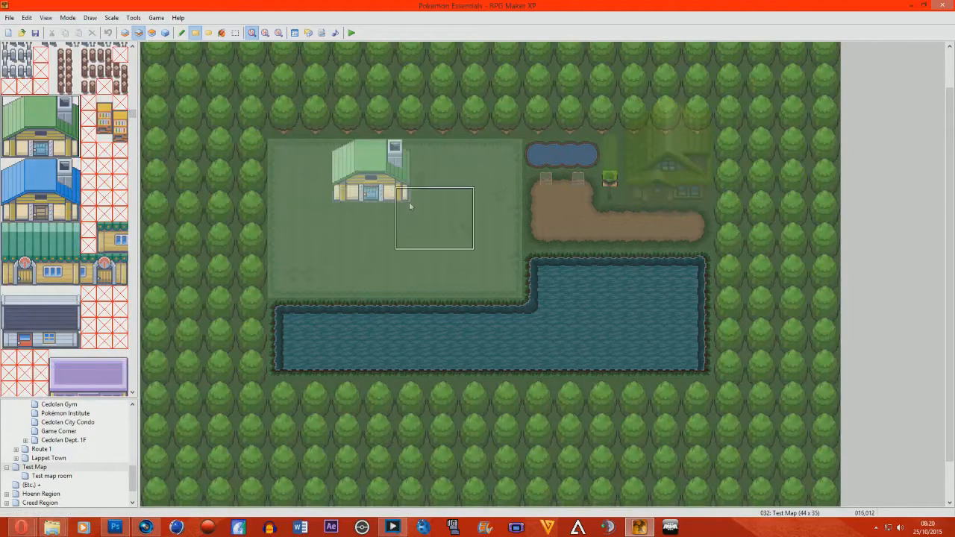
# Step: Clear the pale grass field from layer 3 and redraw it on layer 1 beneath the new house
pyautogui.click(152, 33)
pyautogui.moveTo(273, 149); pyautogui.dragTo(514, 294, button='right')
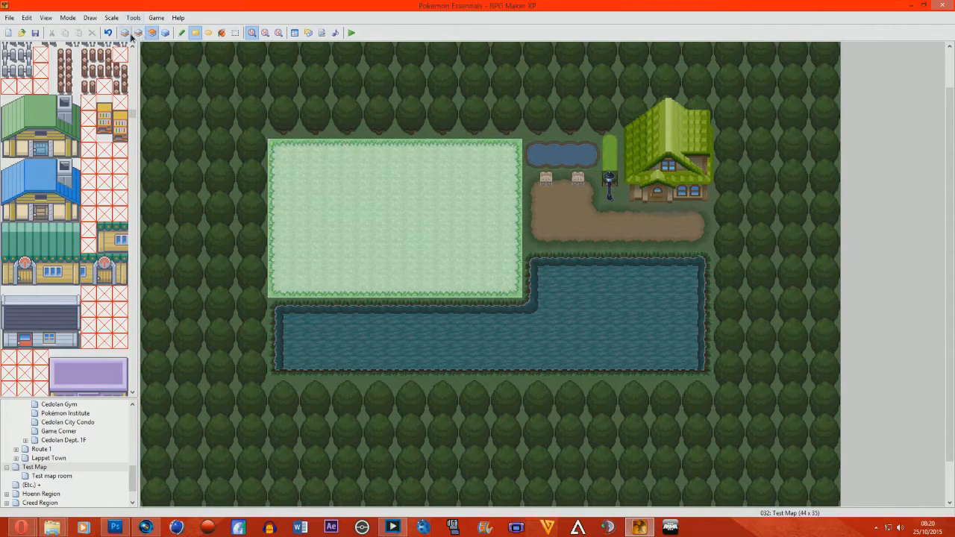
pyautogui.click(125, 33)
pyautogui.moveTo(456, 233); pyautogui.dragTo(519, 296)
pyautogui.click(148, 34)
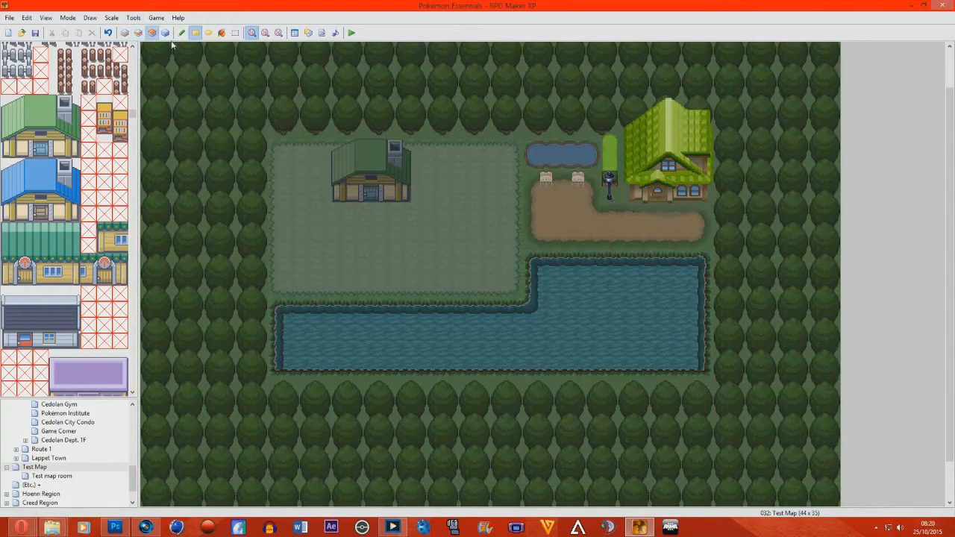
# Step: Move the new green-roofed house from layer 2 to layer 3, and save the project with the event layer active
pyautogui.click(139, 33)
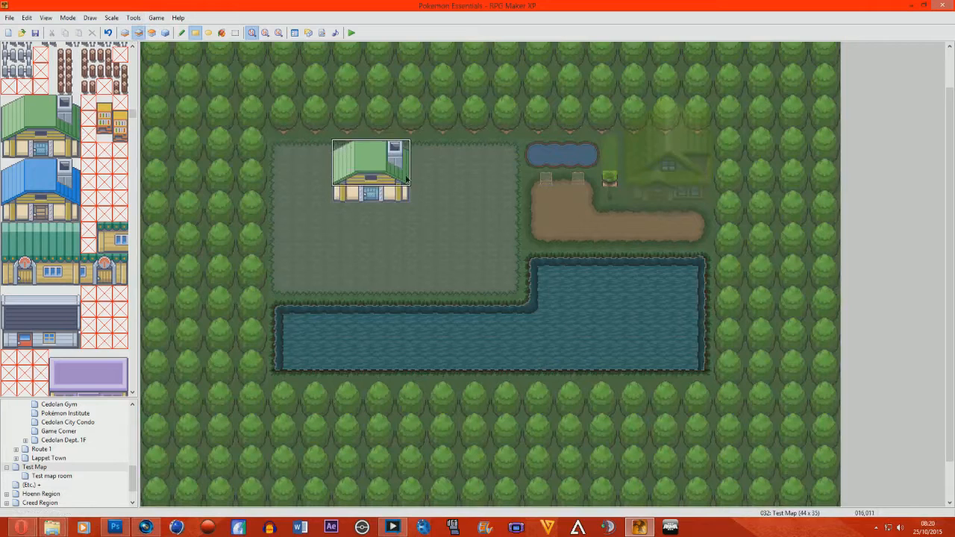
pyautogui.click(151, 33)
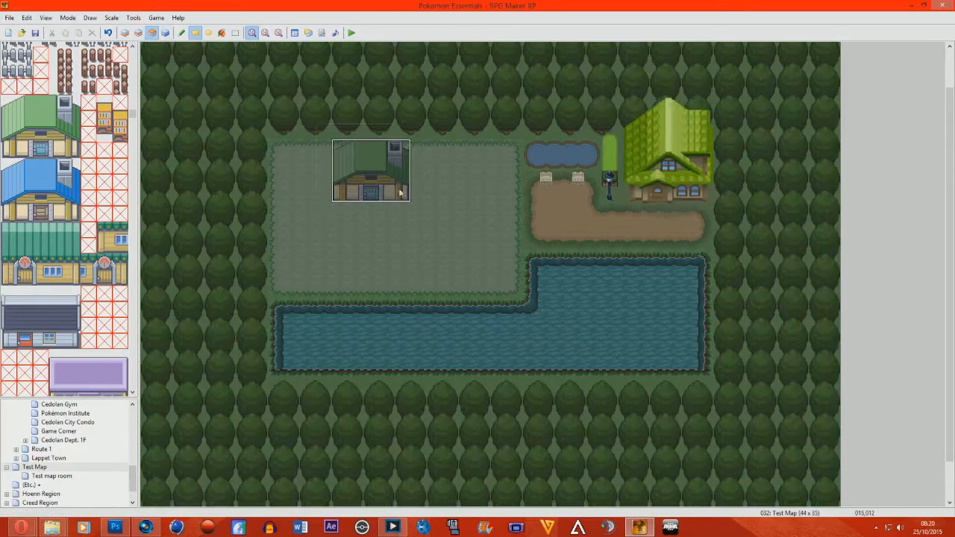
pyautogui.click(358, 176)
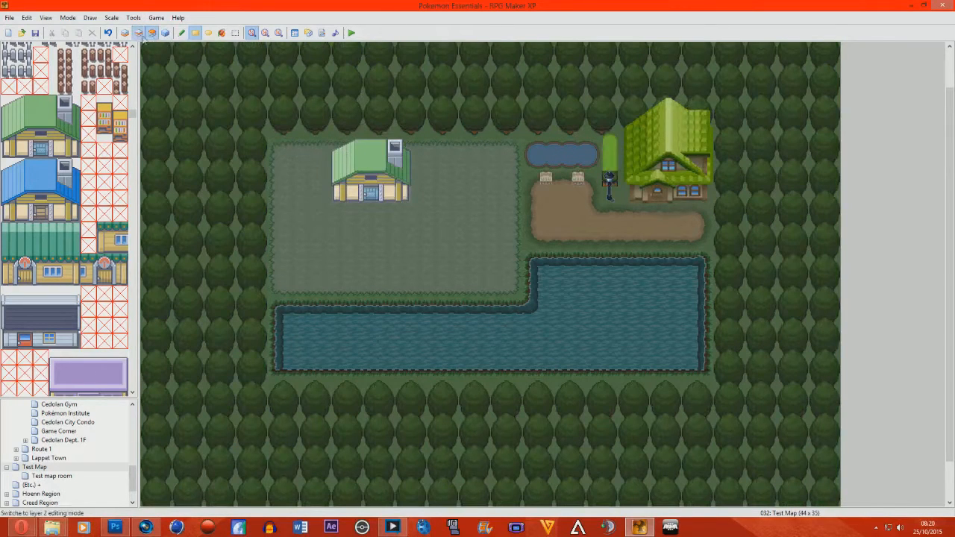
pyautogui.click(138, 33)
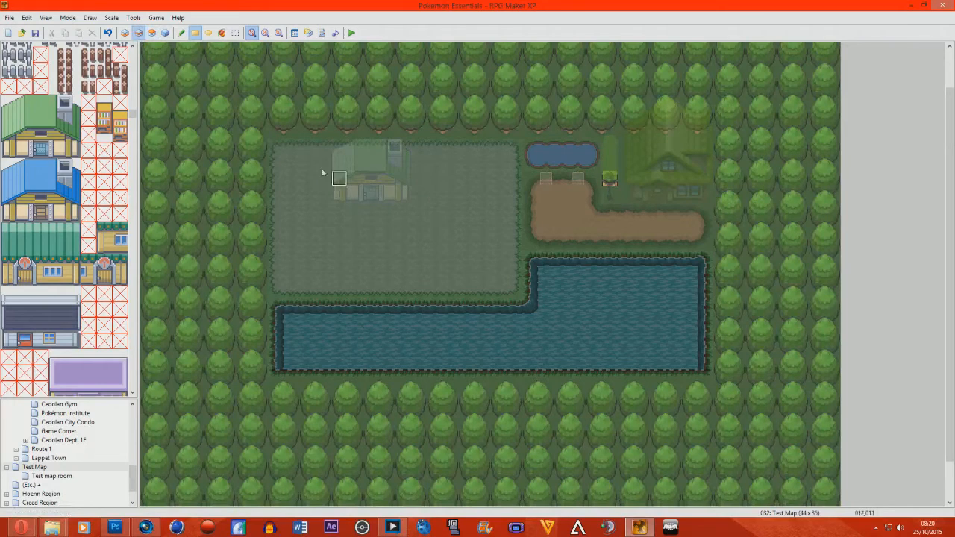
pyautogui.click(165, 33)
pyautogui.click(35, 33)
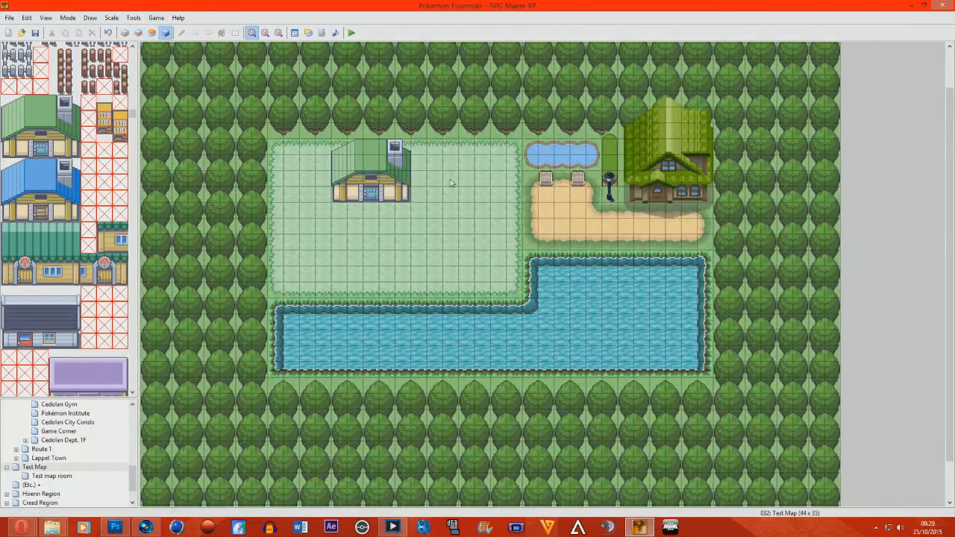
# Step: Create a new event on the green-roofed house's door tile and name it "locked door event"
pyautogui.rightClick(371, 196)
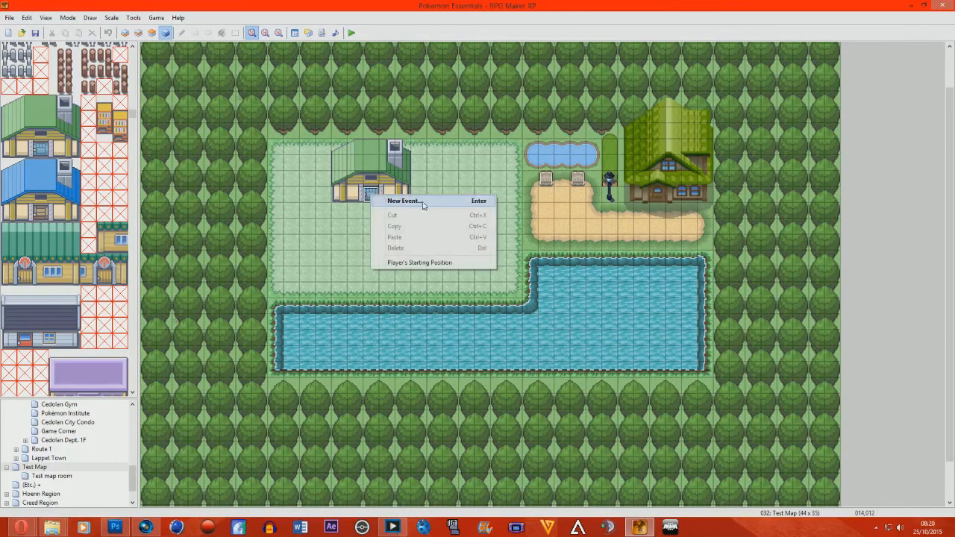
pyautogui.click(418, 180)
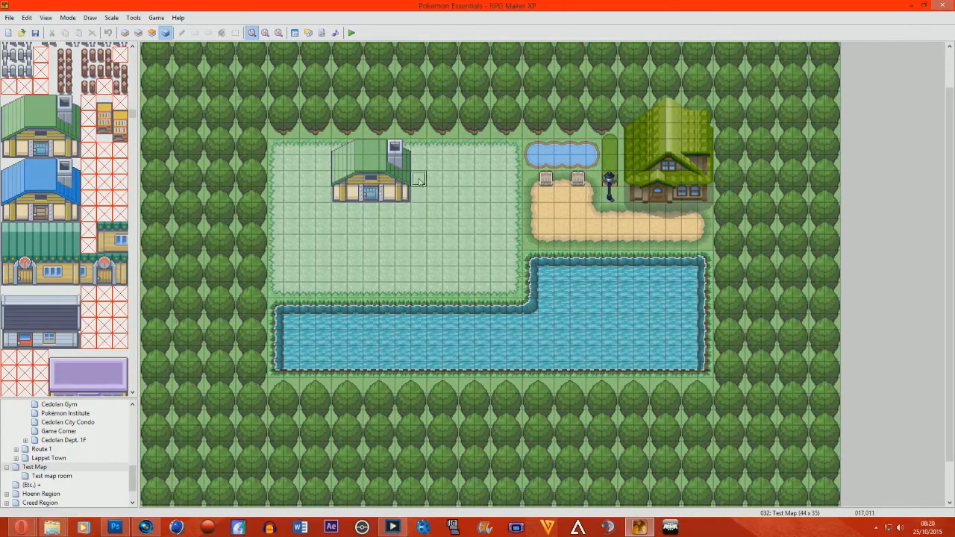
pyautogui.rightClick(378, 197)
pyautogui.click(412, 202)
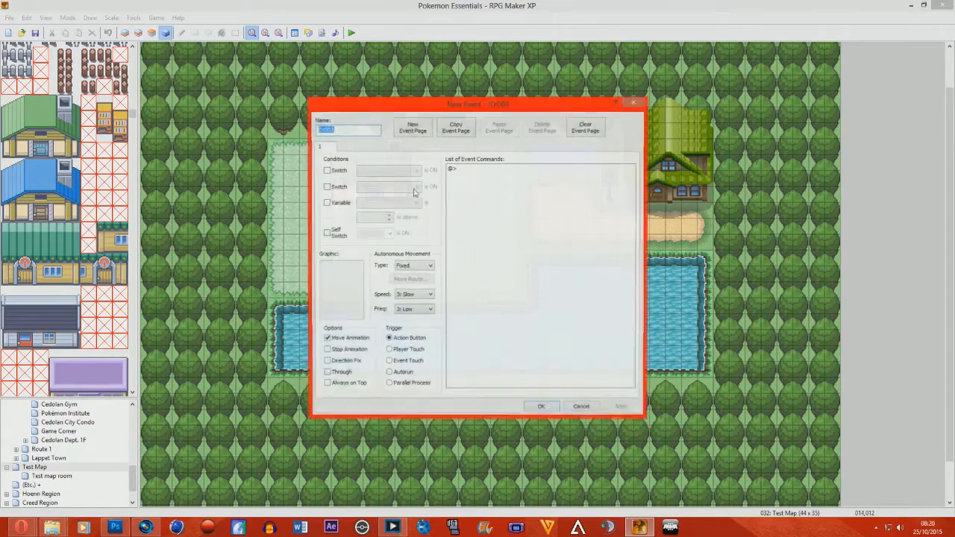
pyautogui.moveTo(590, 114); pyautogui.dragTo(726, 87)
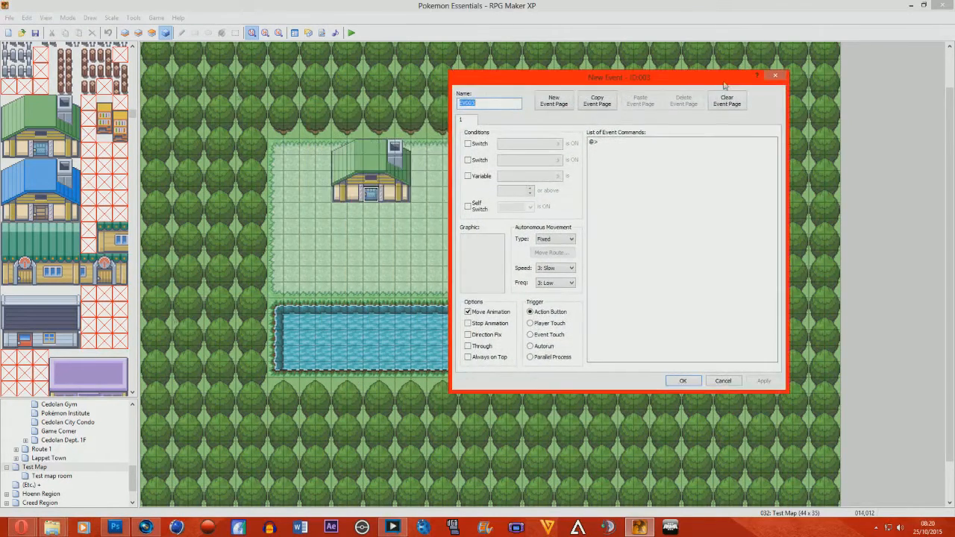
pyautogui.write('locked door event')
pyautogui.moveTo(505, 103); pyautogui.dragTo(440, 107)
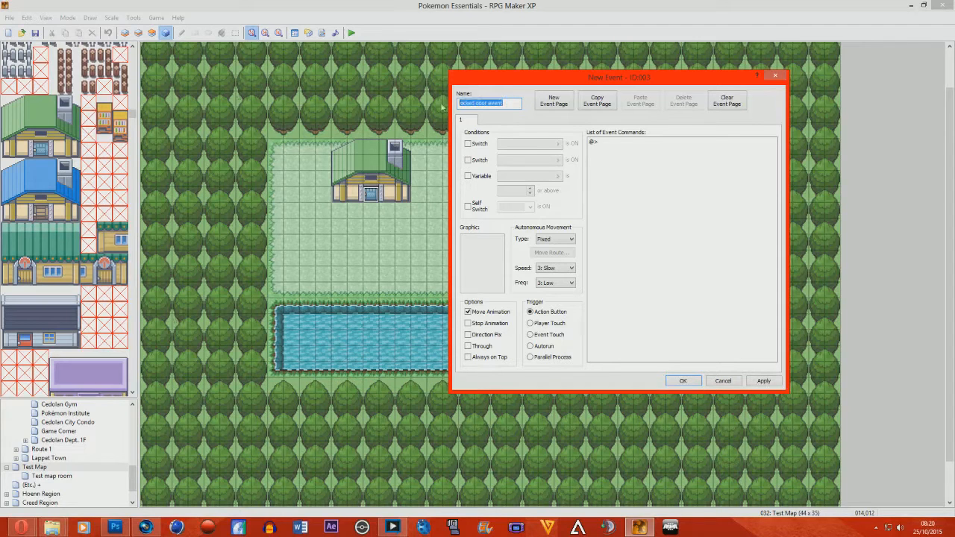
pyautogui.moveTo(505, 84); pyautogui.dragTo(499, 80)
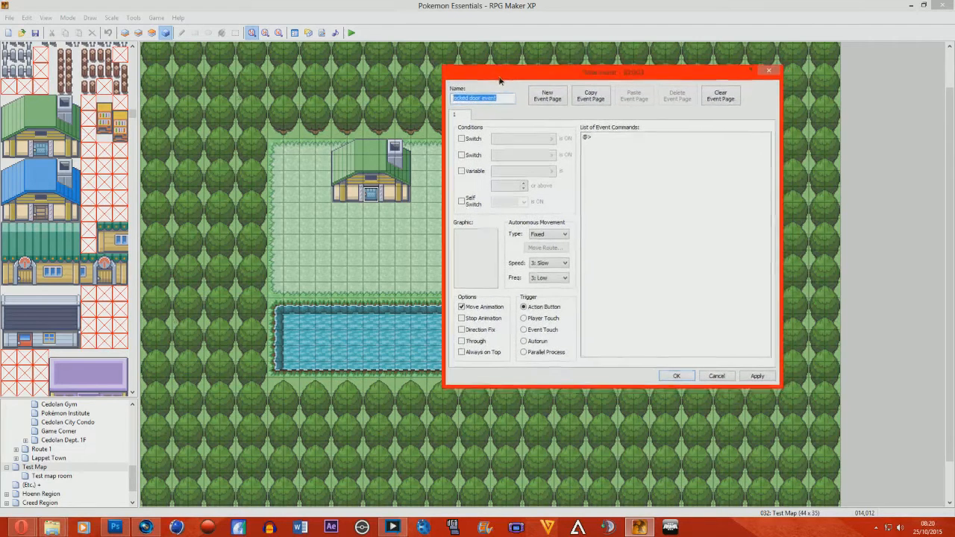
# Step: Add a Show Text command reading "This door seems to be locked..." and set the event trigger to Player Touch
pyautogui.click(611, 144)
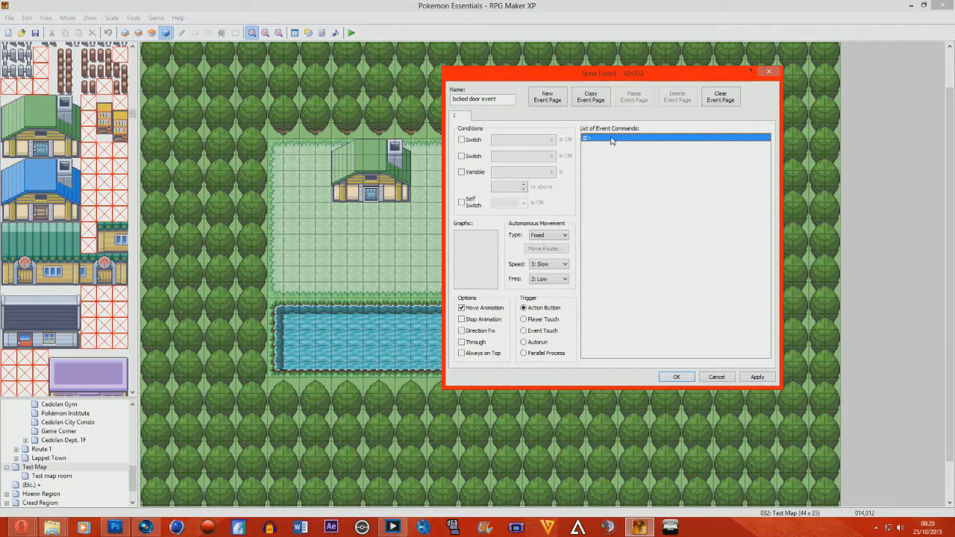
pyautogui.rightClick(608, 140)
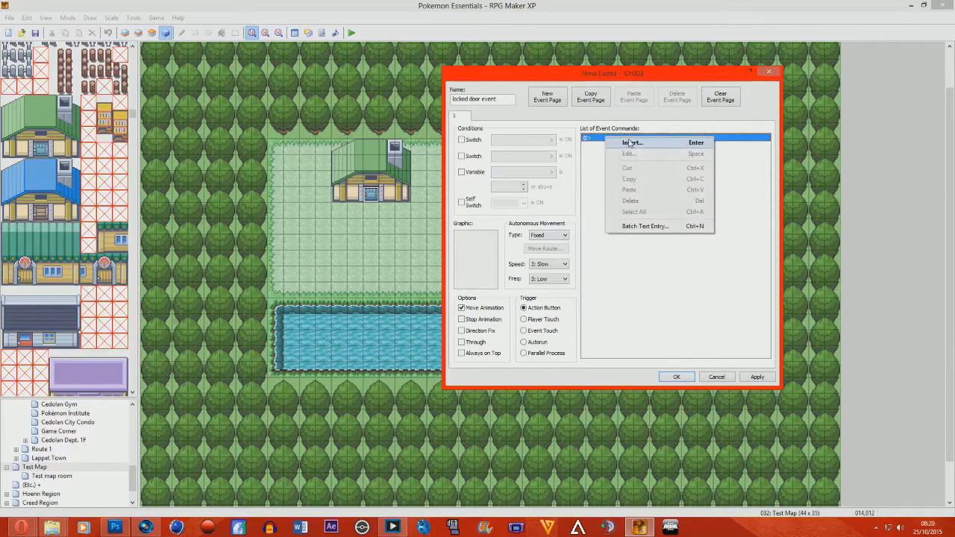
pyautogui.click(631, 143)
pyautogui.moveTo(649, 135); pyautogui.dragTo(717, 97)
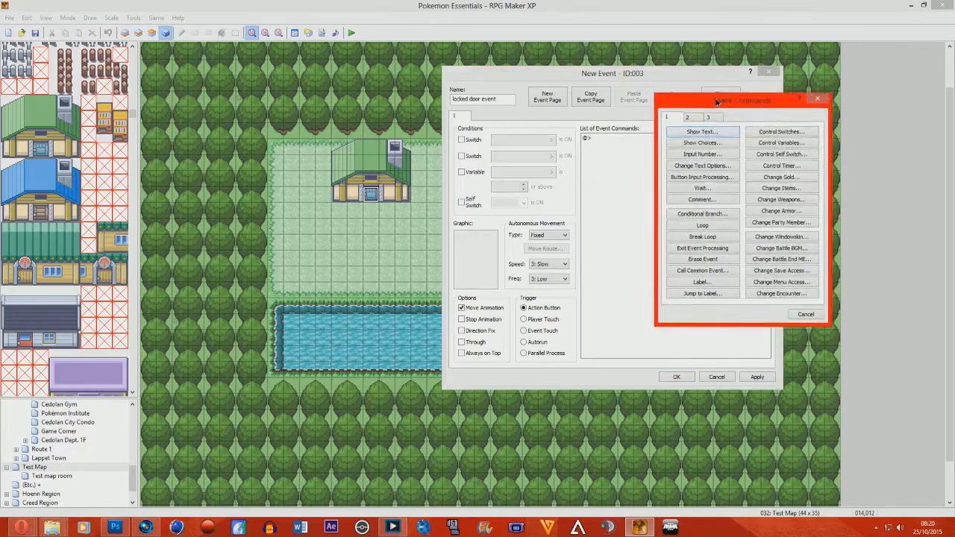
pyautogui.click(713, 131)
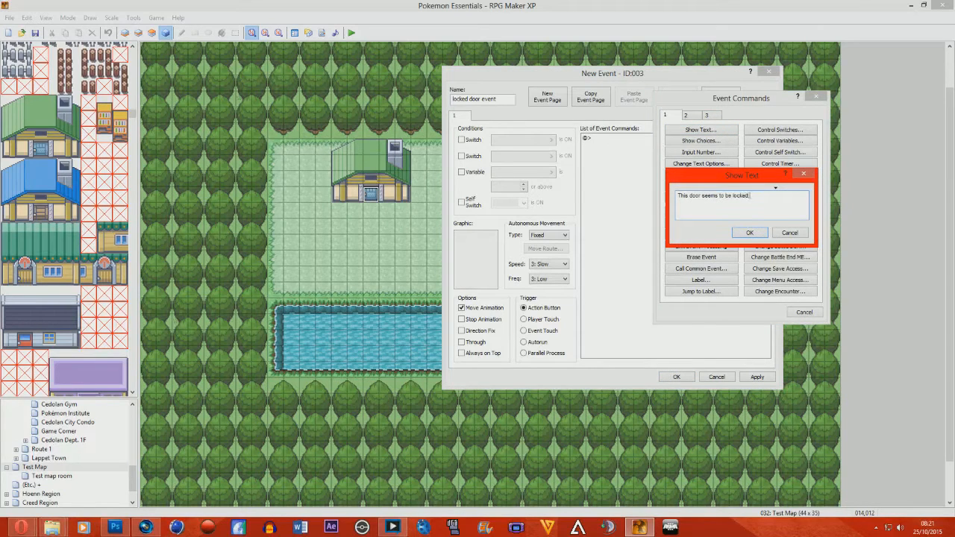
pyautogui.click(755, 233)
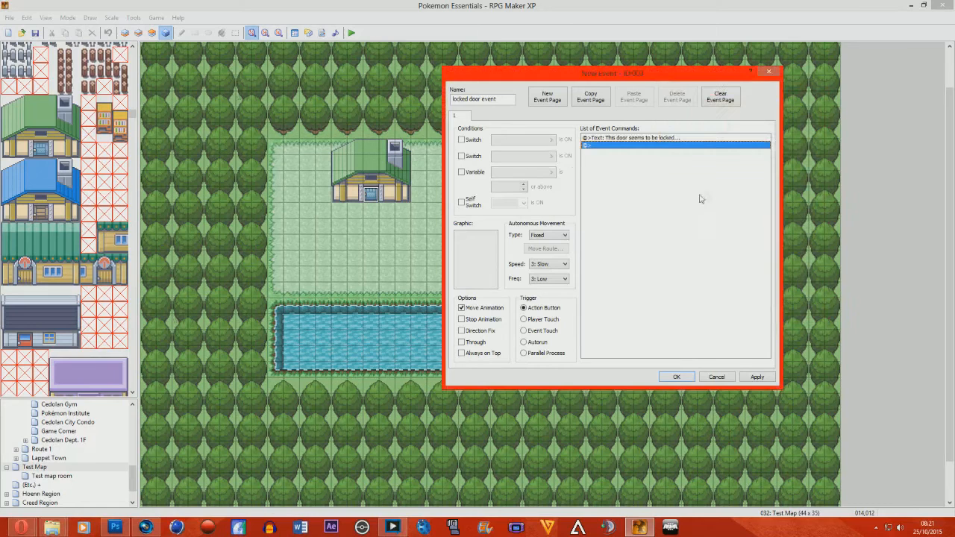
pyautogui.moveTo(590, 74)
pyautogui.mouseDown()
pyautogui.moveTo(623, 84)
pyautogui.moveTo(596, 84)
pyautogui.mouseUp()
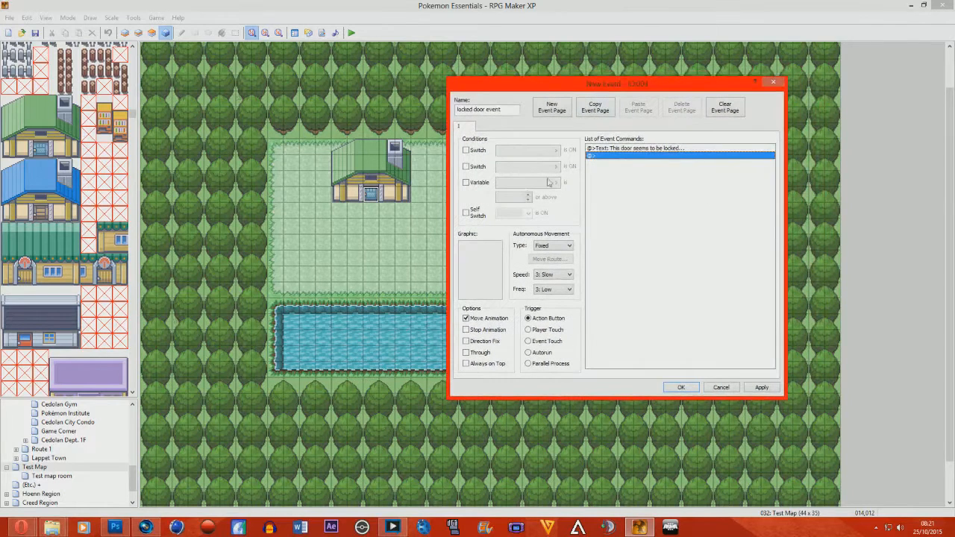
pyautogui.click(531, 331)
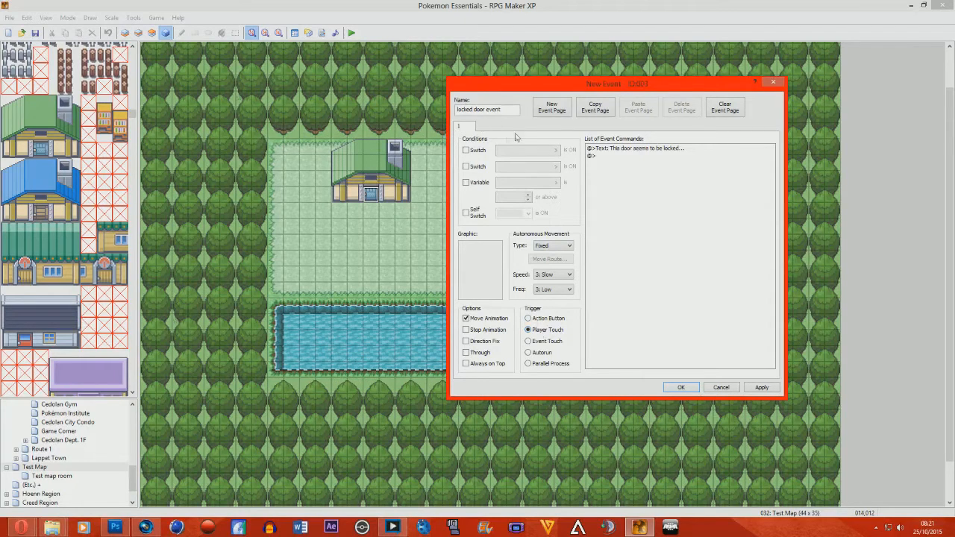
# Step: Add a second event page, rename the event "locked door", and return to page 1
pyautogui.click(553, 113)
pyautogui.moveTo(482, 110); pyautogui.dragTo(425, 113)
pyautogui.write('loc')
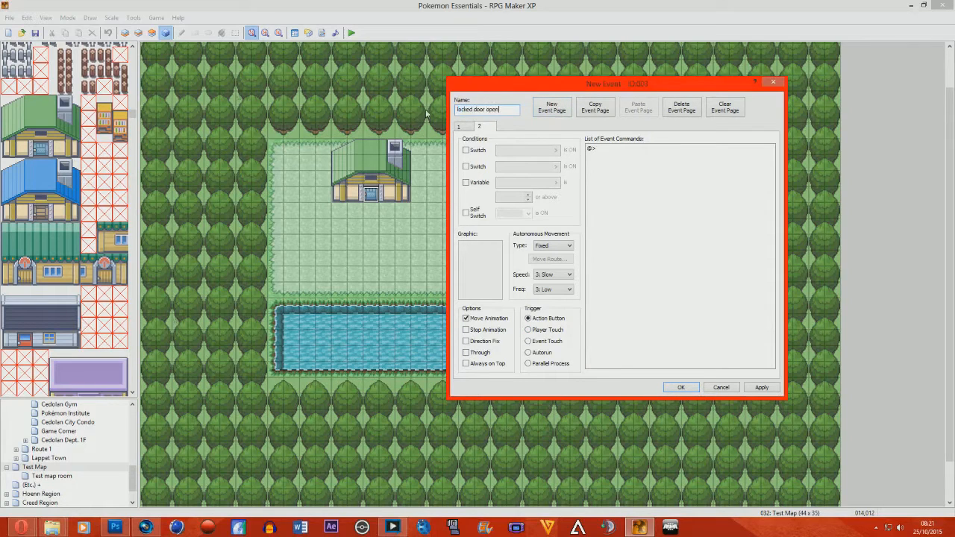
pyautogui.click(466, 130)
pyautogui.click(483, 128)
pyautogui.click(461, 127)
pyautogui.click(489, 128)
pyautogui.press('BackSpace')
pyautogui.click(457, 128)
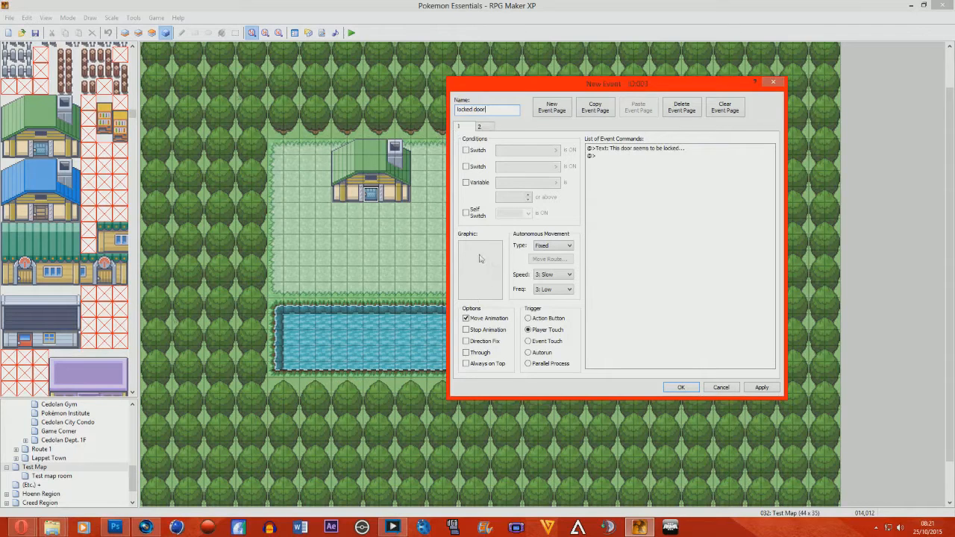
# Step: Switch to the second page of the locked door event
pyautogui.click(480, 127)
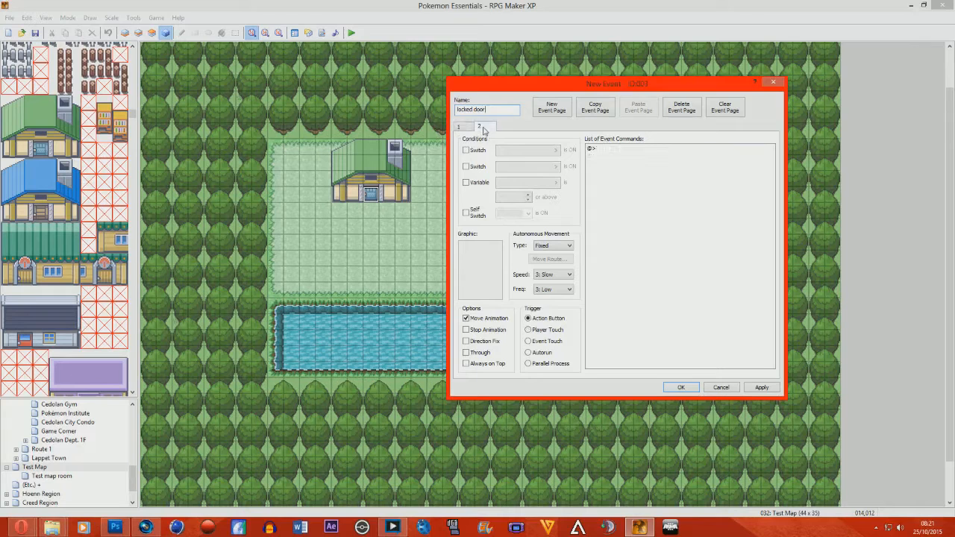
pyautogui.click(627, 150)
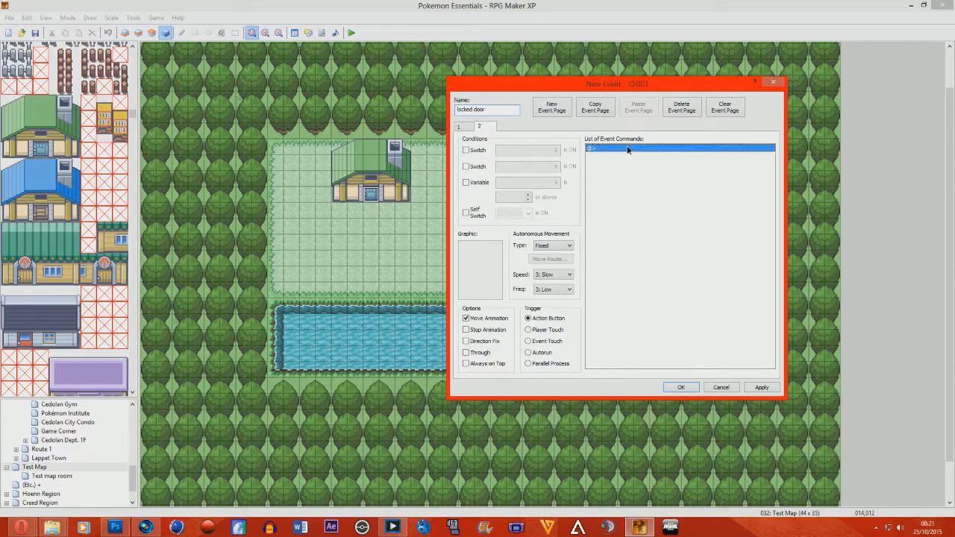
pyautogui.rightClick(628, 149)
pyautogui.click(648, 156)
pyautogui.click(727, 361)
# Step: Set the second page's graphic to the first closed-door frame of doors4
pyautogui.doubleClick(480, 270)
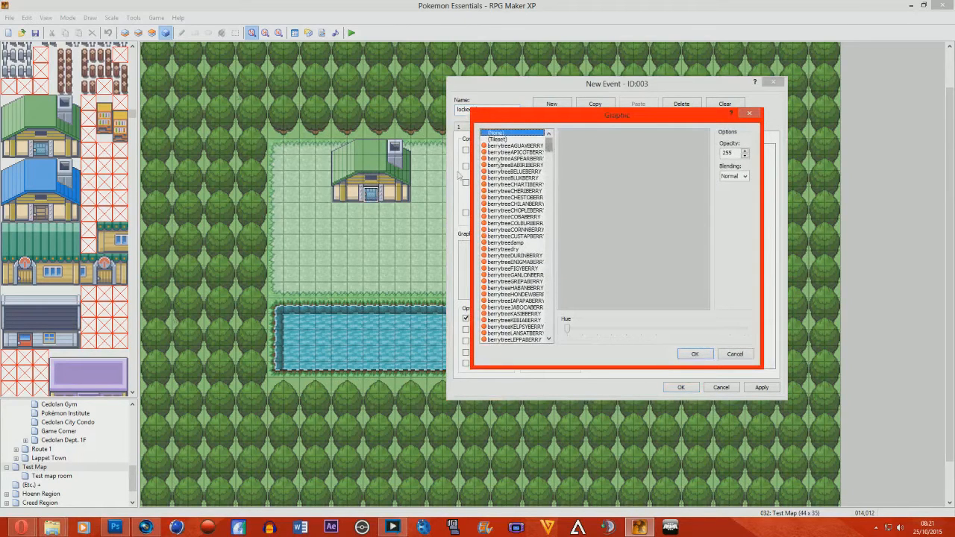
pyautogui.moveTo(548, 144); pyautogui.dragTo(550, 241)
pyautogui.click(512, 223)
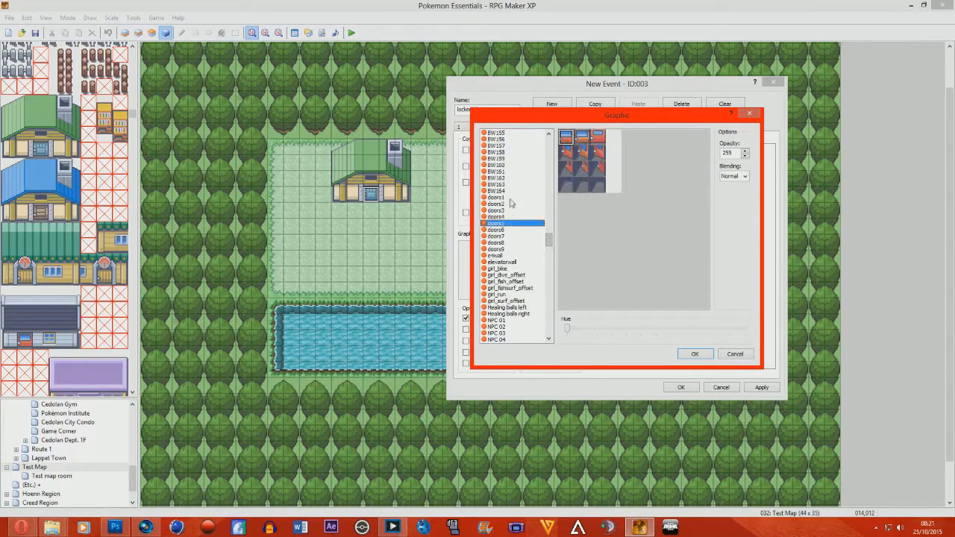
pyautogui.click(512, 197)
pyautogui.click(512, 205)
pyautogui.click(504, 212)
pyautogui.click(502, 217)
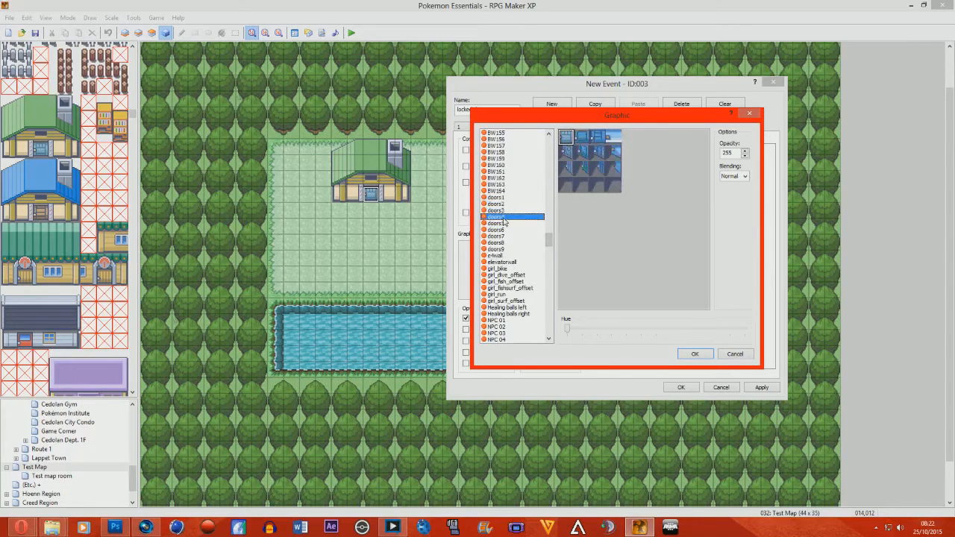
pyautogui.click(568, 138)
pyautogui.click(706, 352)
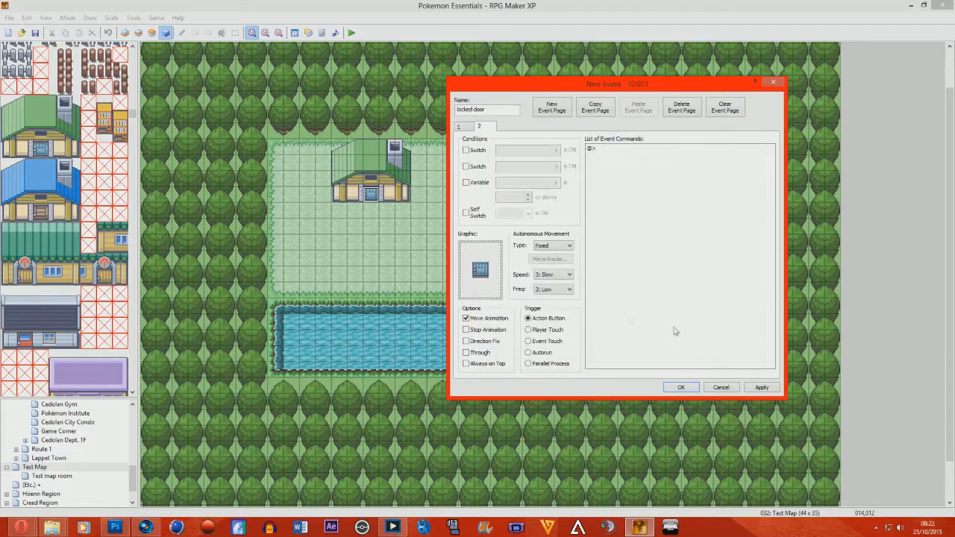
# Step: Apply the changes to the locked door event and close its editor
pyautogui.click(620, 221)
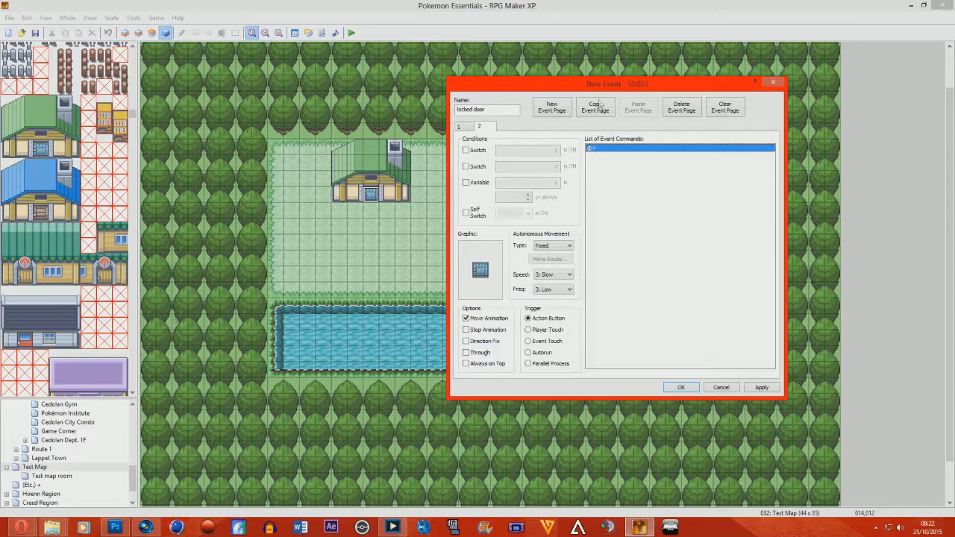
pyautogui.moveTo(601, 84); pyautogui.dragTo(629, 89)
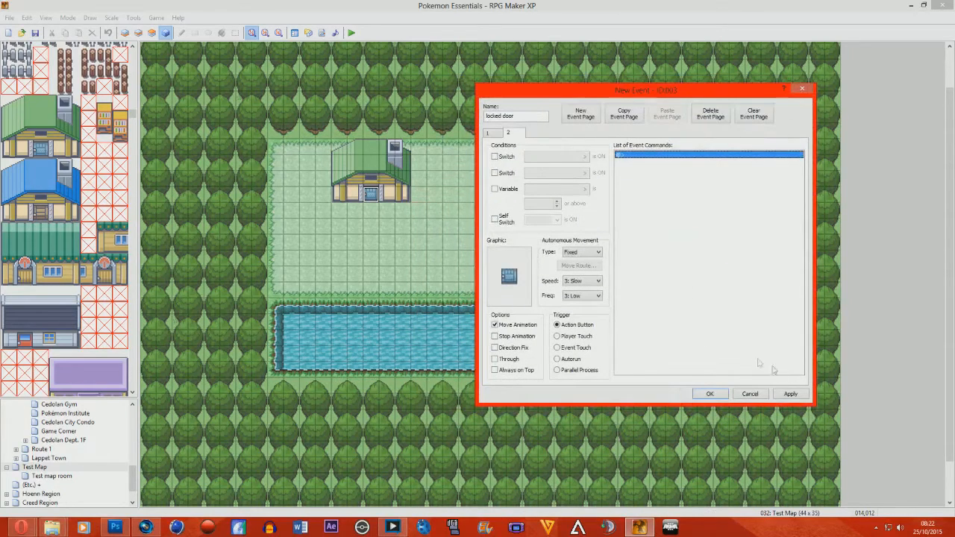
pyautogui.click(791, 394)
pyautogui.click(715, 397)
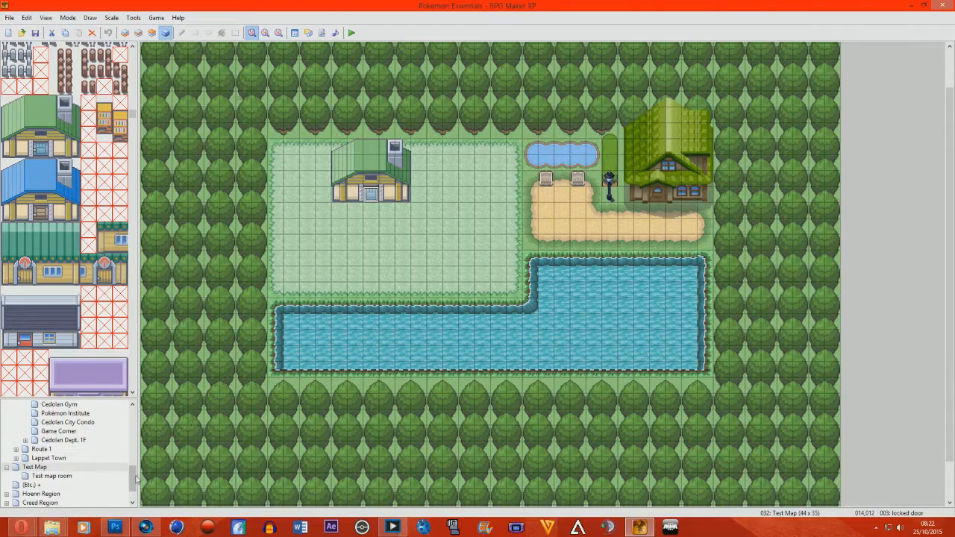
# Step: Copy the door event of the upper-left house in Lappet Town and return to the Test Map
pyautogui.moveTo(135, 482); pyautogui.dragTo(133, 418)
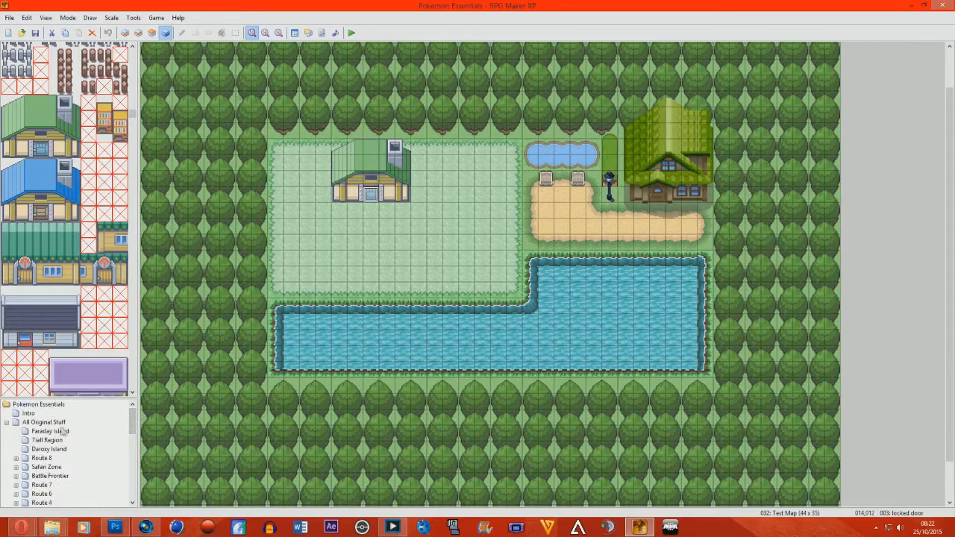
pyautogui.moveTo(75, 400); pyautogui.dragTo(84, 223)
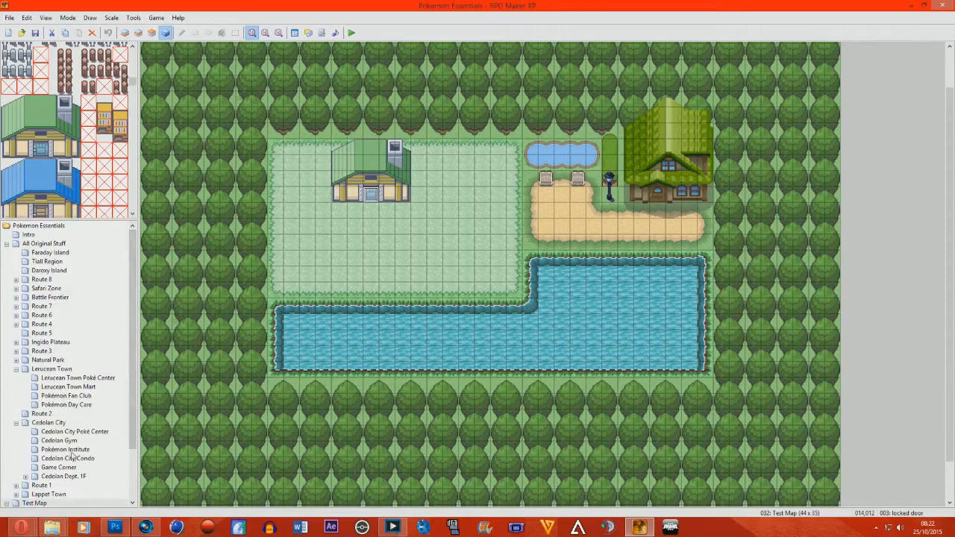
pyautogui.click(49, 494)
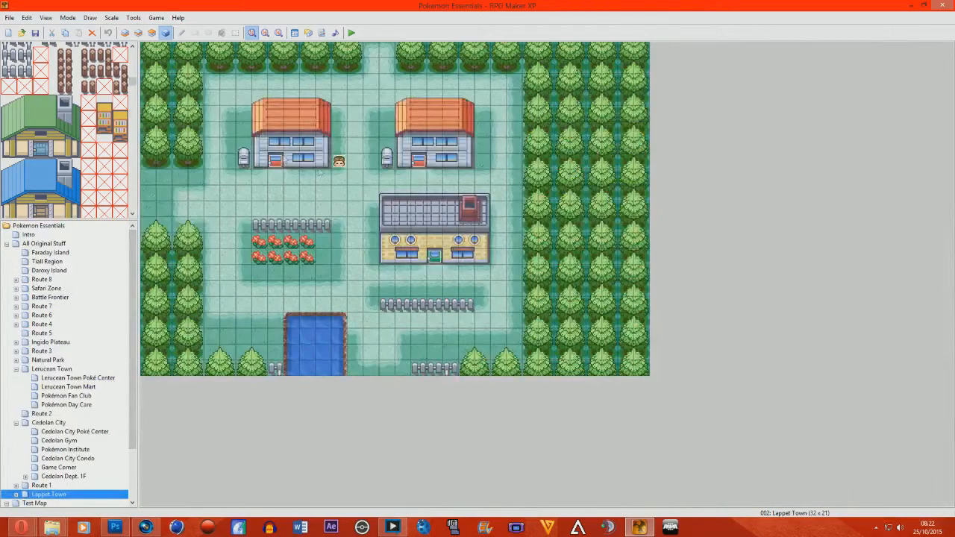
pyautogui.rightClick(275, 163)
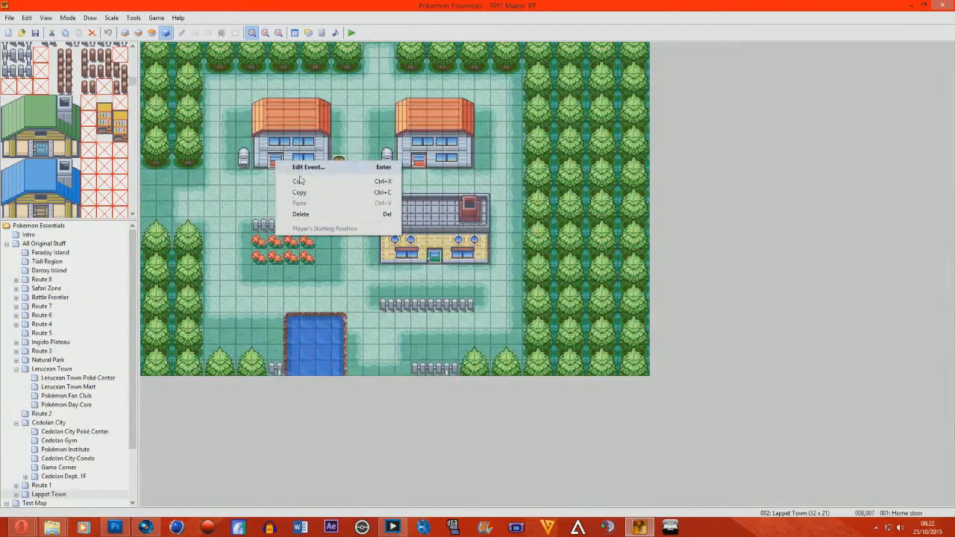
pyautogui.click(307, 193)
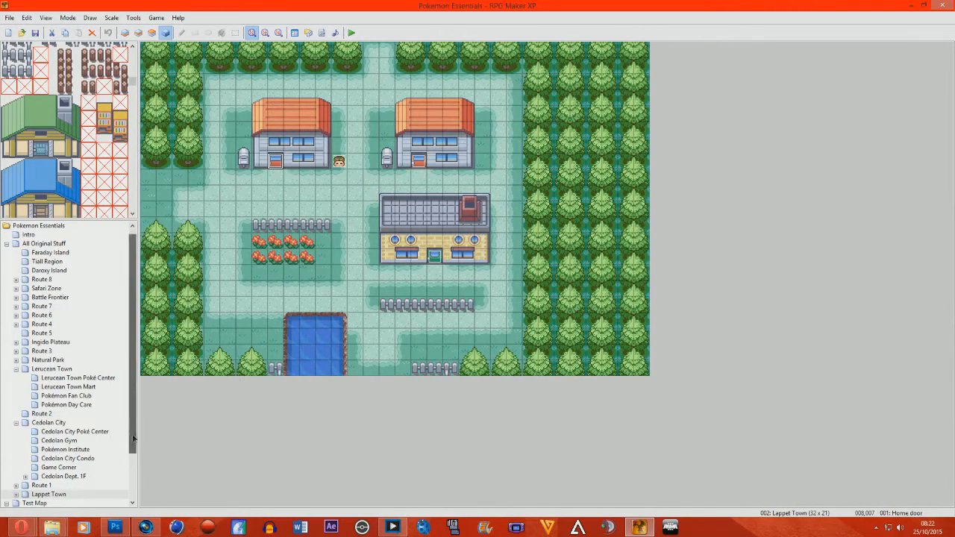
pyautogui.scroll(-1, 90, 487)
pyautogui.click(38, 468)
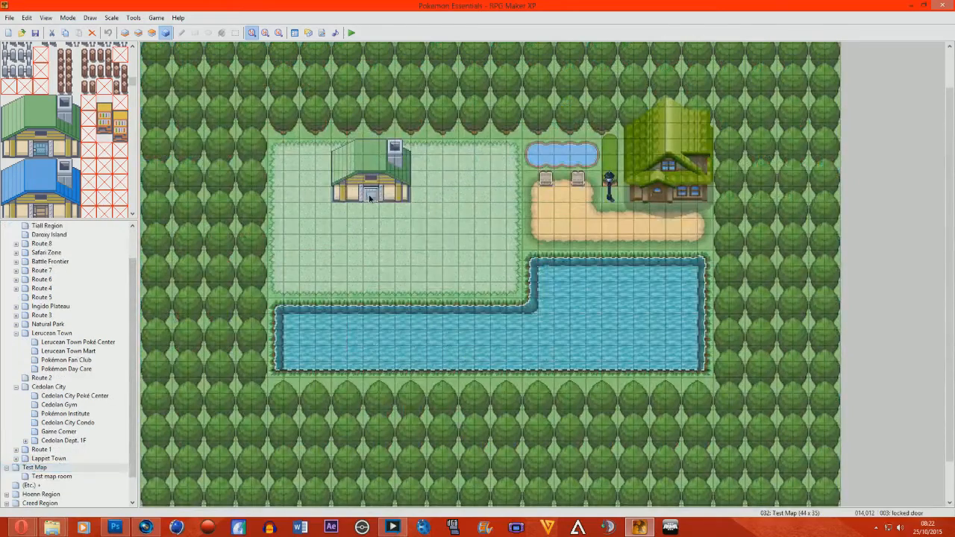
pyautogui.rightClick(369, 192)
pyautogui.click(388, 202)
pyautogui.click(574, 408)
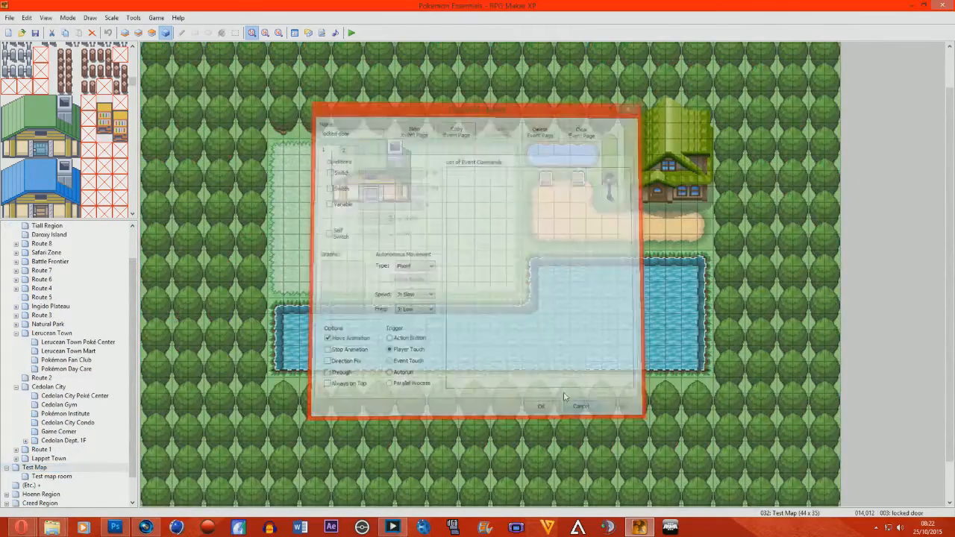
# Step: Paste the copied Home door event onto the grass tile 009,016, southwest of the green-roofed house
pyautogui.rightClick(305, 279)
pyautogui.click(316, 308)
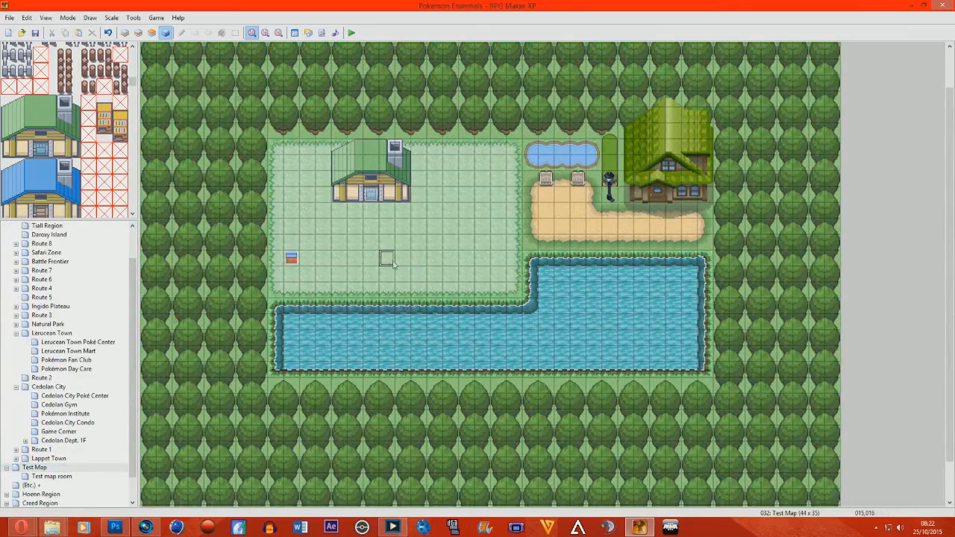
pyautogui.click(292, 260)
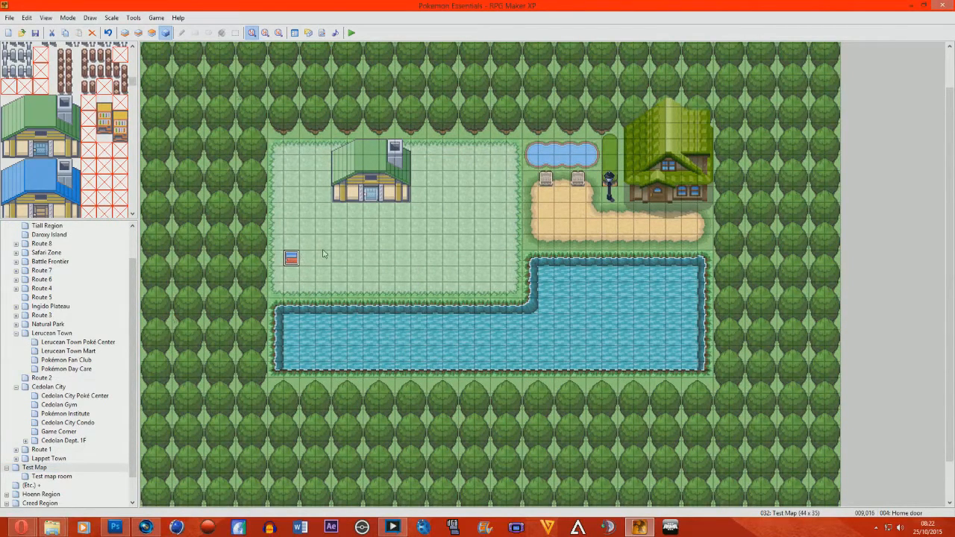
# Step: Open the pasted Home door event and delete both of its Change Transparent Flag commands
pyautogui.rightClick(297, 255)
pyautogui.click(317, 263)
pyautogui.moveTo(508, 108); pyautogui.dragTo(630, 71)
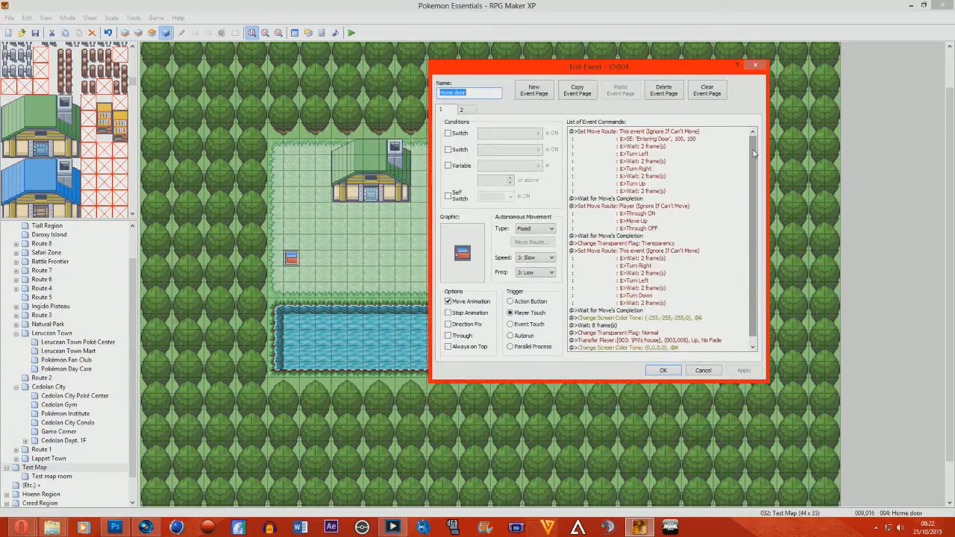
pyautogui.scroll(-1, 754, 153)
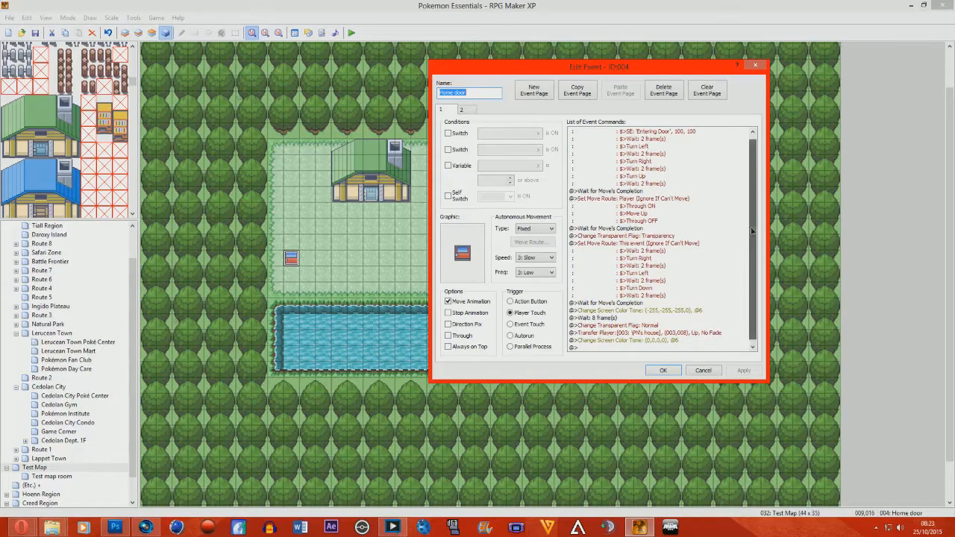
pyautogui.scroll(1, 746, 193)
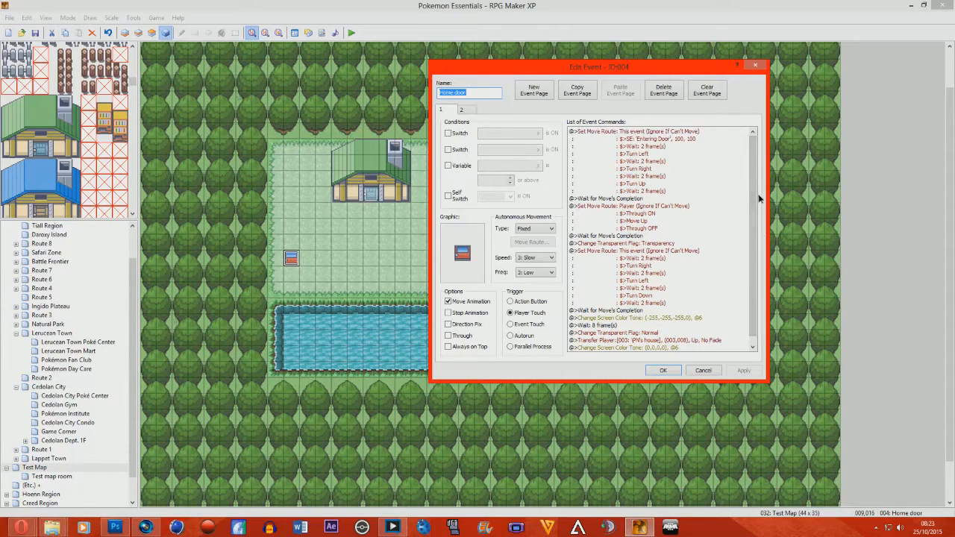
pyautogui.click(662, 245)
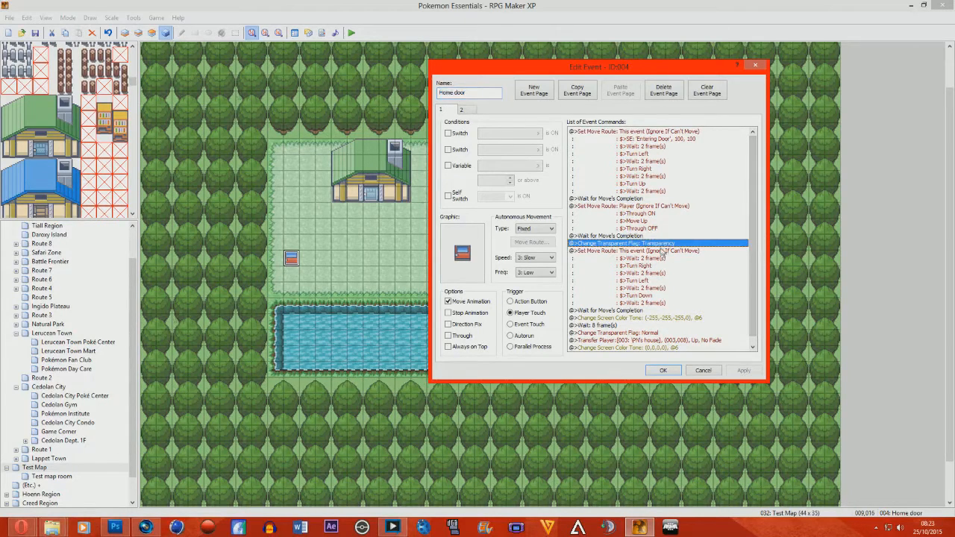
pyautogui.press('Delete')
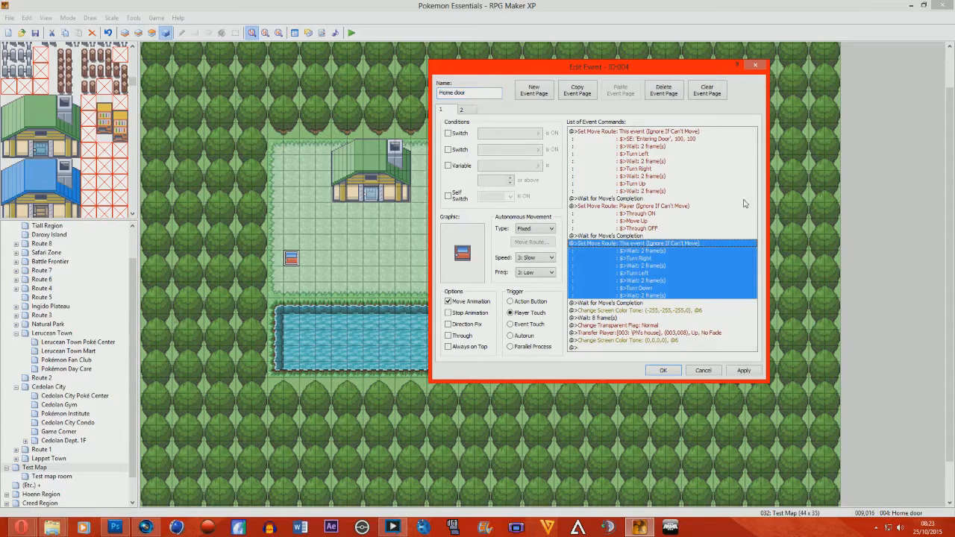
pyautogui.click(672, 236)
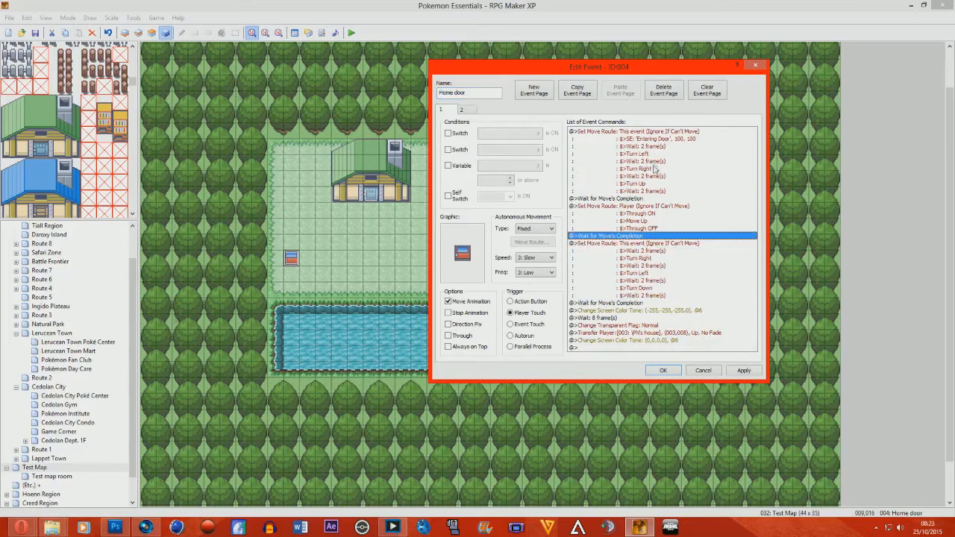
pyautogui.click(633, 326)
pyautogui.press('Delete')
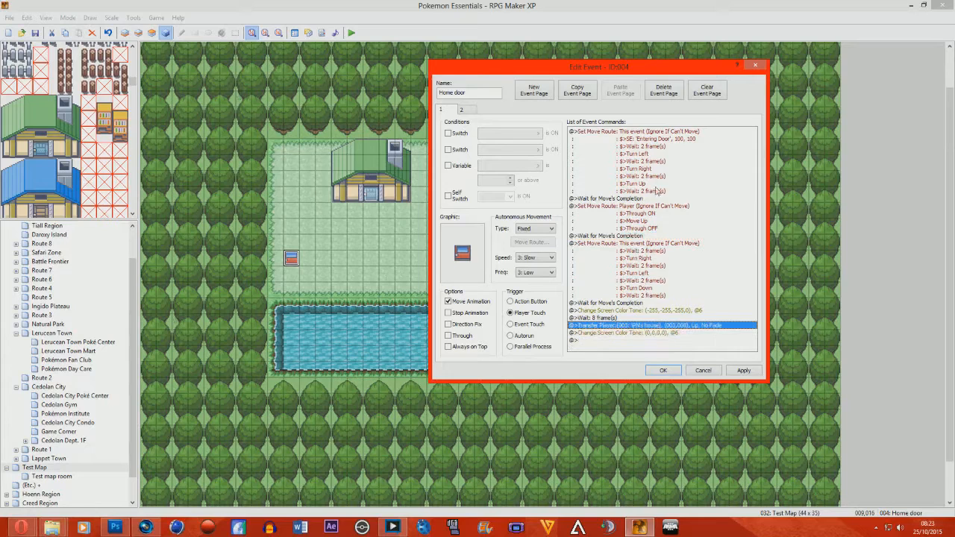
# Step: Copy all commands of the Home door event, from the first Set Move Route to the last Change Screen Color Tone, and save the event
pyautogui.click(662, 137)
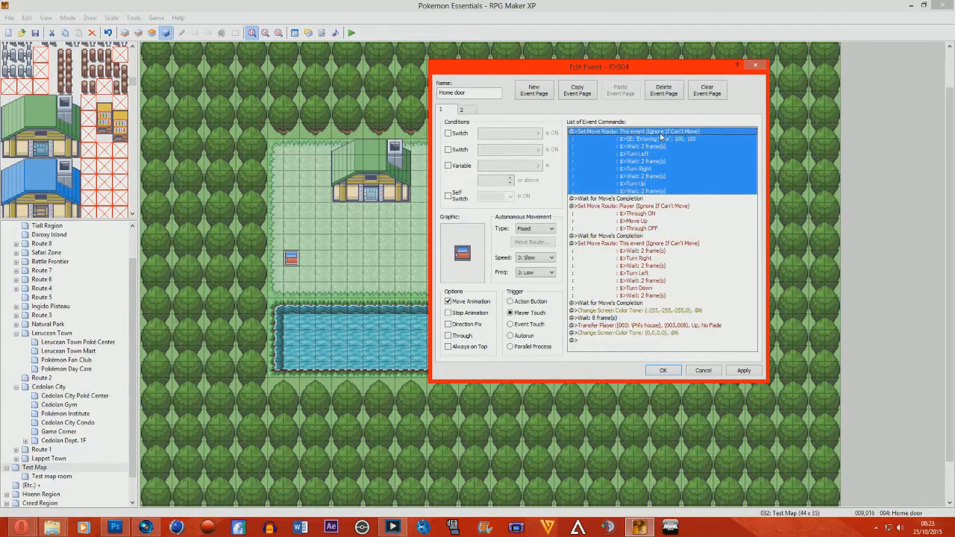
pyautogui.moveTo(646, 133); pyautogui.dragTo(640, 247)
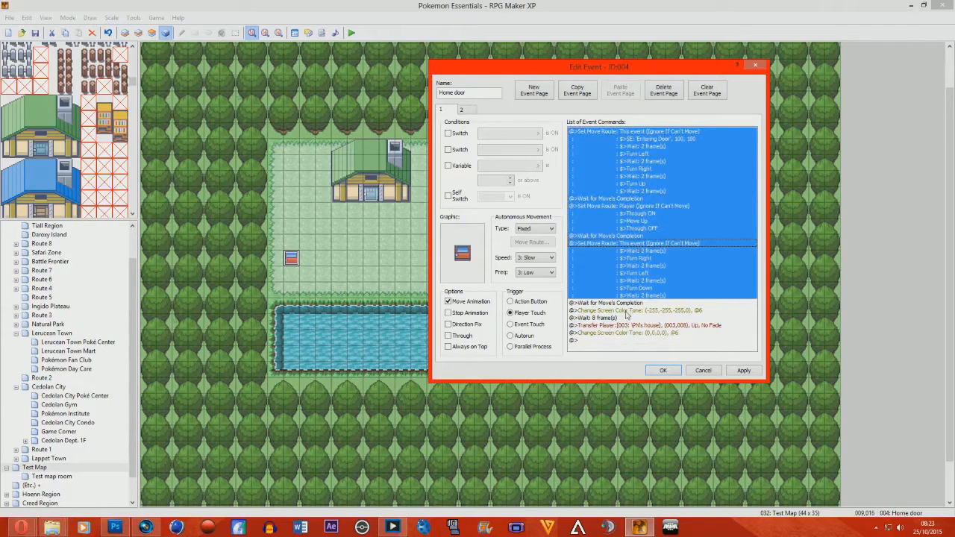
pyautogui.keyDown('shift'); pyautogui.click(627, 333); pyautogui.keyUp('shift')
pyautogui.rightClick(669, 198)
pyautogui.click(701, 240)
pyautogui.click(739, 371)
pyautogui.click(670, 371)
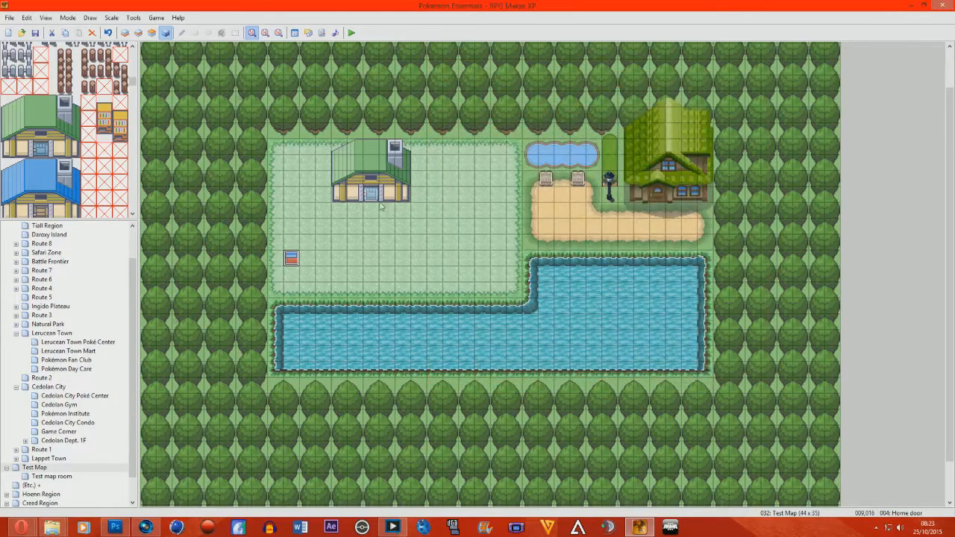
# Step: Paste the copied door commands into page 2 of the locked door event on the green-roofed house
pyautogui.rightClick(373, 195)
pyautogui.rightClick(367, 188)
pyautogui.click(395, 197)
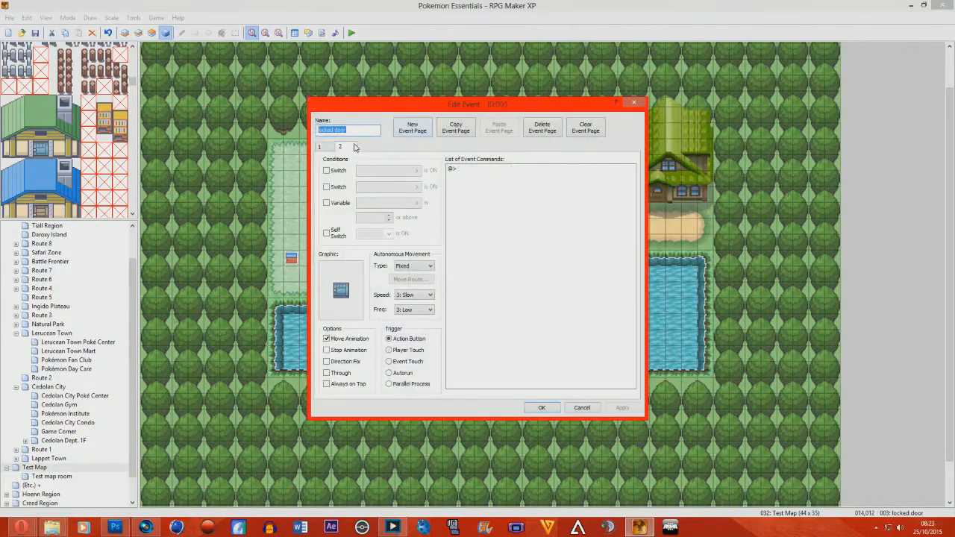
pyautogui.rightClick(498, 172)
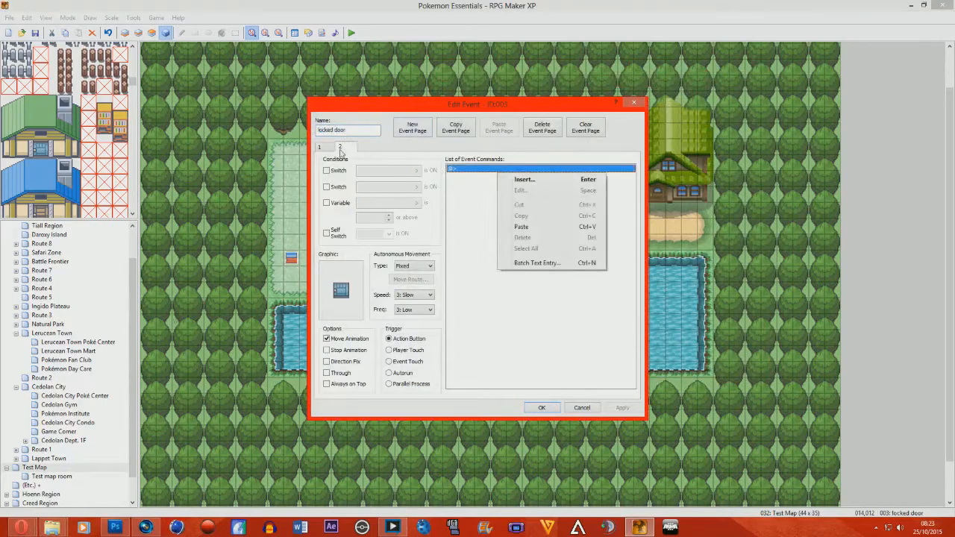
pyautogui.click(545, 225)
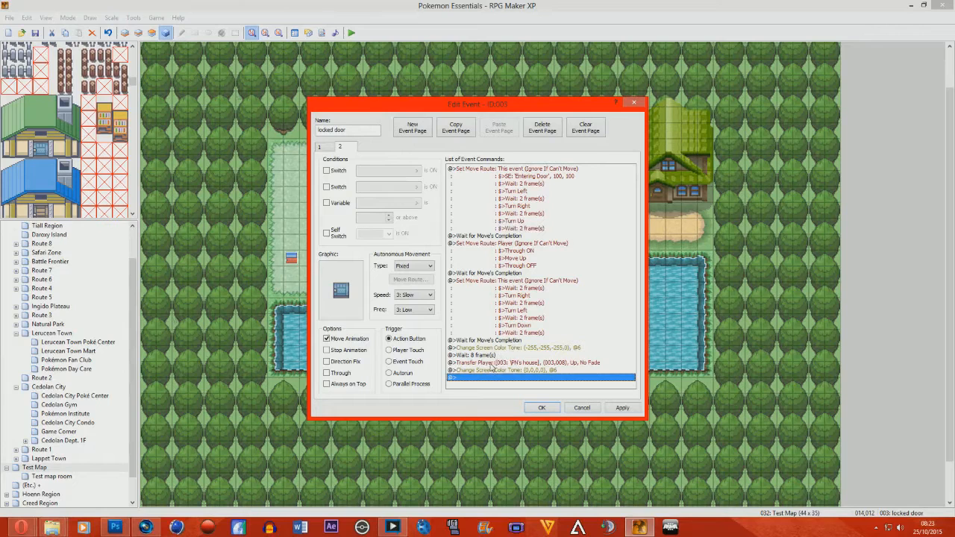
# Step: Change the Transfer Player destination on page 2 to the red doormat tile 003,008 in Test map room
pyautogui.click(493, 364)
pyautogui.rightClick(513, 367)
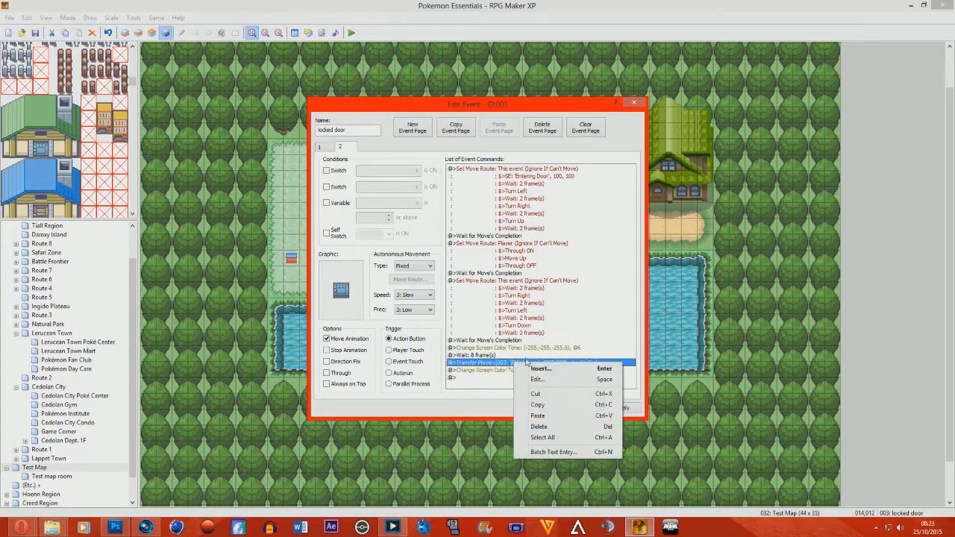
pyautogui.click(526, 378)
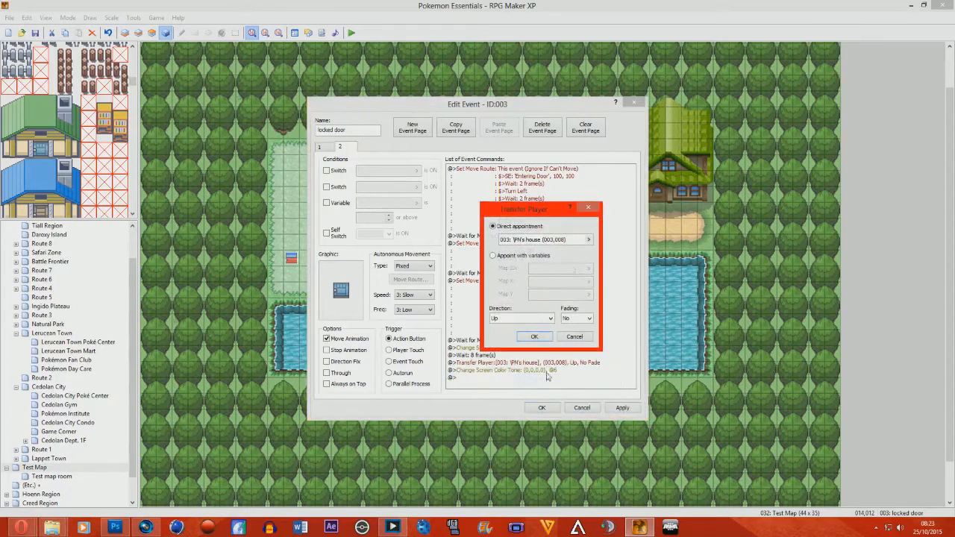
pyautogui.click(588, 240)
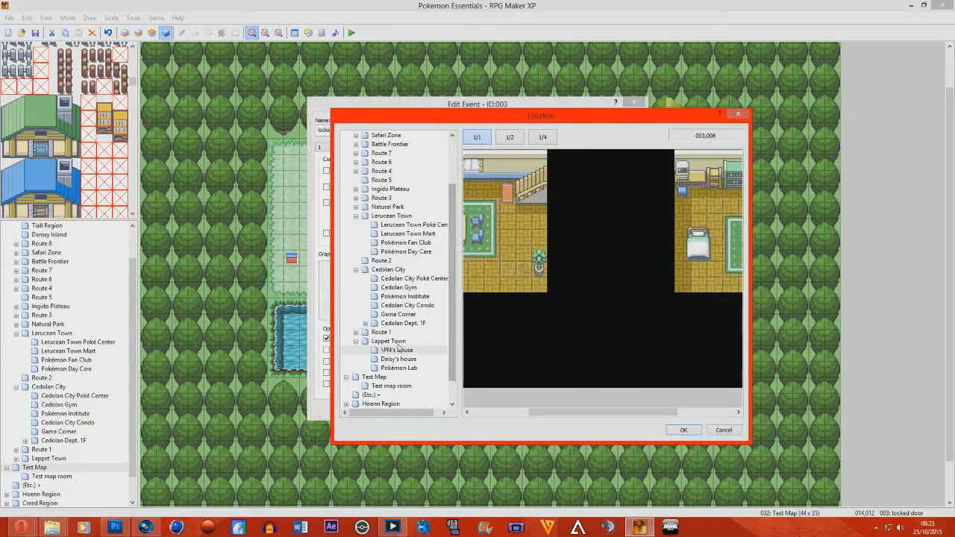
pyautogui.click(393, 386)
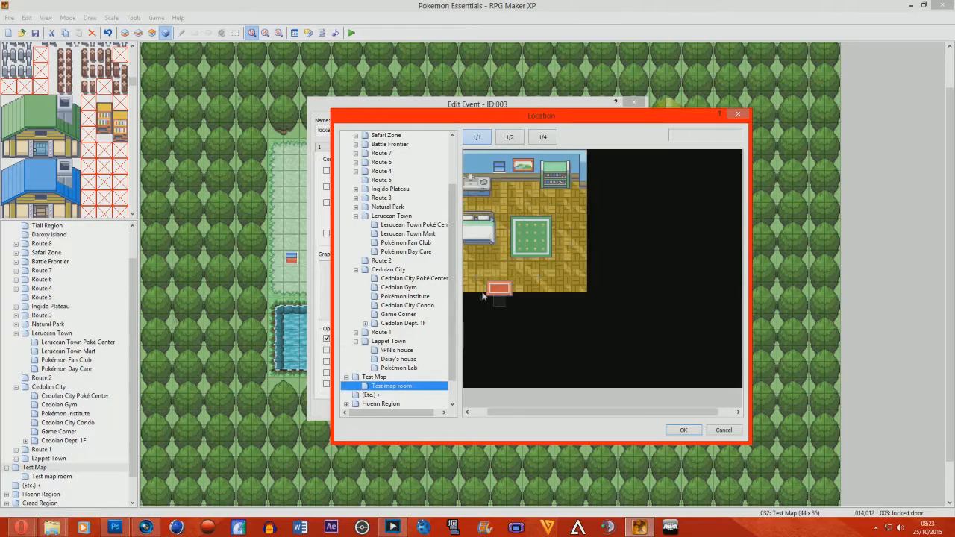
pyautogui.moveTo(539, 412); pyautogui.dragTo(523, 412)
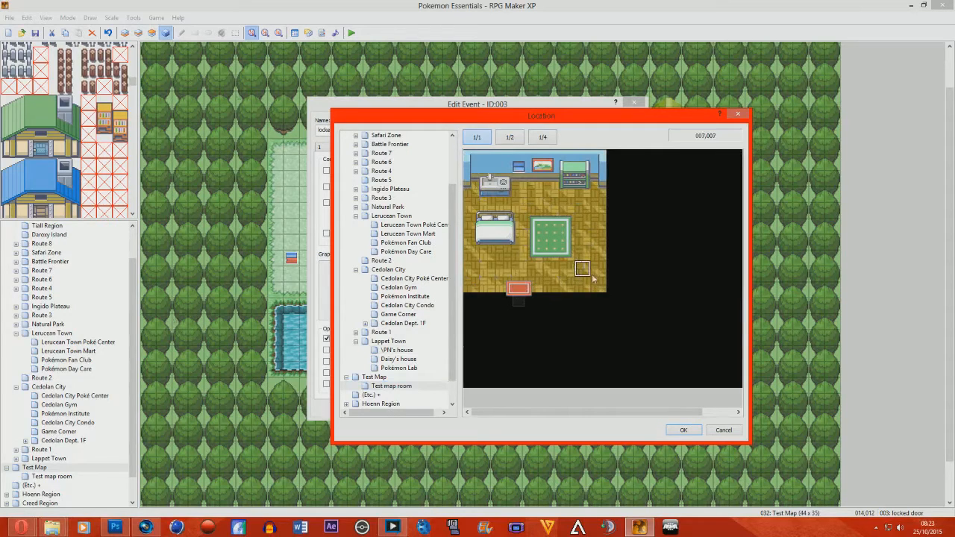
pyautogui.click(520, 288)
pyautogui.click(680, 430)
pyautogui.click(540, 339)
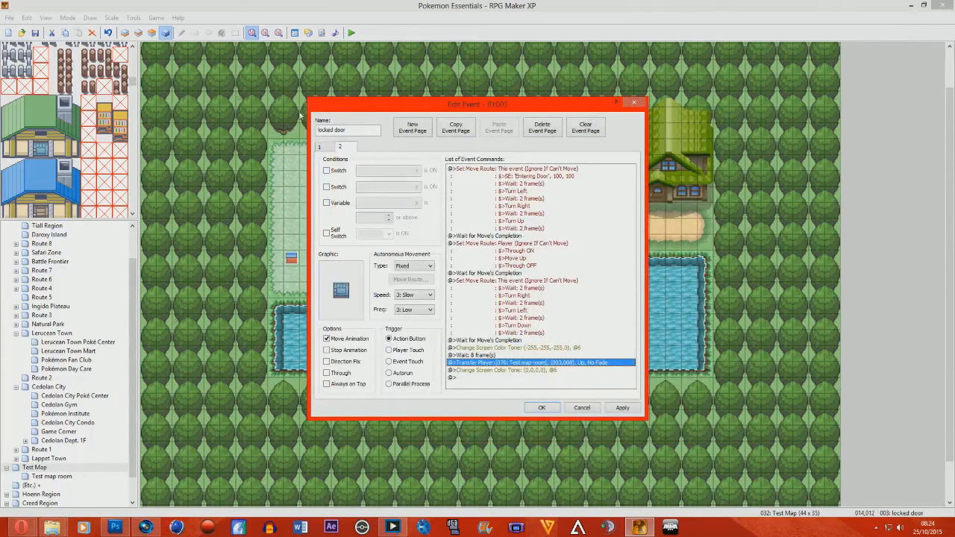
# Step: Review page 1 of the locked door event, then enable the first switch condition on page 2 and open its switch list
pyautogui.click(321, 147)
pyautogui.moveTo(351, 113); pyautogui.dragTo(550, 91)
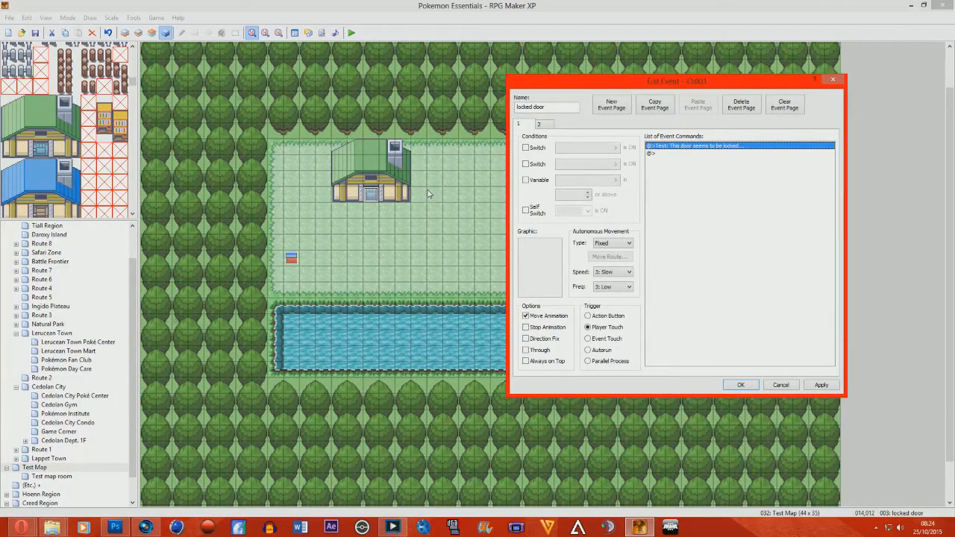
pyautogui.click(540, 125)
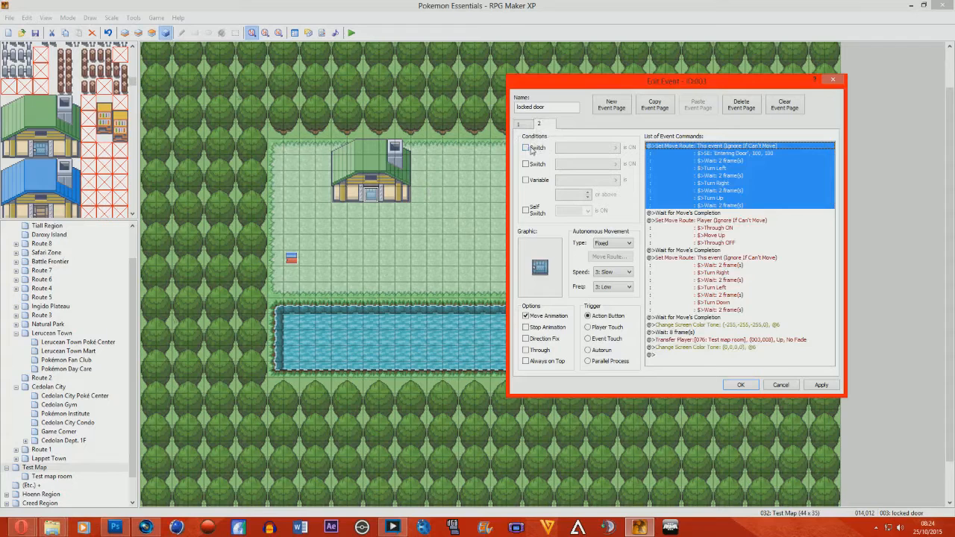
pyautogui.click(526, 148)
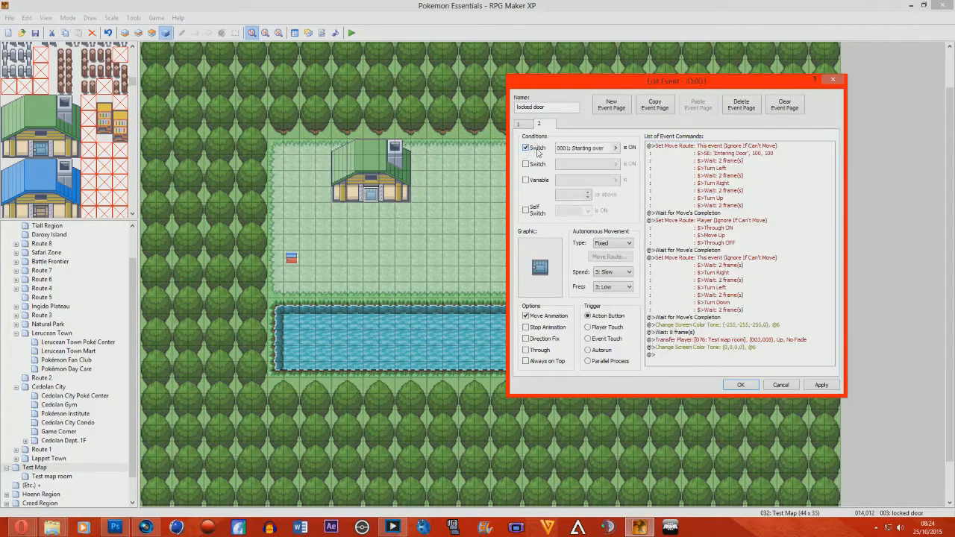
pyautogui.click(616, 148)
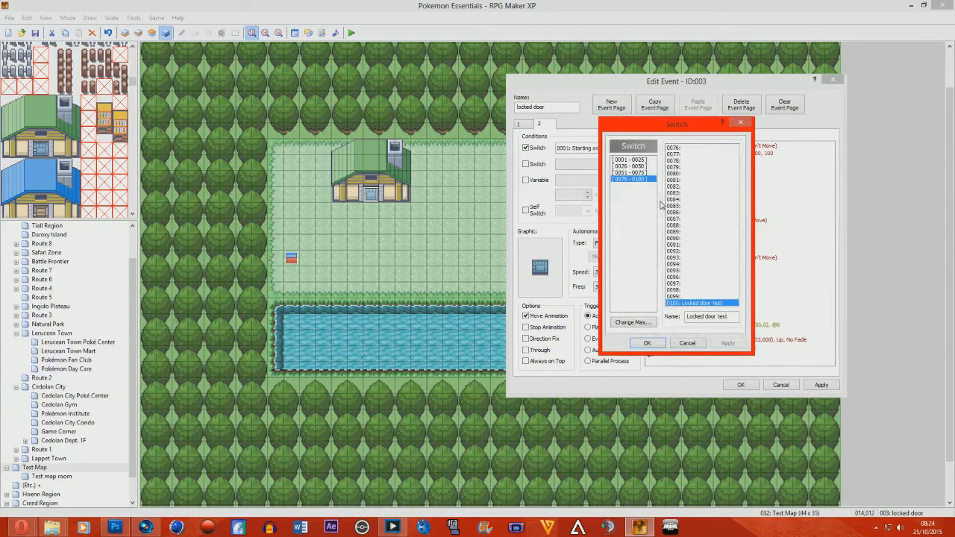
# Step: Rename switch 0100 to Locked door tut, assign it as the page 2 condition, and save the locked door event
pyautogui.click(629, 165)
pyautogui.click(629, 173)
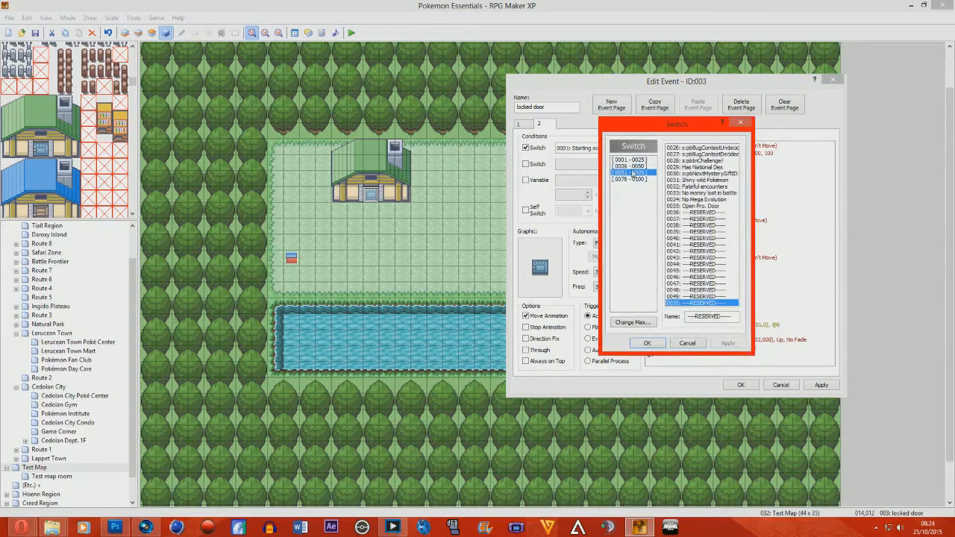
pyautogui.click(696, 219)
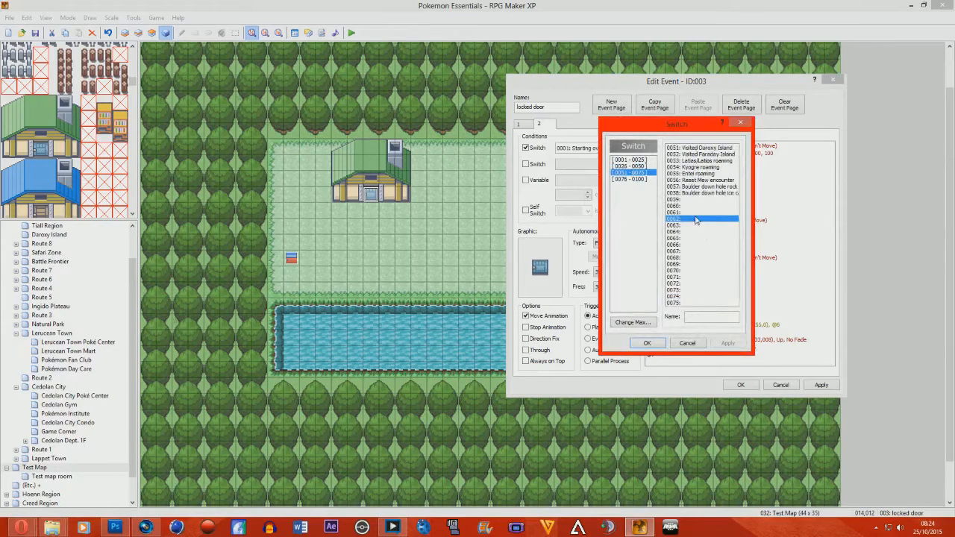
pyautogui.click(635, 179)
pyautogui.click(709, 303)
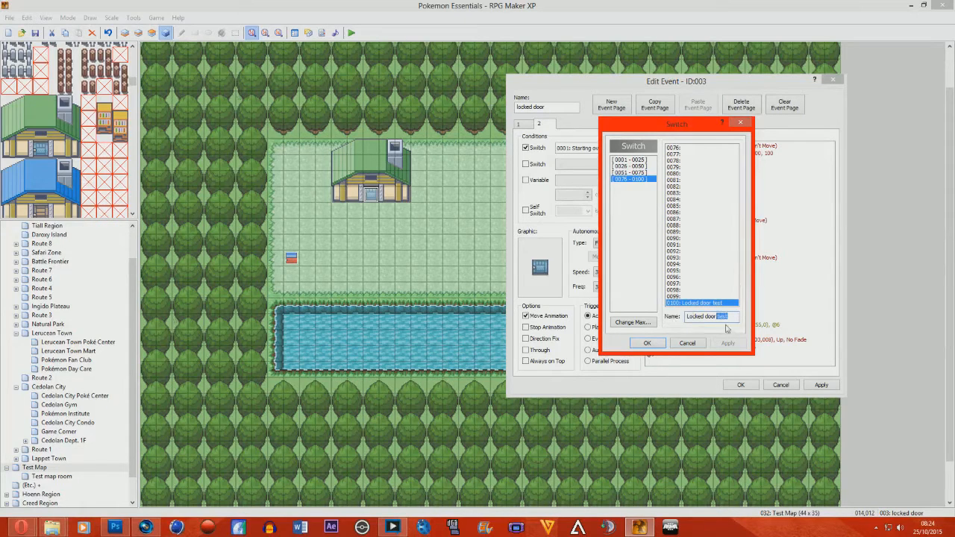
pyautogui.press('BackSpace')
pyautogui.click(728, 343)
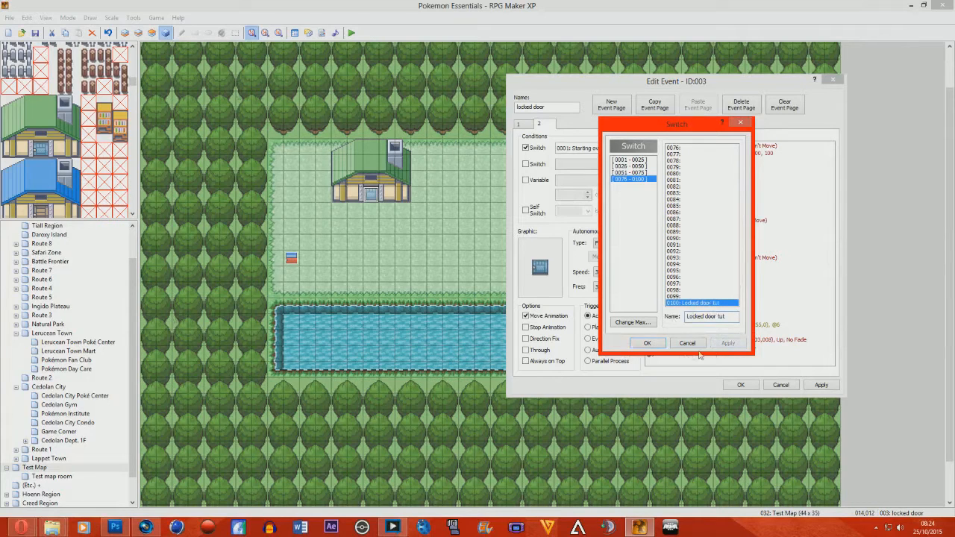
pyautogui.click(648, 343)
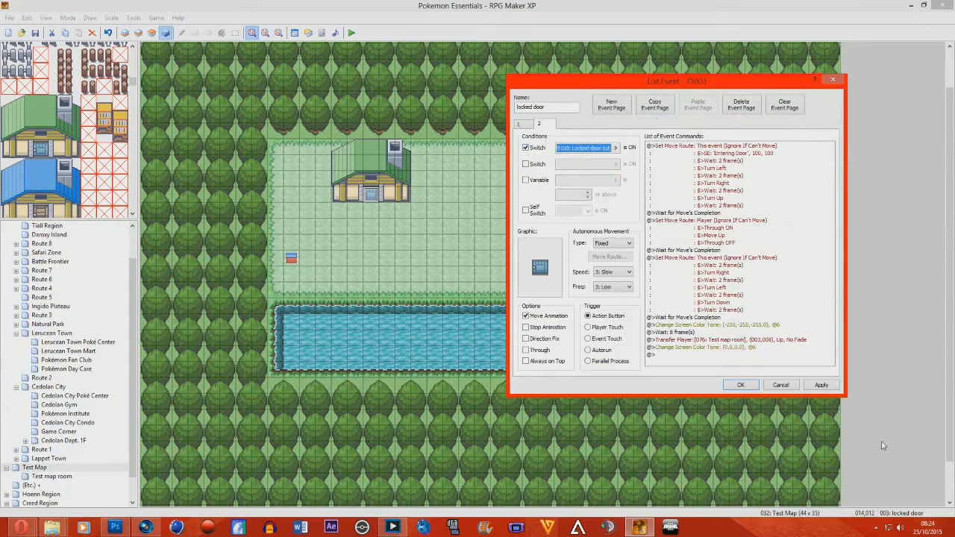
pyautogui.click(741, 385)
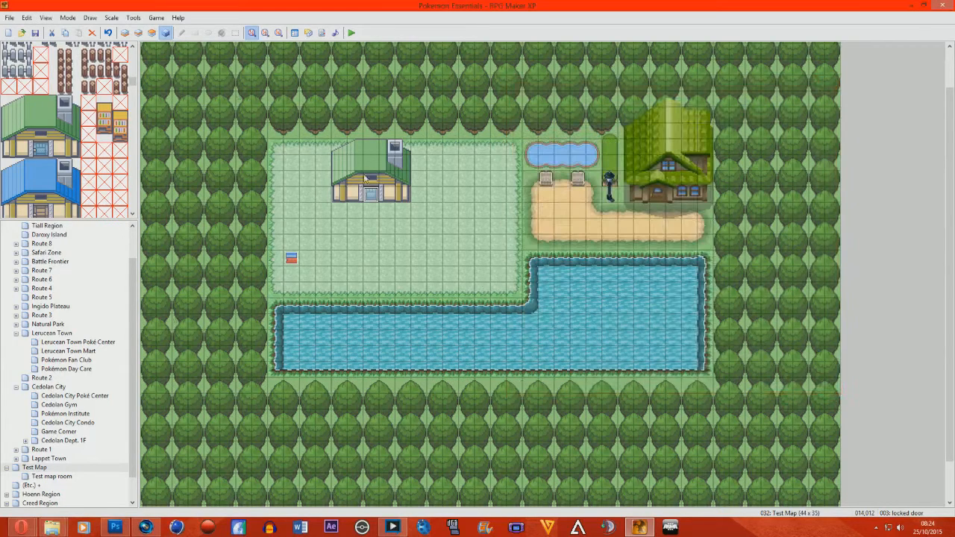
# Step: Start a playtest, saving the project changes, and continue the existing saved game on Test Map
pyautogui.click(350, 32)
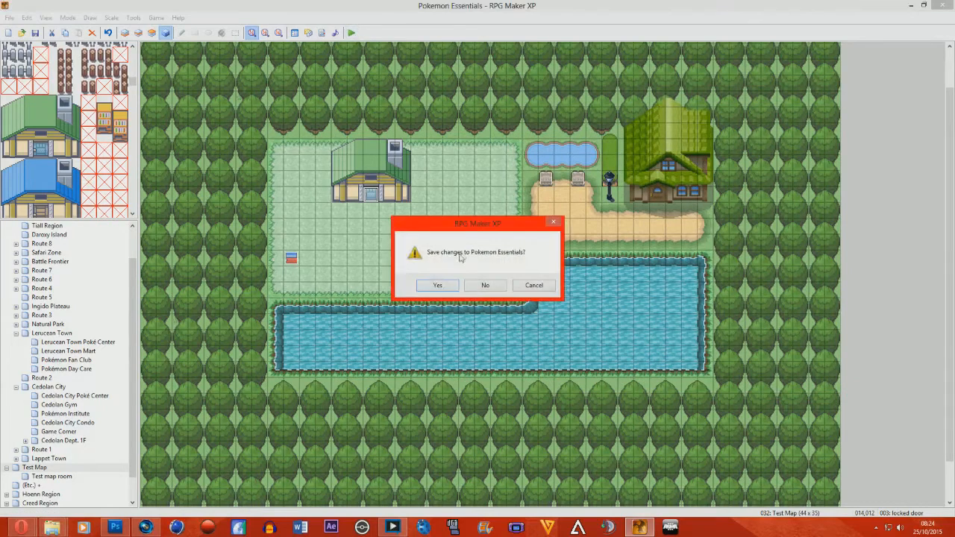
pyautogui.click(438, 282)
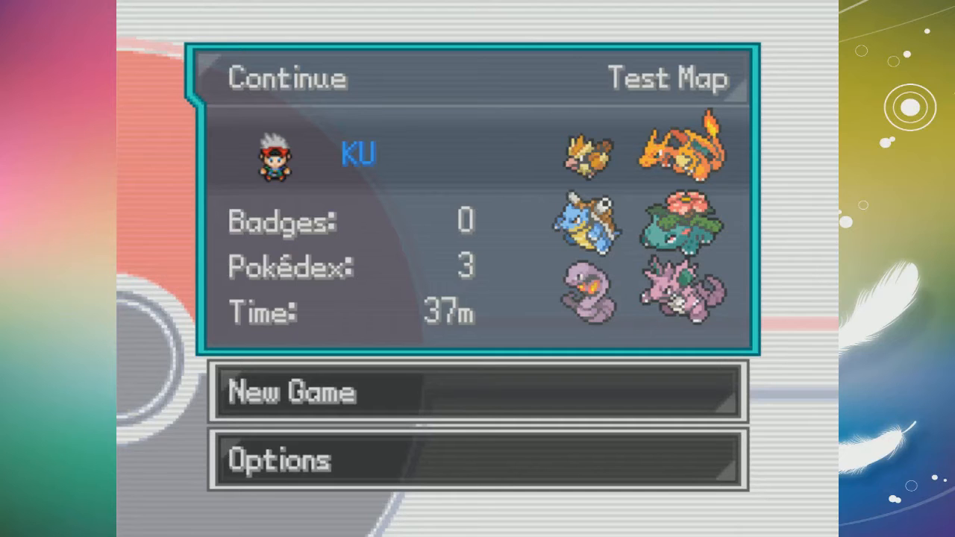
pyautogui.press('Return')
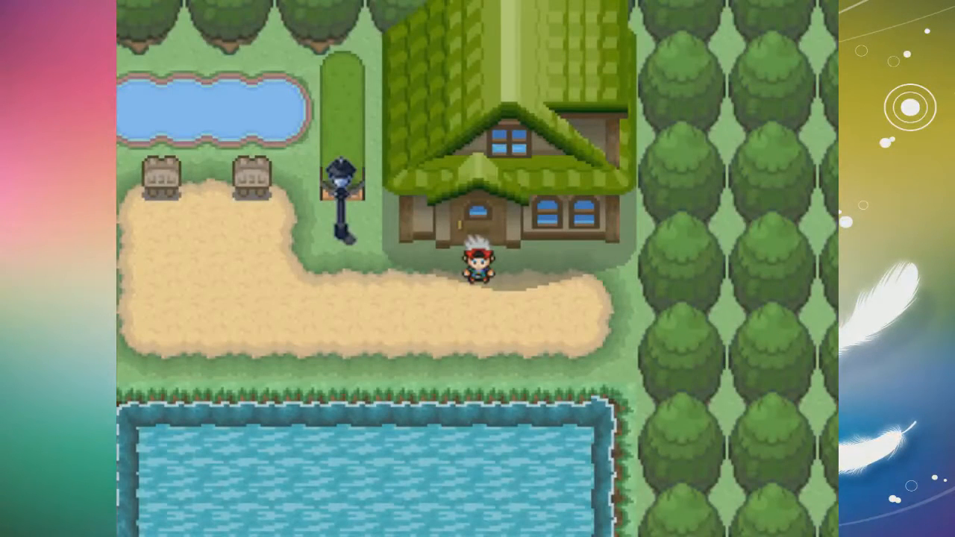
# Step: Walk the player character west across Test Map to the front of the green-roofed house
pyautogui.press('Left')
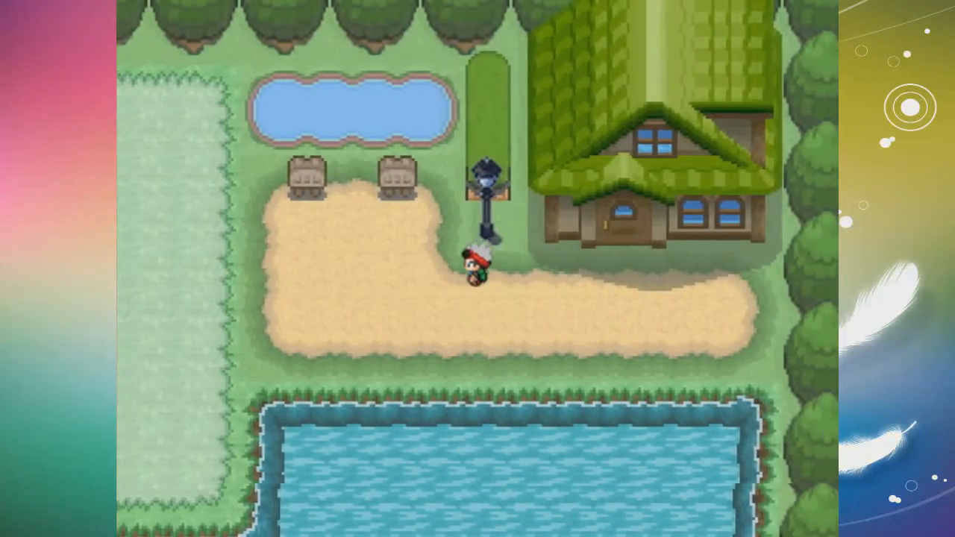
pyautogui.press('Up')
pyautogui.press('Up')
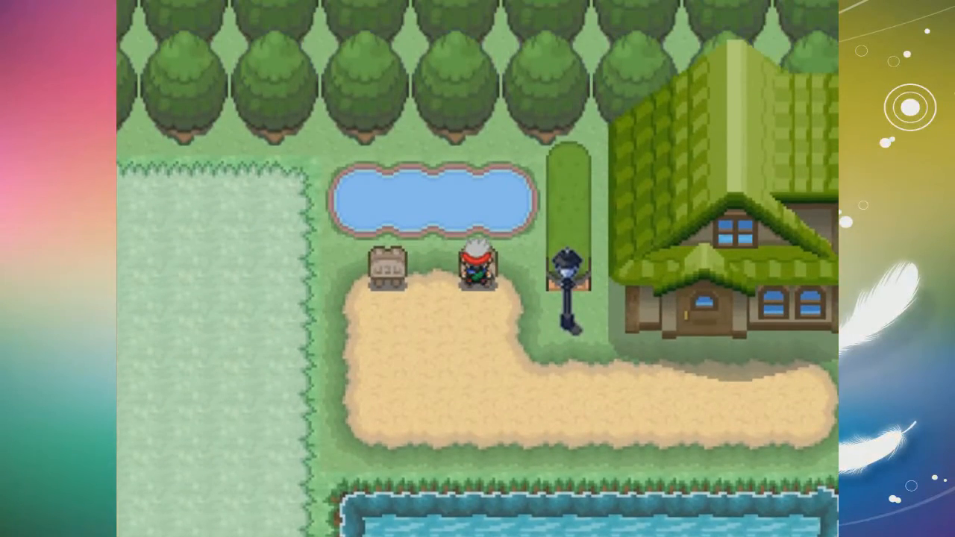
pyautogui.press('x')
pyautogui.press('x')
pyautogui.press('x')
pyautogui.press('Down')
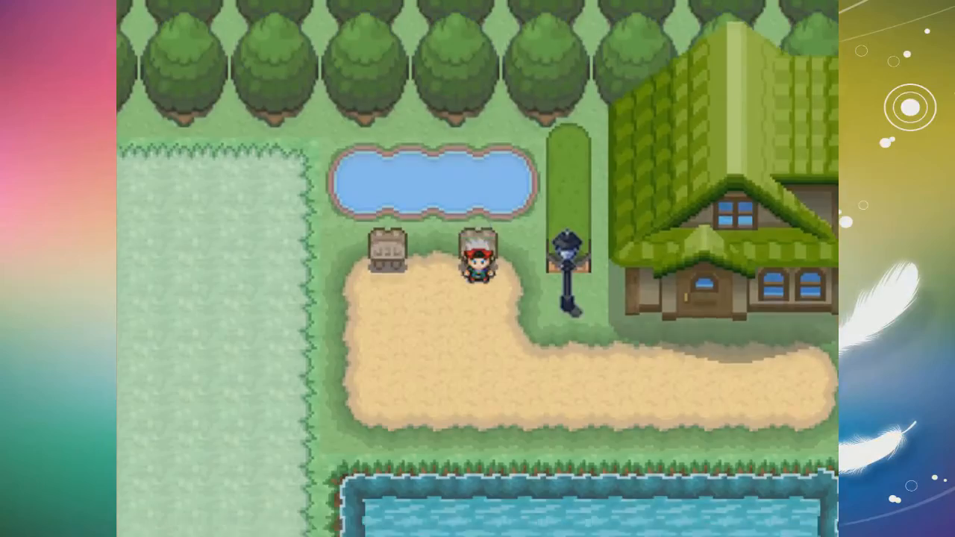
pyautogui.press('Left')
pyautogui.press('Left')
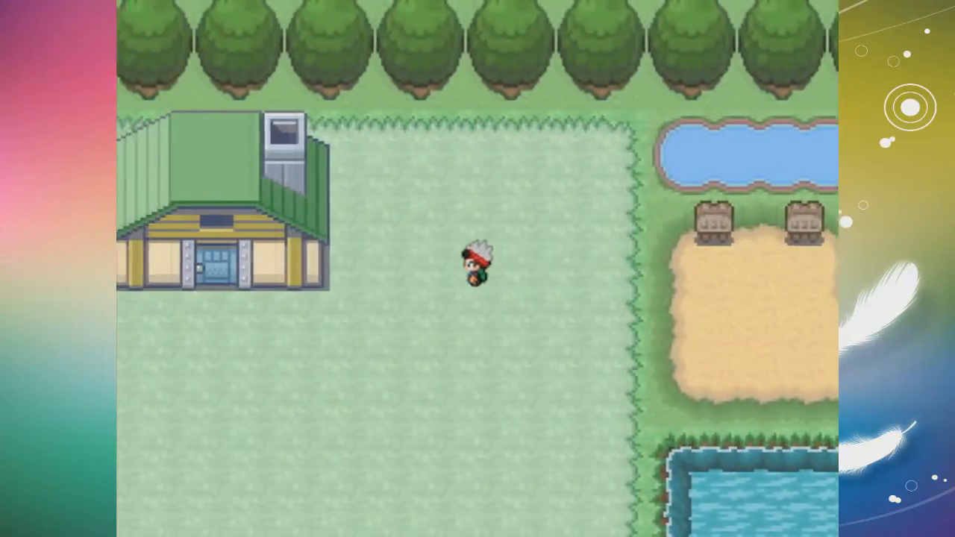
pyautogui.press('Down')
pyautogui.press('Left')
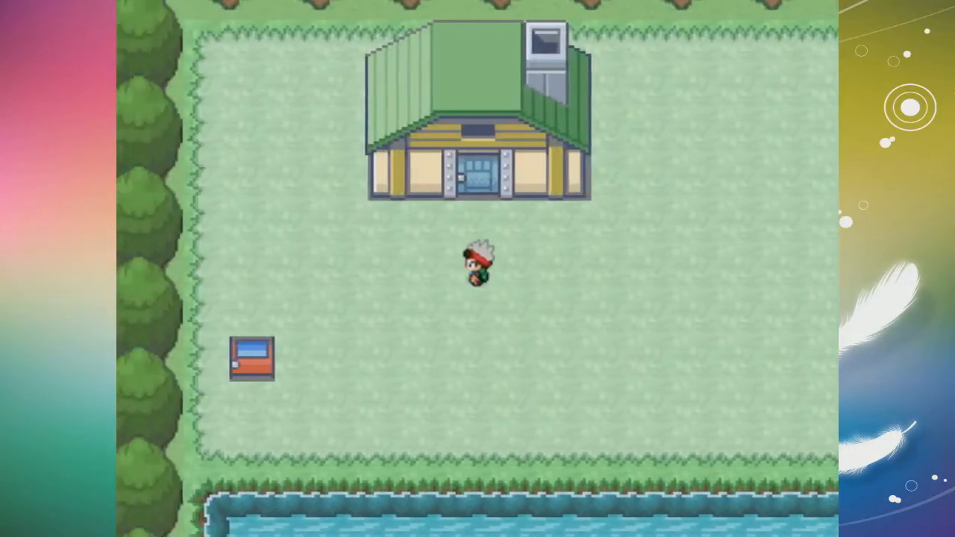
# Step: Approach and interact with the green-roofed house's door several times to test the locked door event
pyautogui.press('Up')
pyautogui.press('Up')
pyautogui.press('Return')
pyautogui.press('Down')
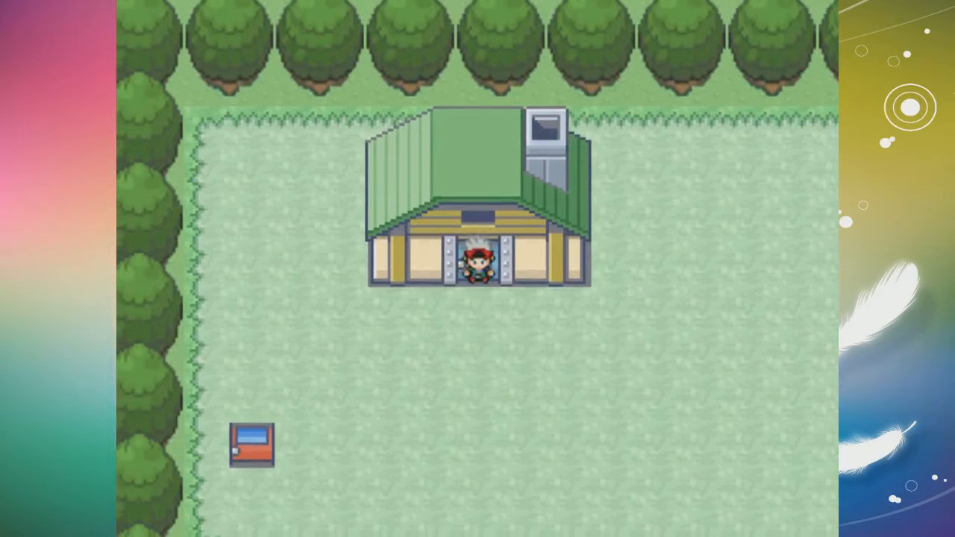
pyautogui.press('Left')
pyautogui.press('Right')
pyautogui.press('Up')
pyautogui.press('Up')
pyautogui.press('Return')
pyautogui.press('Down')
pyautogui.press('Up')
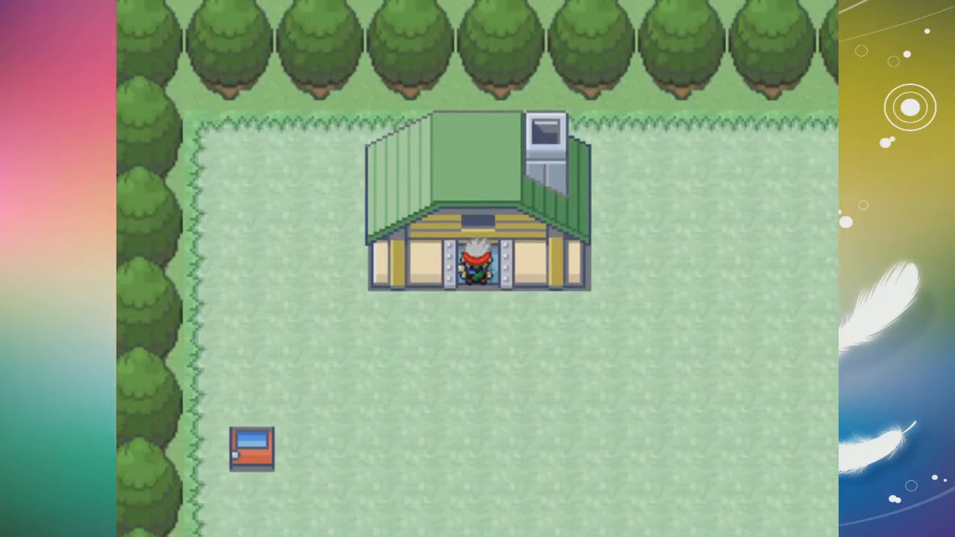
pyautogui.press('Down')
pyautogui.press('Up')
pyautogui.press('Return')
pyautogui.press('Down')
pyautogui.press('Right')
pyautogui.press('Left')
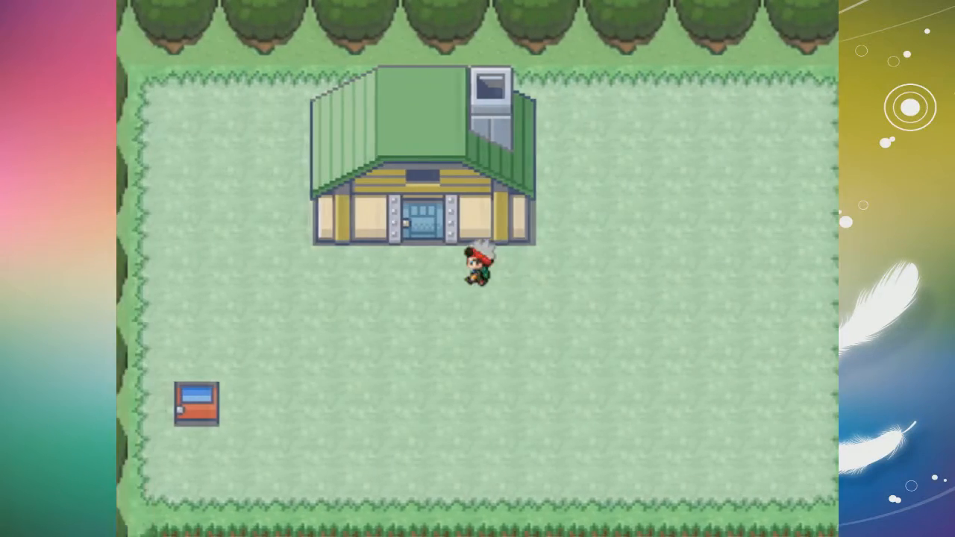
pyautogui.press('Down')
pyautogui.press('Up')
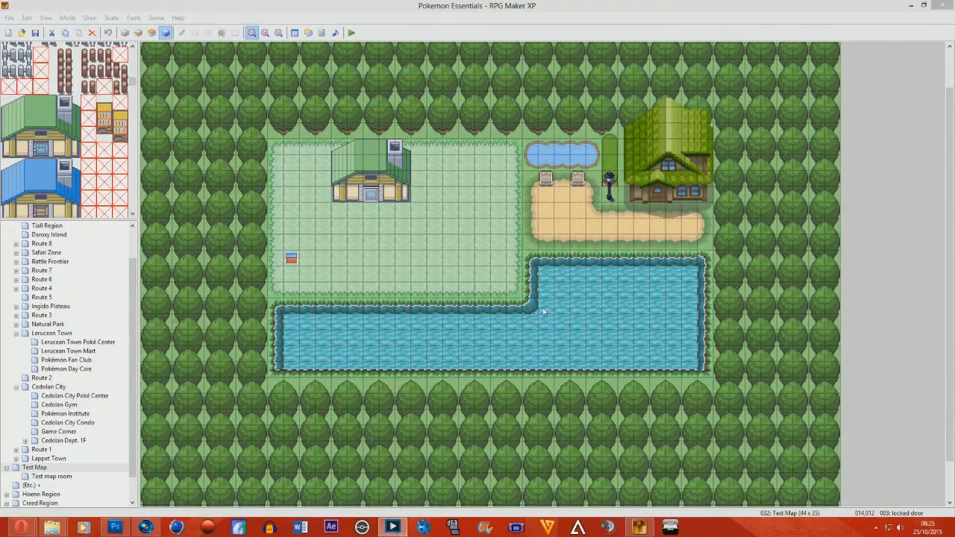
# Step: Create a new event named "open door event" on tile 017,012, just east of the green-roofed house
pyautogui.click(422, 197)
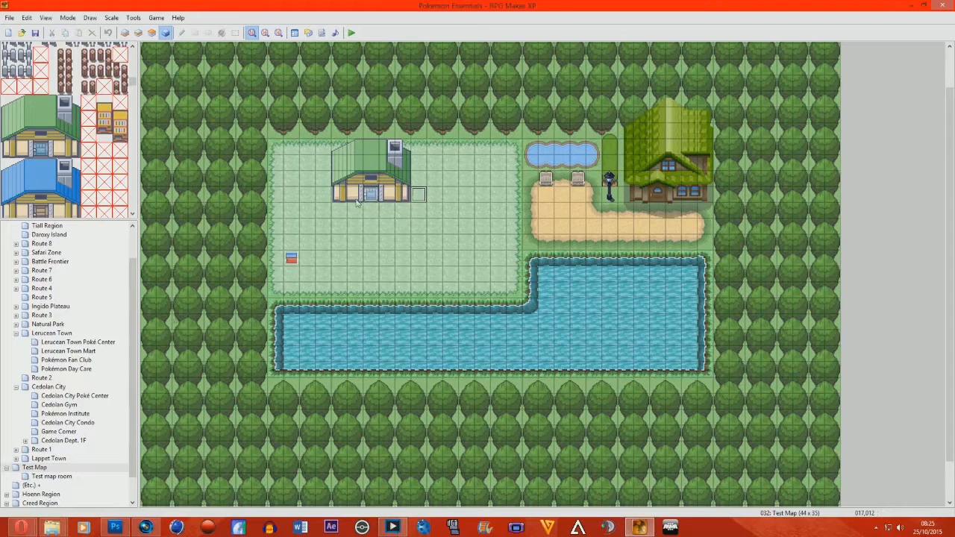
pyautogui.rightClick(418, 196)
pyautogui.click(442, 203)
pyautogui.moveTo(423, 110); pyautogui.dragTo(595, 83)
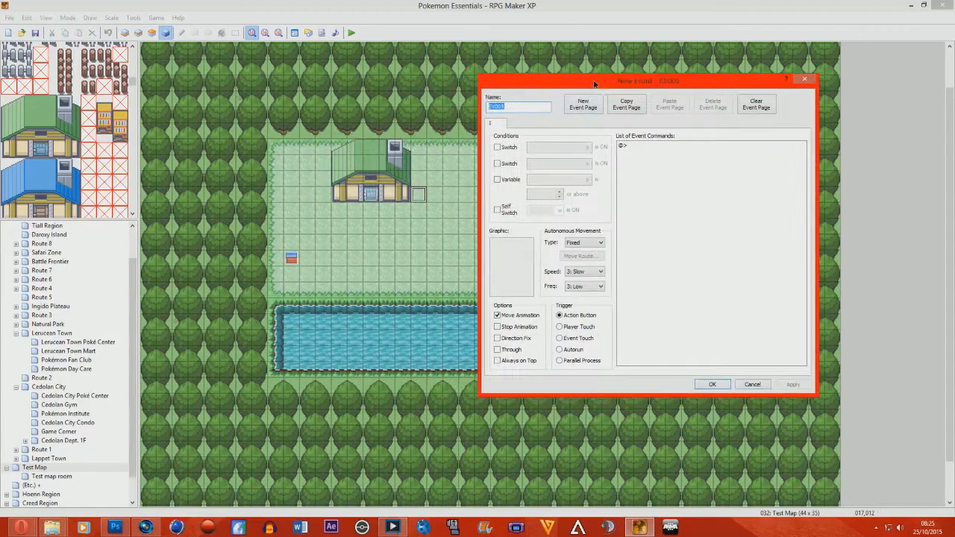
pyautogui.write('open door event')
pyautogui.hotkey('shift', 'Home')
pyautogui.click(693, 145)
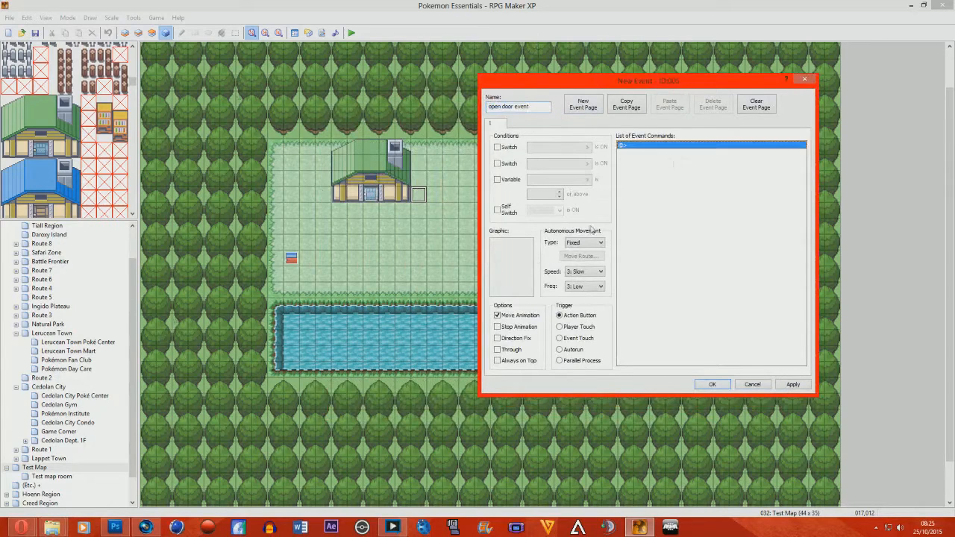
# Step: Browse the available character sprites for a suitable NPC graphic for the open door event
pyautogui.doubleClick(526, 264)
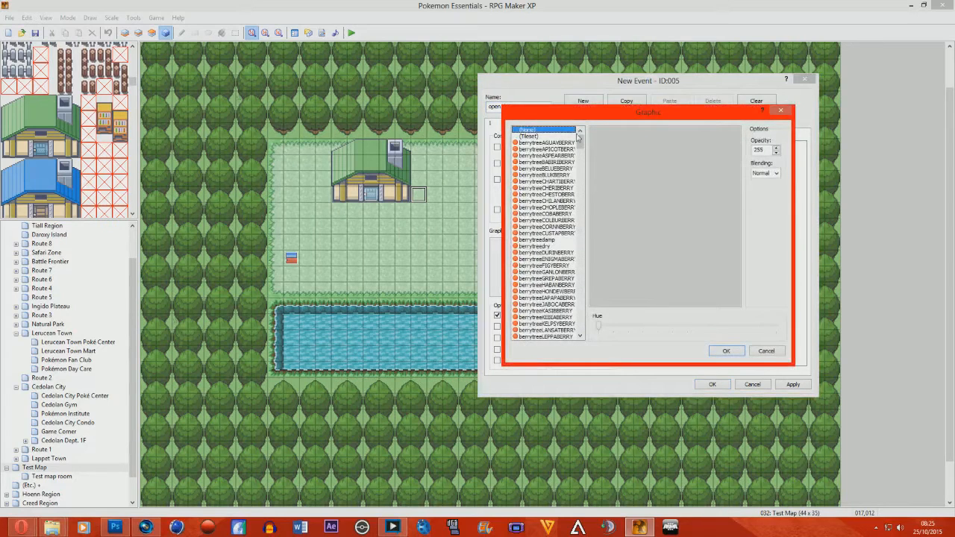
pyautogui.moveTo(676, 121); pyautogui.dragTo(670, 228)
pyautogui.click(657, 213)
pyautogui.scroll(3, 657, 214)
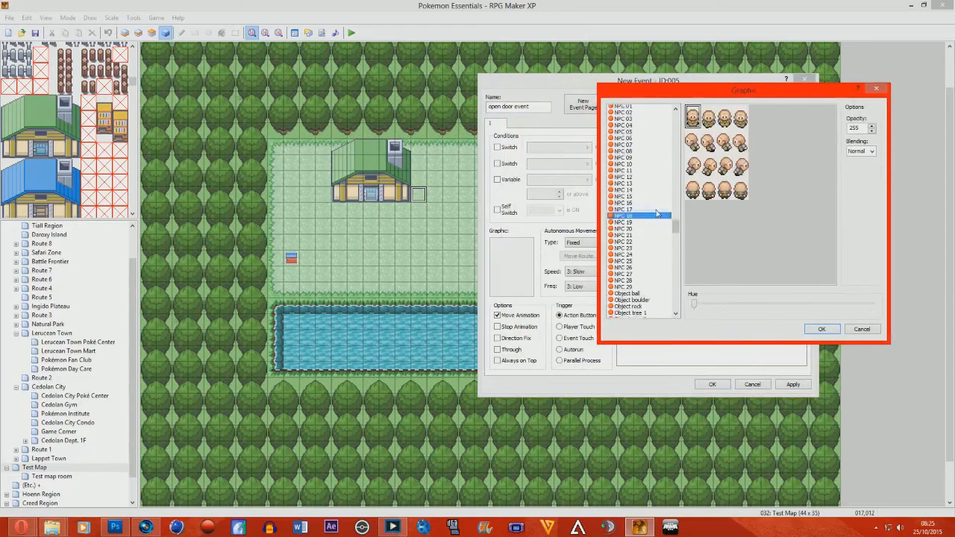
pyautogui.click(639, 173)
pyautogui.click(640, 167)
pyautogui.click(642, 161)
pyautogui.scroll(3, 643, 161)
pyautogui.click(643, 161)
pyautogui.scroll(1, 643, 161)
pyautogui.scroll(3, 643, 164)
pyautogui.click(642, 162)
pyautogui.scroll(3, 642, 164)
pyautogui.moveTo(676, 212); pyautogui.dragTo(675, 230)
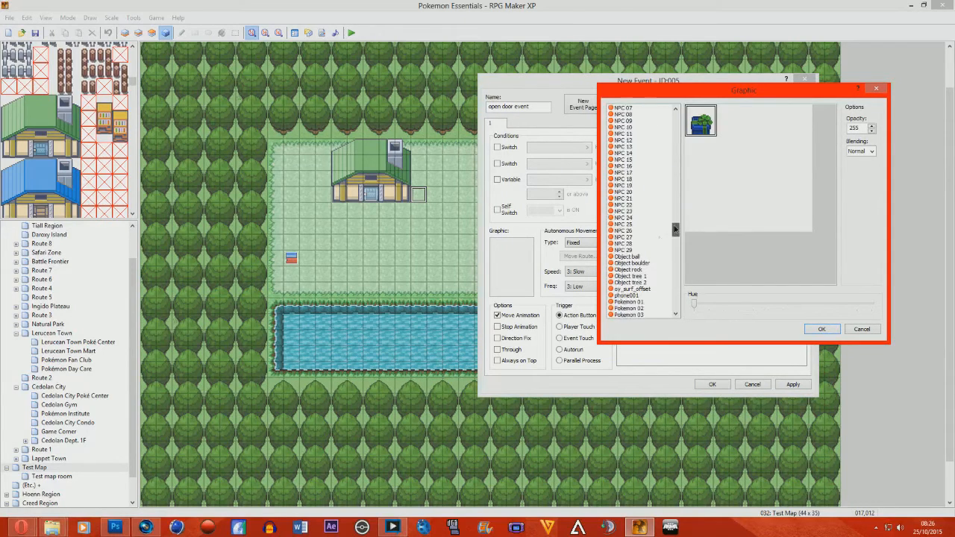
pyautogui.click(648, 244)
pyautogui.click(648, 250)
pyautogui.click(647, 244)
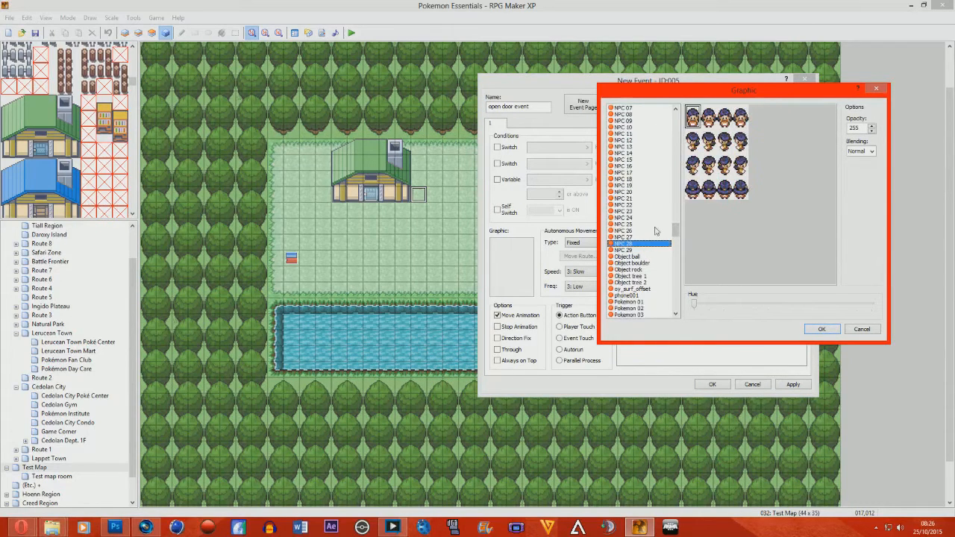
pyautogui.click(678, 192)
pyautogui.click(638, 212)
pyautogui.click(634, 230)
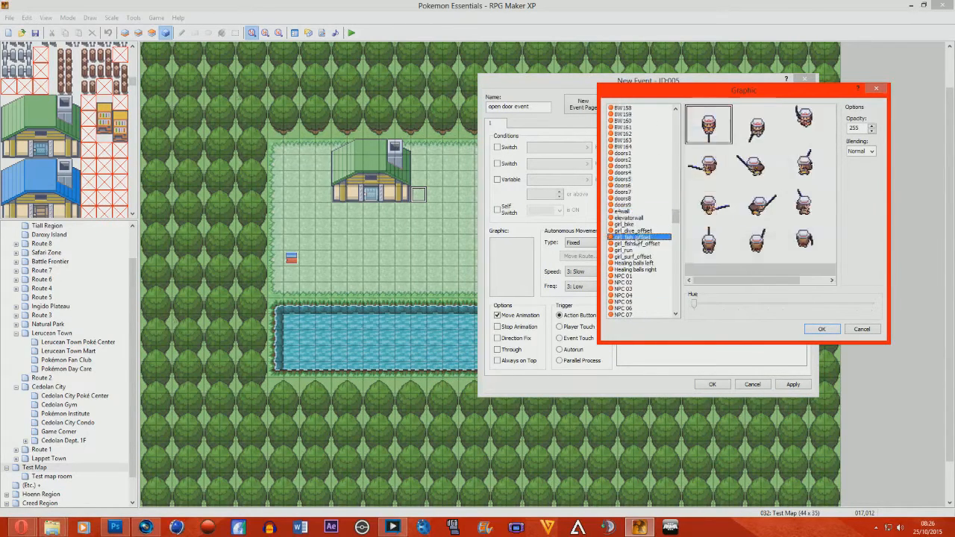
pyautogui.click(635, 250)
pyautogui.scroll(-3, 636, 213)
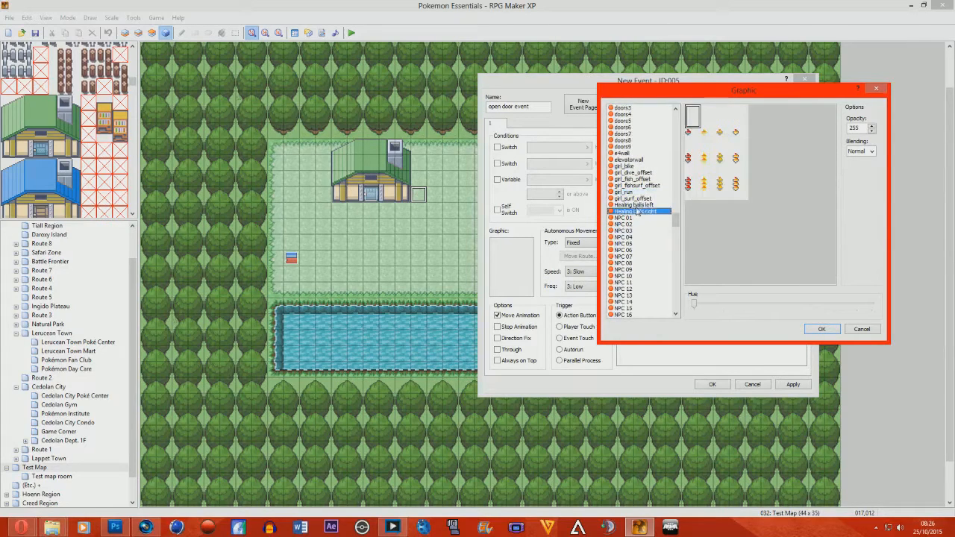
pyautogui.click(640, 198)
pyautogui.click(642, 186)
pyautogui.scroll(3, 641, 186)
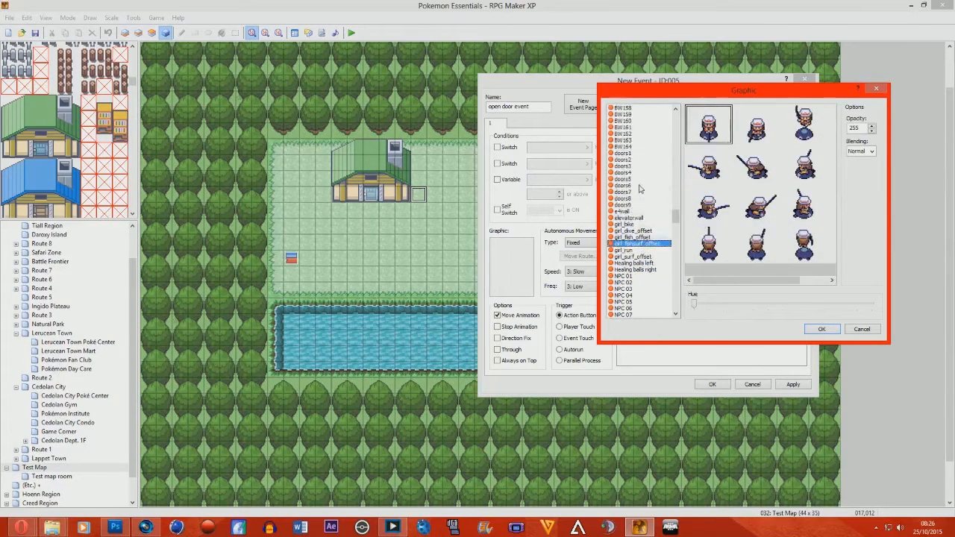
pyautogui.click(642, 188)
pyautogui.scroll(6, 641, 179)
pyautogui.scroll(20, 641, 170)
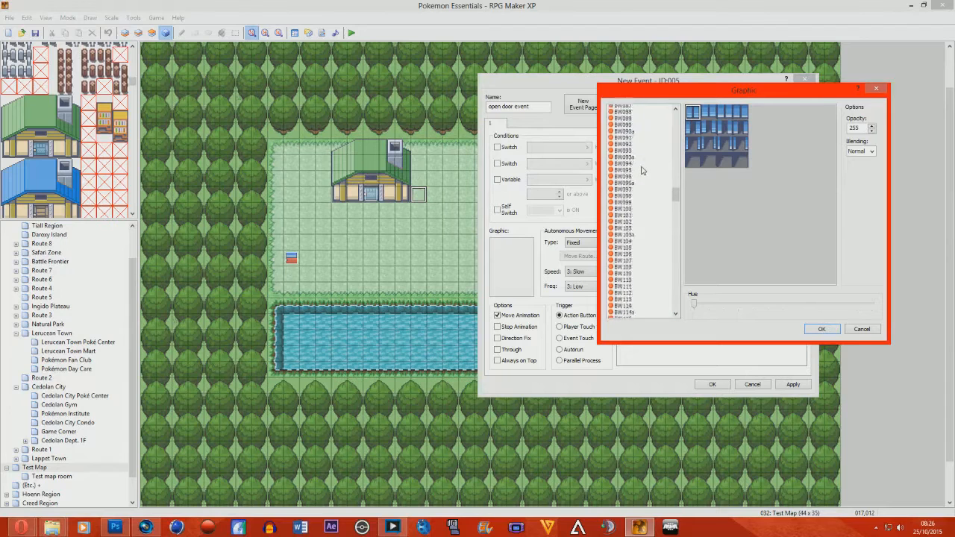
pyautogui.scroll(18, 657, 166)
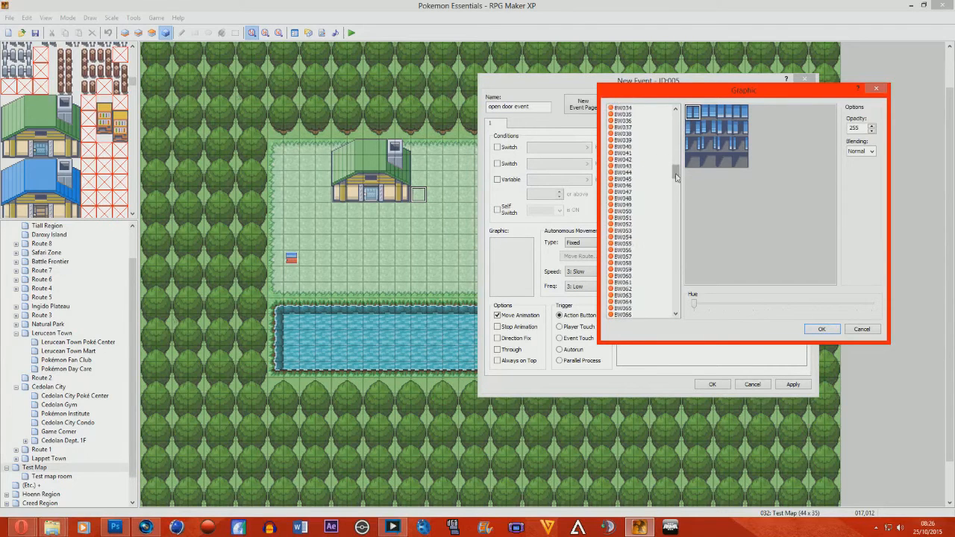
pyautogui.click(657, 232)
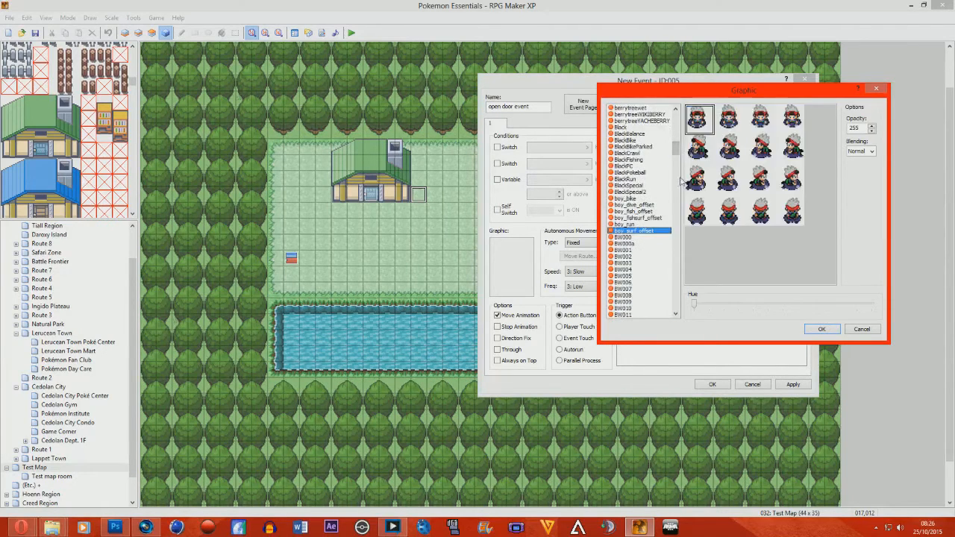
# Step: Set the open door event's graphic to the phone001 character sprite, facing forward
pyautogui.moveTo(675, 150)
pyautogui.mouseDown()
pyautogui.moveTo(673, 237)
pyautogui.moveTo(673, 222)
pyautogui.moveTo(676, 230)
pyautogui.mouseUp()
pyautogui.click(652, 193)
pyautogui.click(632, 238)
pyautogui.click(636, 244)
pyautogui.click(636, 249)
pyautogui.click(635, 263)
pyautogui.click(635, 283)
pyautogui.click(646, 270)
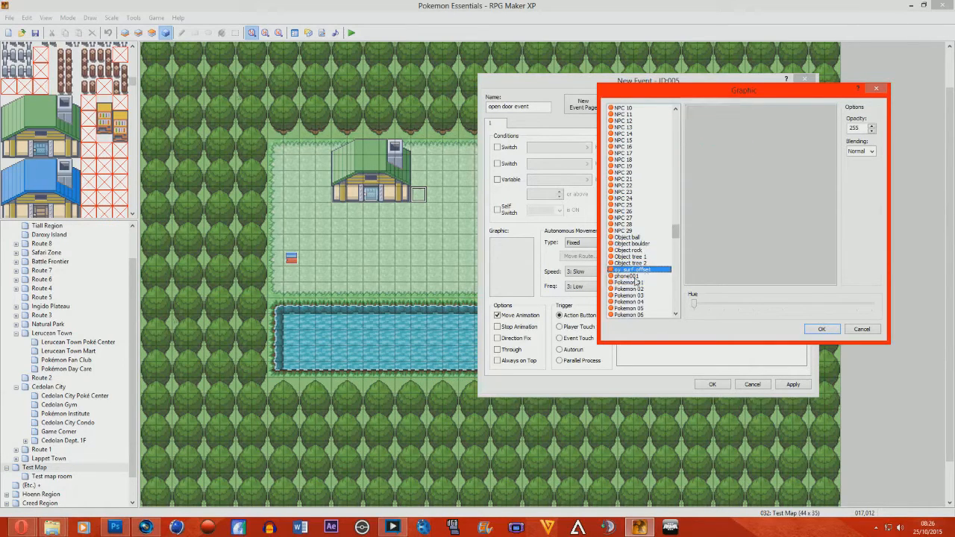
pyautogui.click(639, 276)
pyautogui.click(637, 269)
pyautogui.click(637, 275)
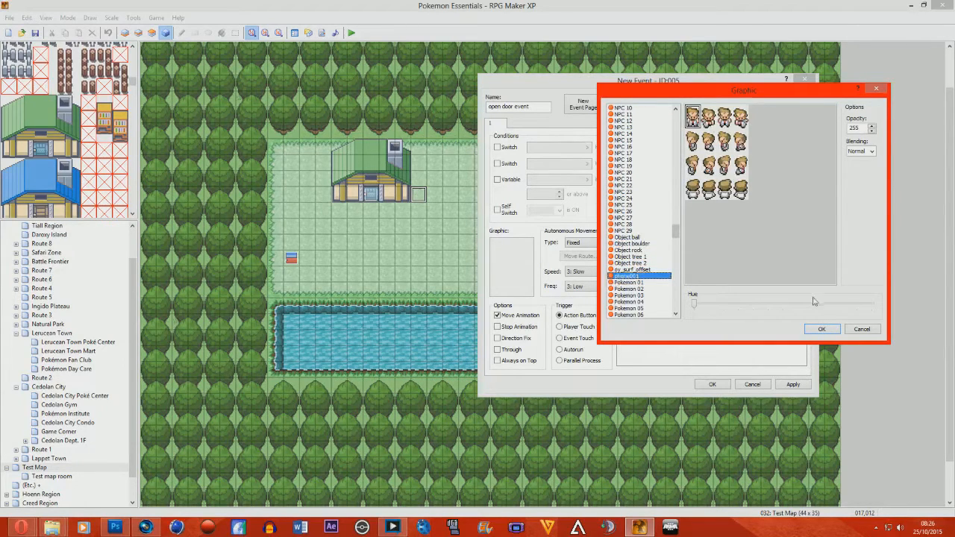
pyautogui.click(821, 329)
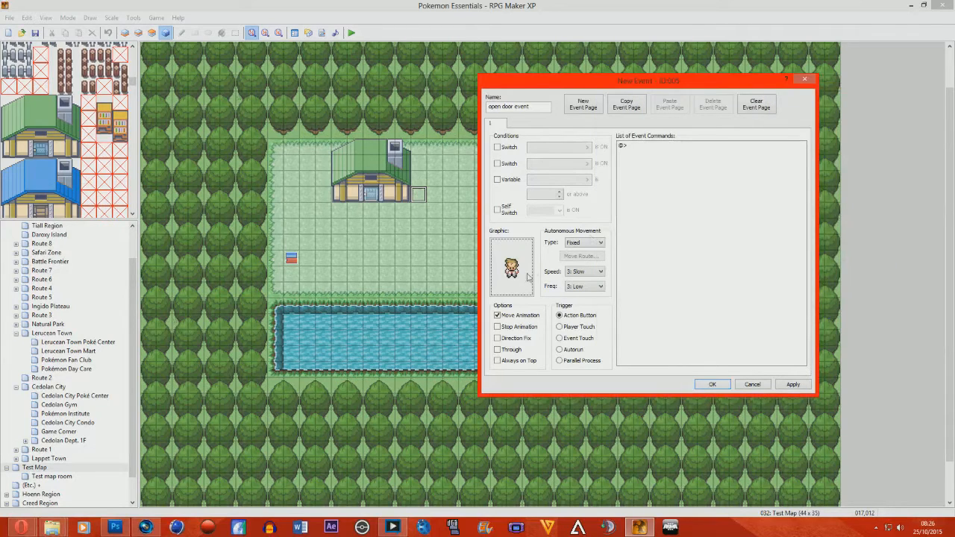
# Step: Add a Show Text command reading "The door is now open" to the open door event
pyautogui.rightClick(646, 150)
pyautogui.click(664, 159)
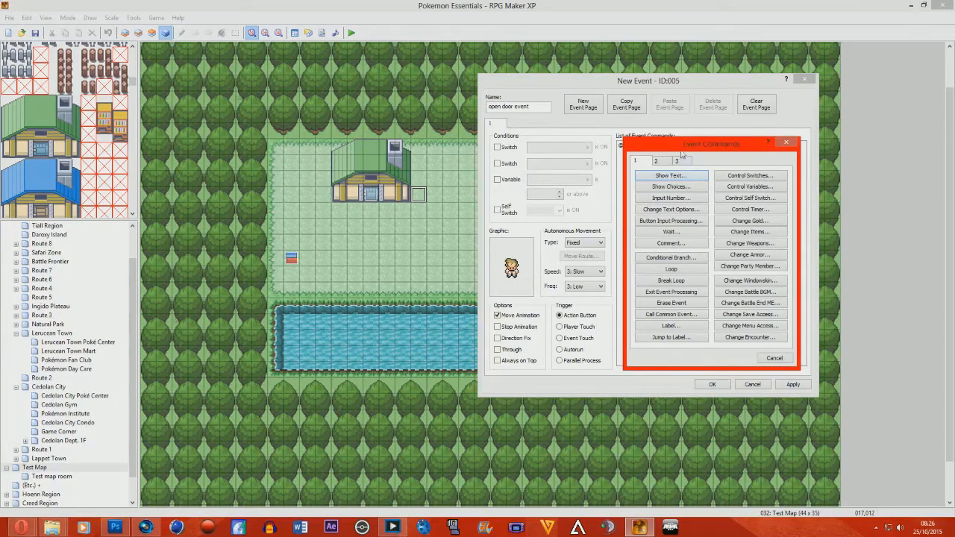
pyautogui.moveTo(681, 152); pyautogui.dragTo(716, 127)
pyautogui.click(715, 150)
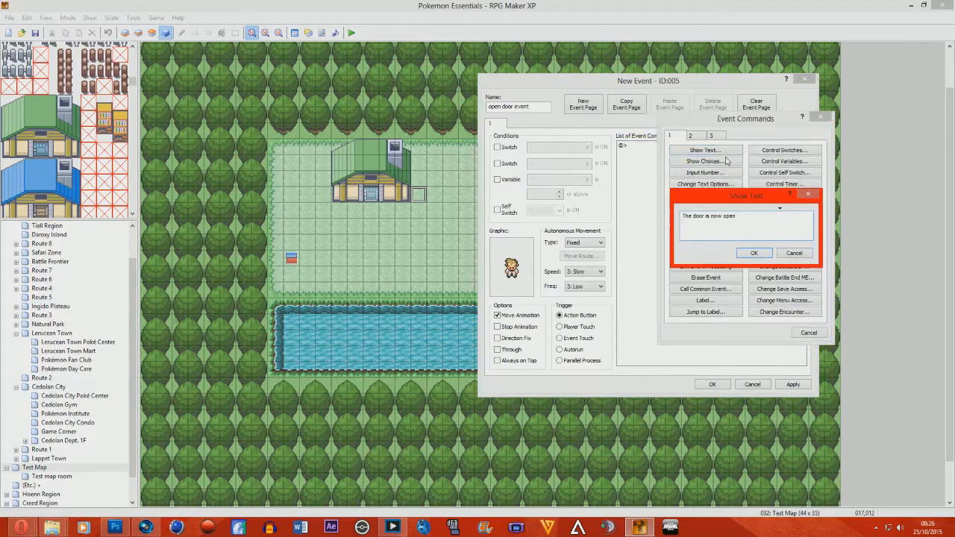
pyautogui.click(753, 253)
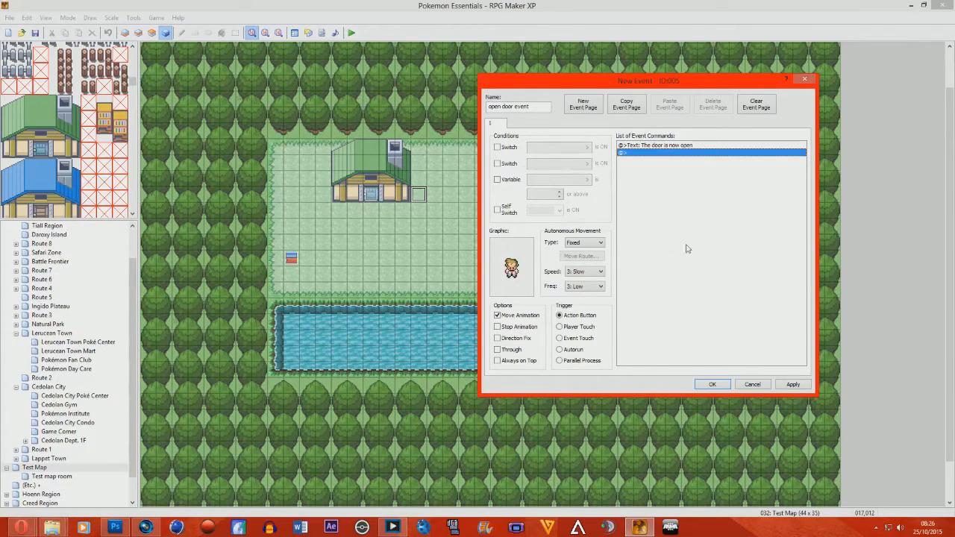
# Step: Add a Control Switches command below the text that turns the single switch "0100: Locked door tut" ON
pyautogui.rightClick(656, 154)
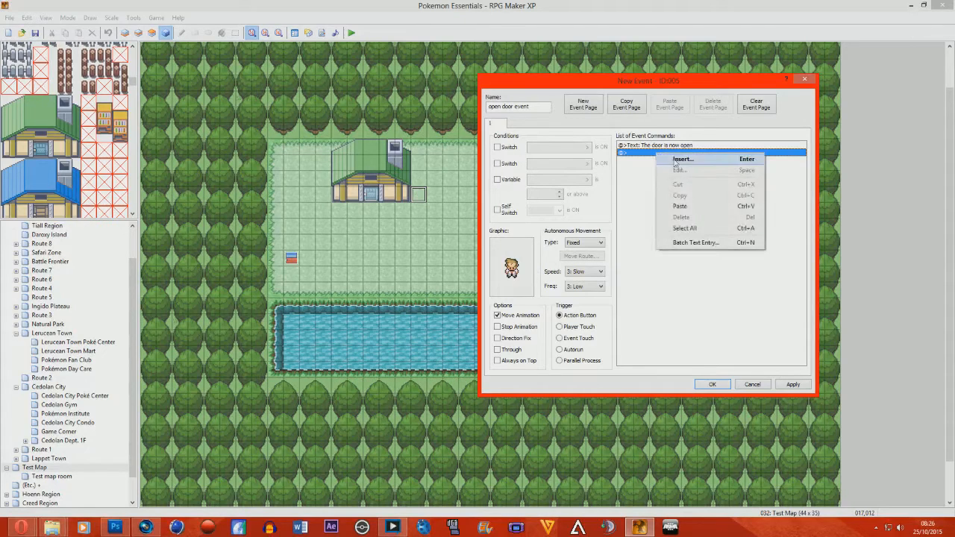
pyautogui.click(675, 160)
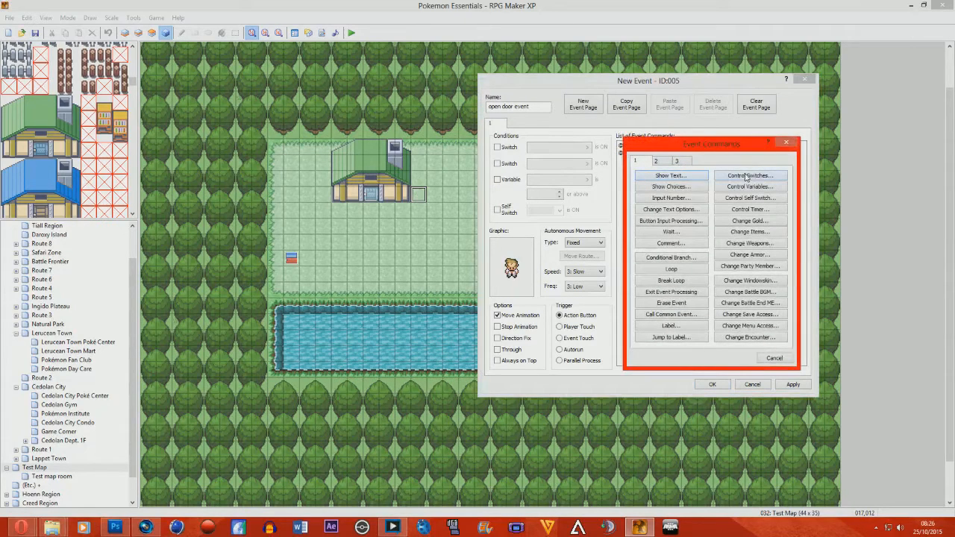
pyautogui.click(759, 176)
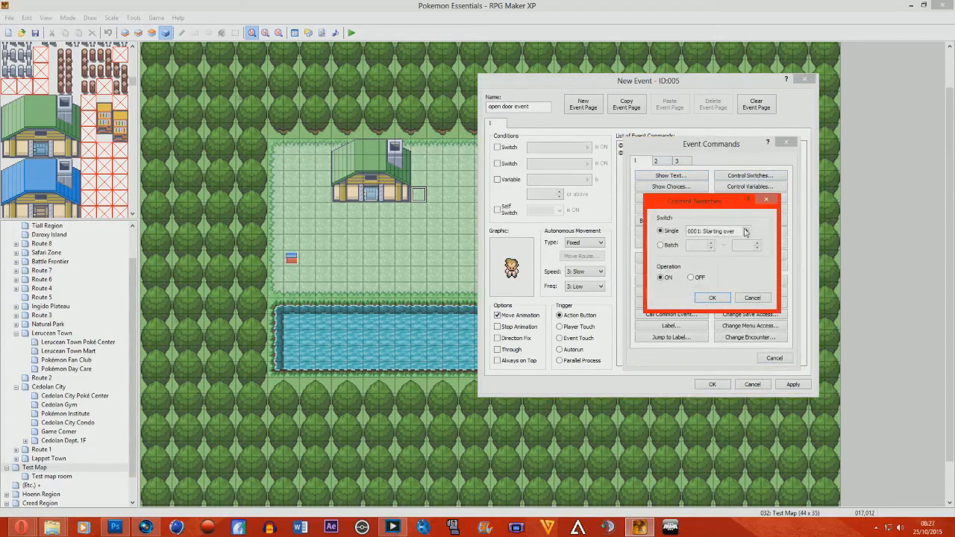
pyautogui.click(746, 231)
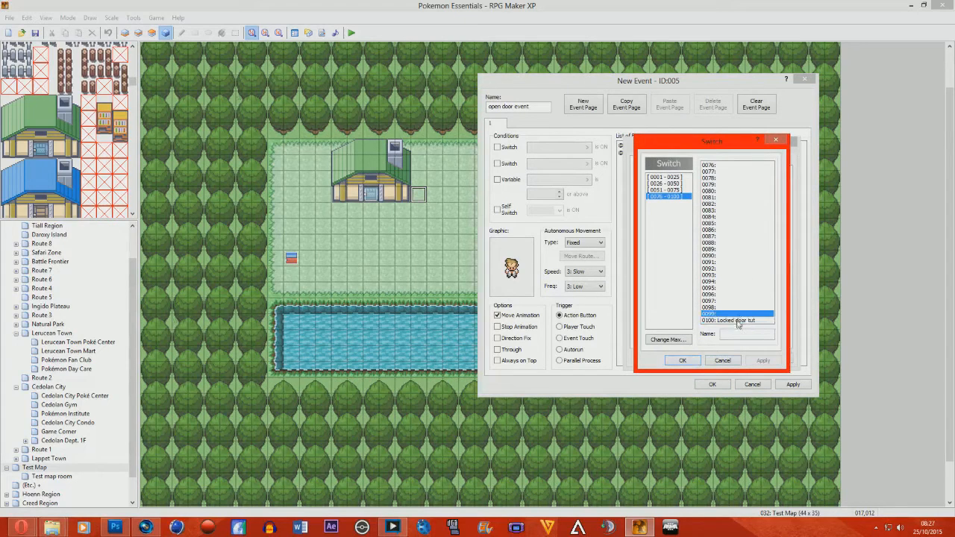
pyautogui.click(684, 360)
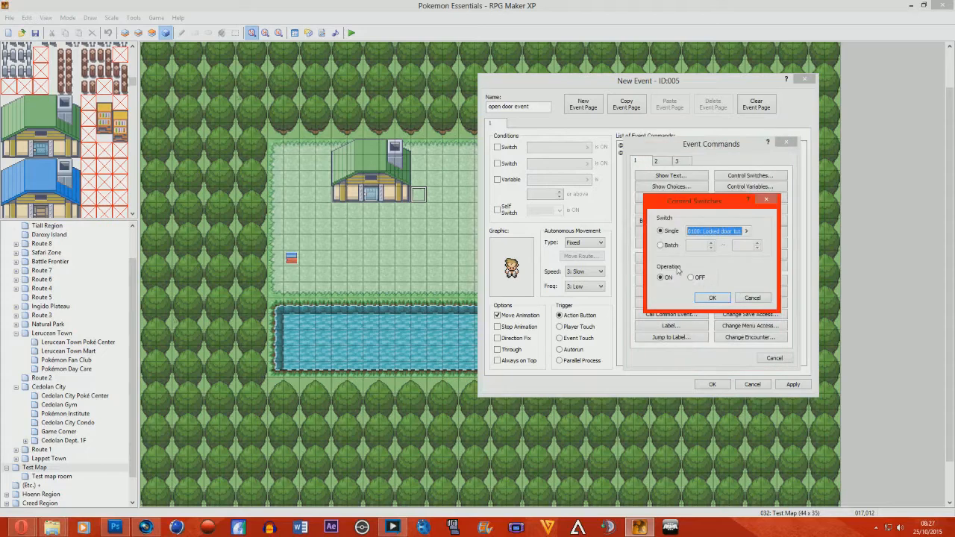
pyautogui.click(691, 278)
pyautogui.click(661, 278)
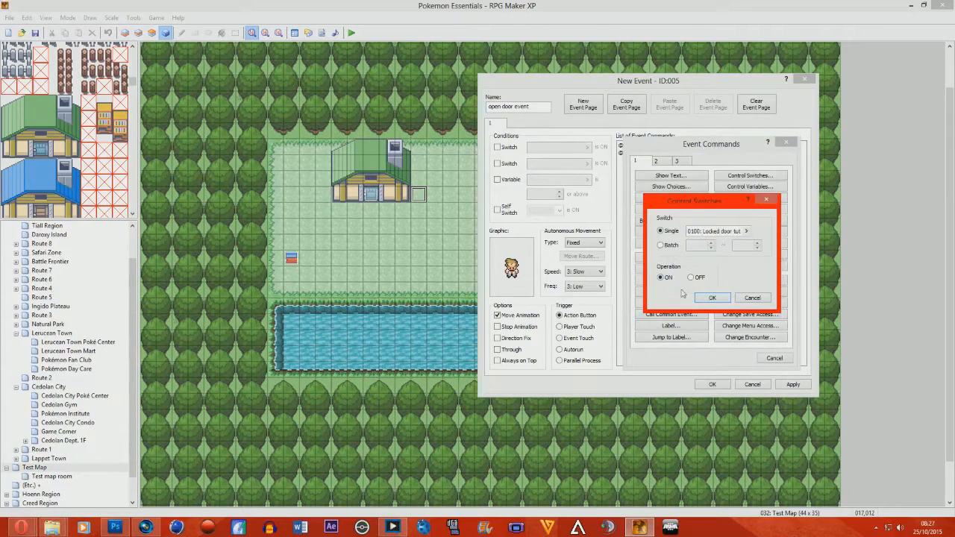
pyautogui.click(713, 298)
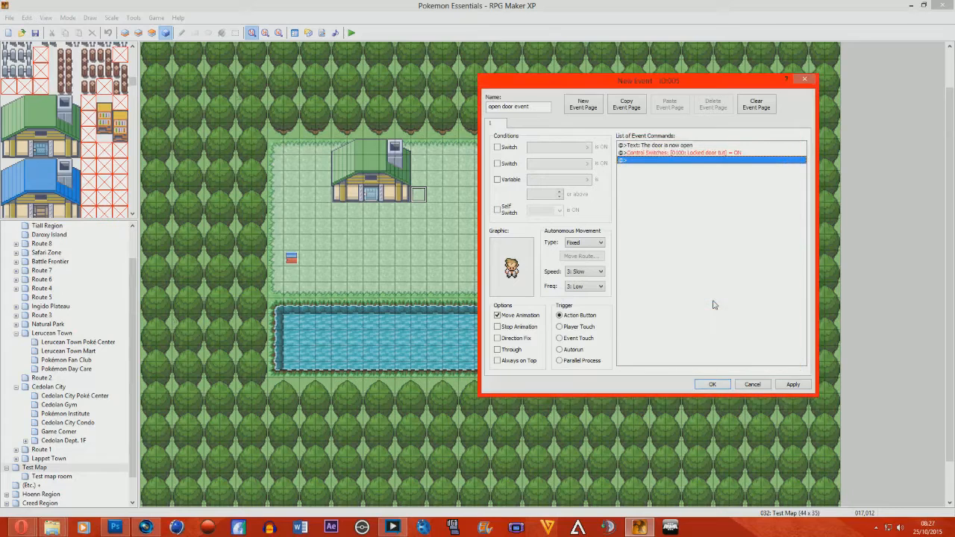
# Step: Check the event's text and switch commands, and apply the open door event to the map
pyautogui.click(714, 146)
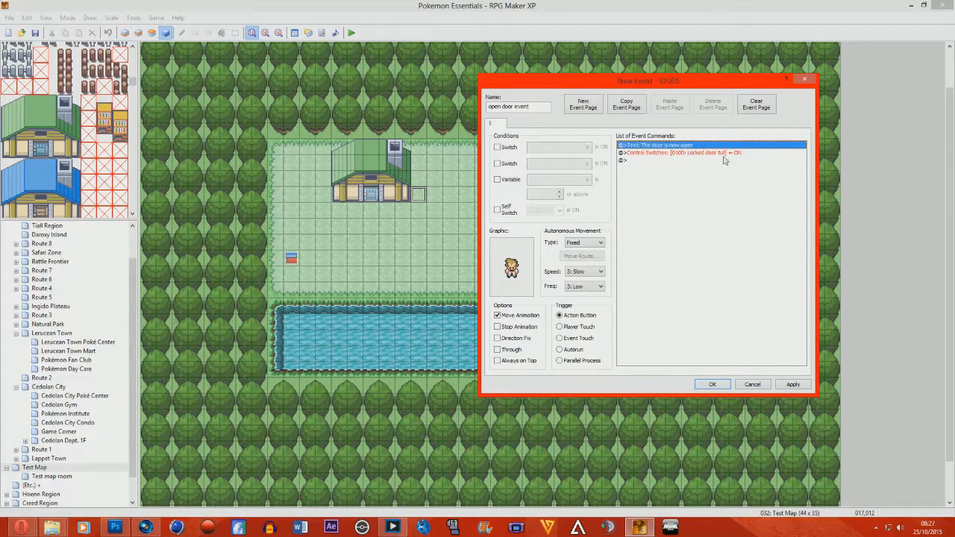
pyautogui.click(694, 153)
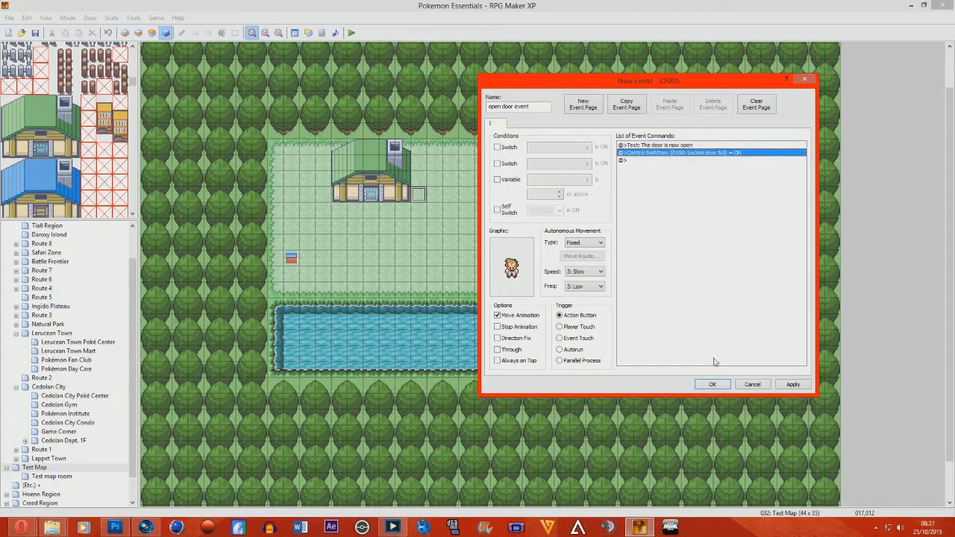
pyautogui.click(793, 386)
pyautogui.click(725, 386)
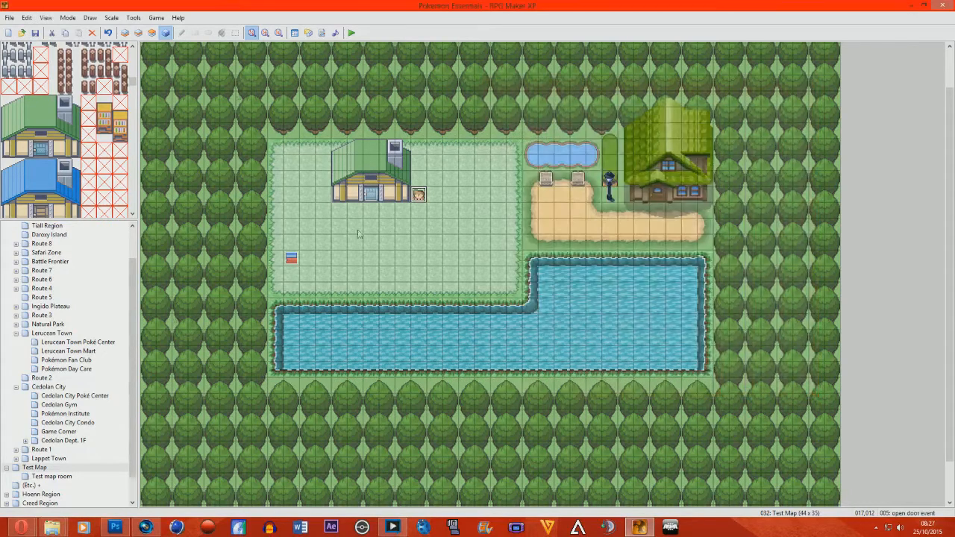
# Step: Start a playtest from the existing saved game and walk the character west to the green-roofed house's door
pyautogui.click(351, 33)
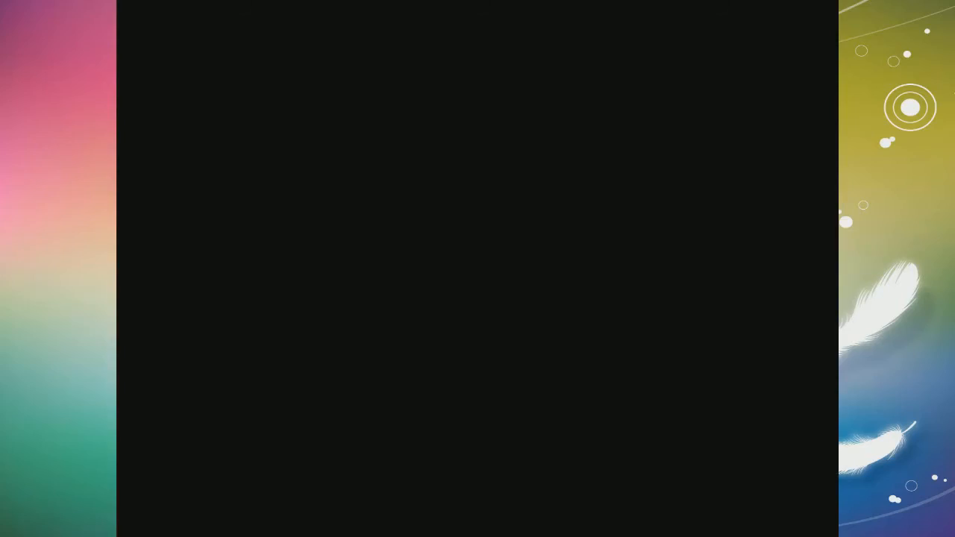
pyautogui.press('Return')
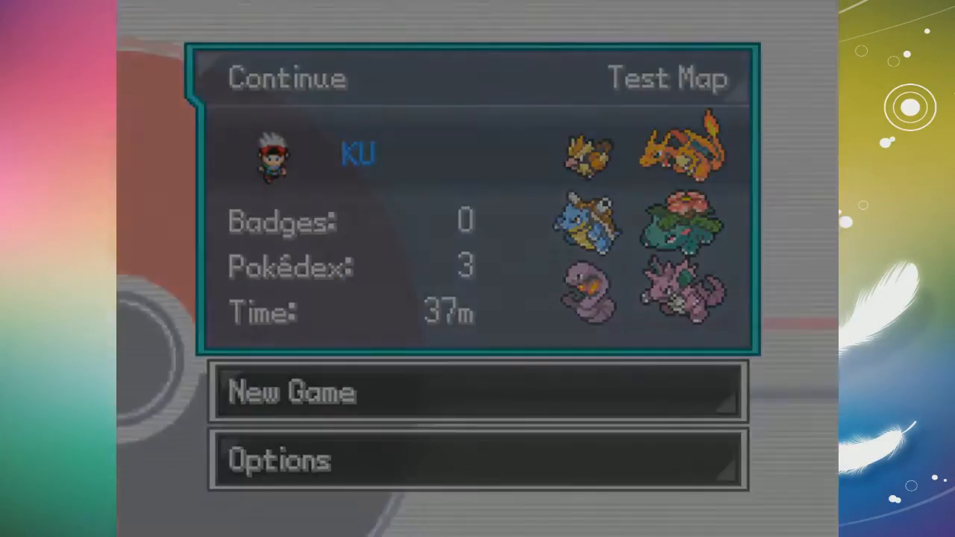
pyautogui.press('Left')
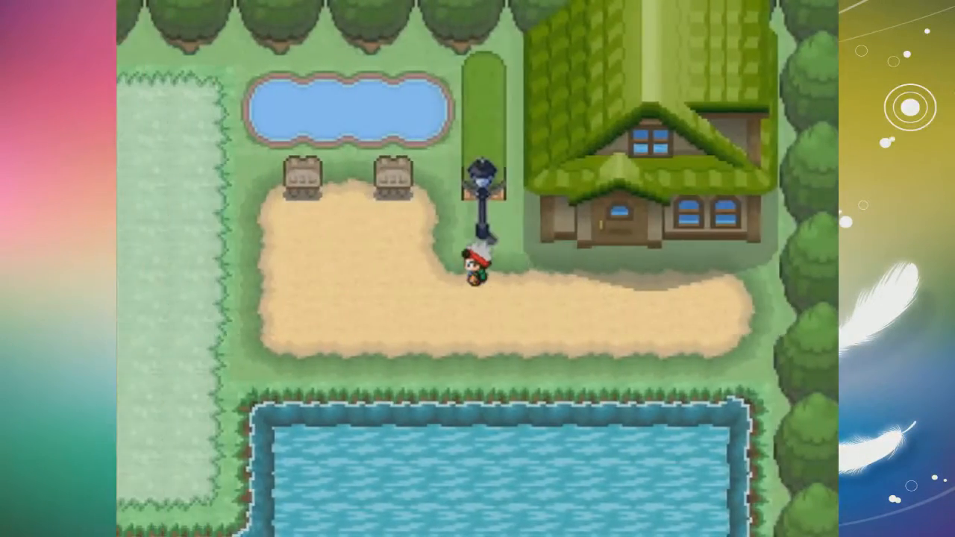
pyautogui.press('Left')
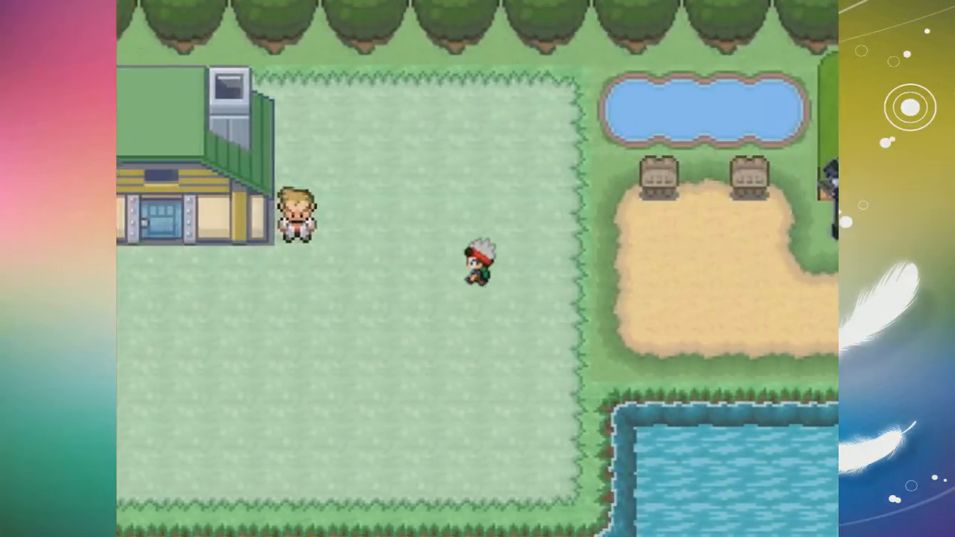
pyautogui.press('Left')
pyautogui.press('Down')
pyautogui.press('Up')
pyautogui.press('Left')
# Step: Enter the green-roofed house's doorway repeatedly to test the locked door before talking to the NPC, dismissing each message
pyautogui.press('Up')
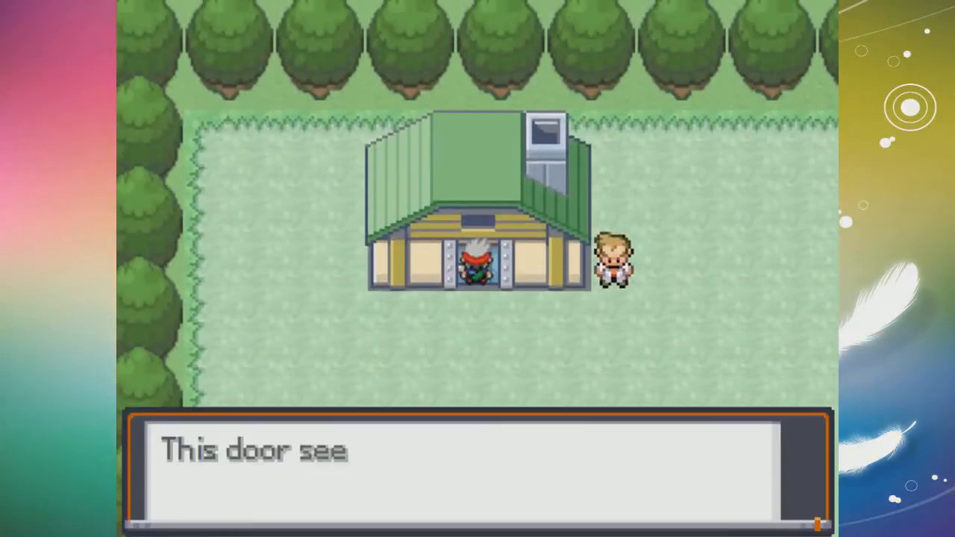
pyautogui.press('c')
pyautogui.press('Down')
pyautogui.press('Up')
pyautogui.press('c')
pyautogui.press('Left')
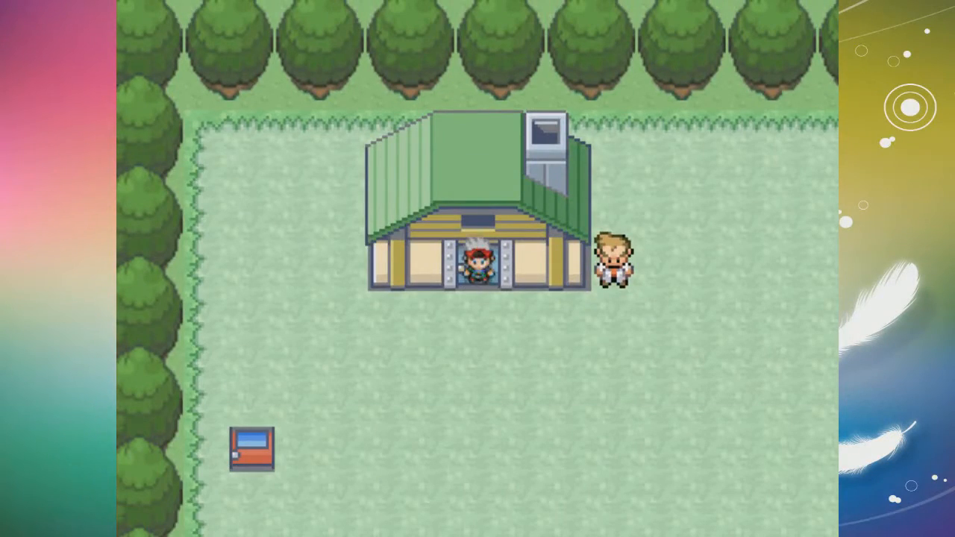
pyautogui.press('Down')
pyautogui.press('Right')
pyautogui.press('Left')
pyautogui.press('Right')
pyautogui.press('Up')
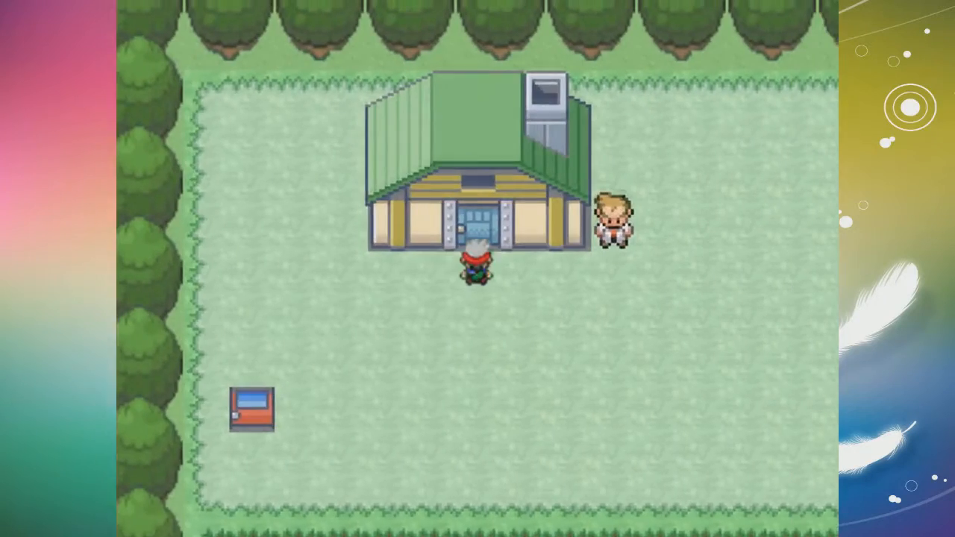
pyautogui.press('Up')
pyautogui.press('c')
pyautogui.press('Down')
pyautogui.press('Up')
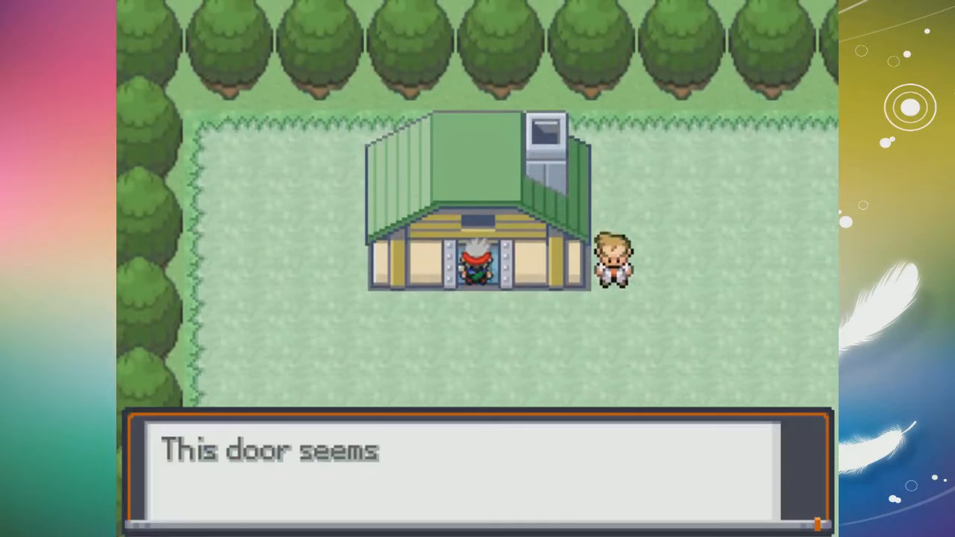
pyautogui.press('c')
pyautogui.press('Down')
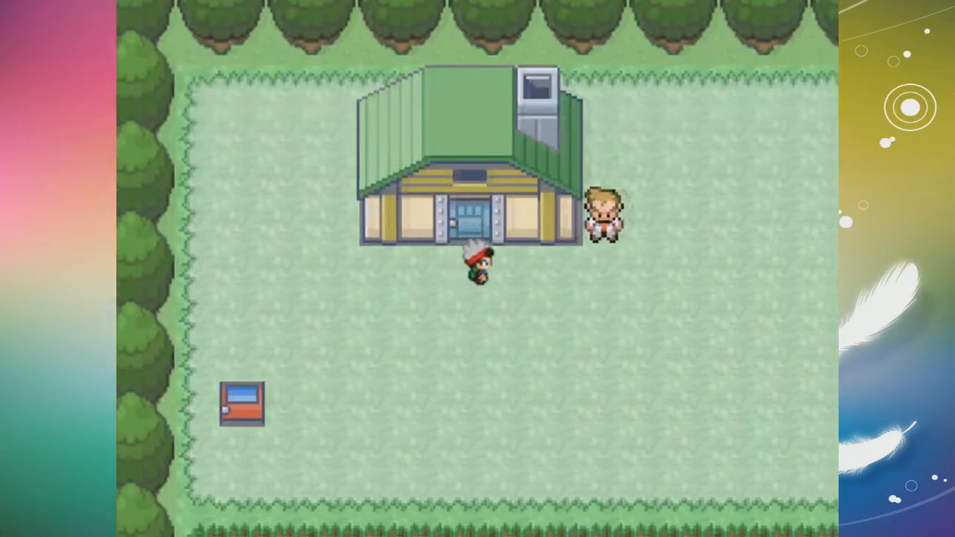
# Step: Walk the character east to the NPC beside the green-roofed house, talk to him from below, and dismiss his message
pyautogui.press('Right')
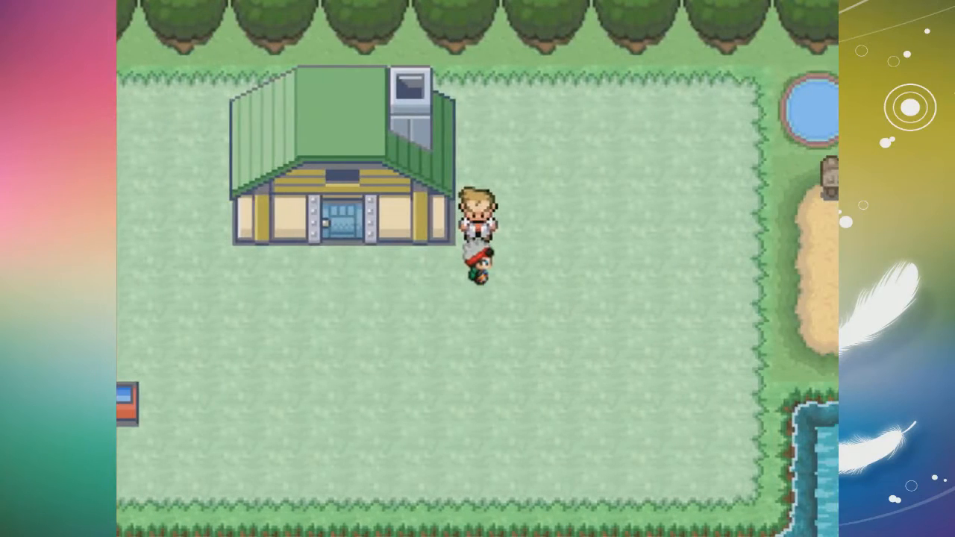
pyautogui.press('Down')
pyautogui.press('Left')
pyautogui.press('Up')
pyautogui.press('Down')
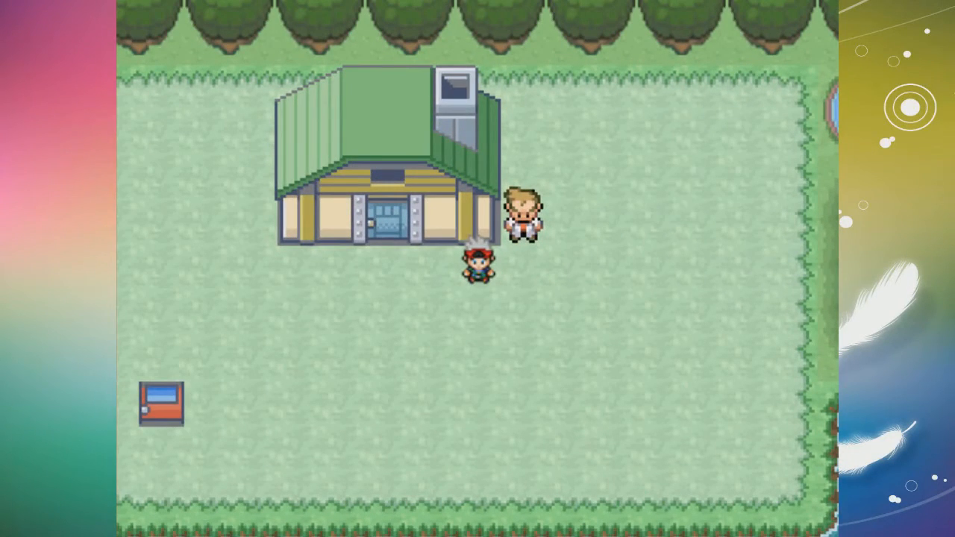
pyautogui.press('Right')
pyautogui.press('Up')
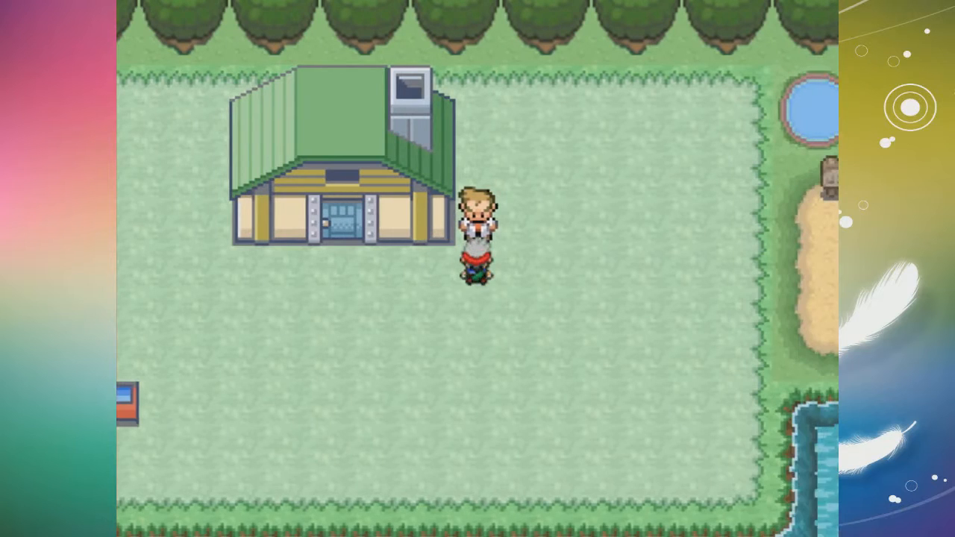
pyautogui.press('c')
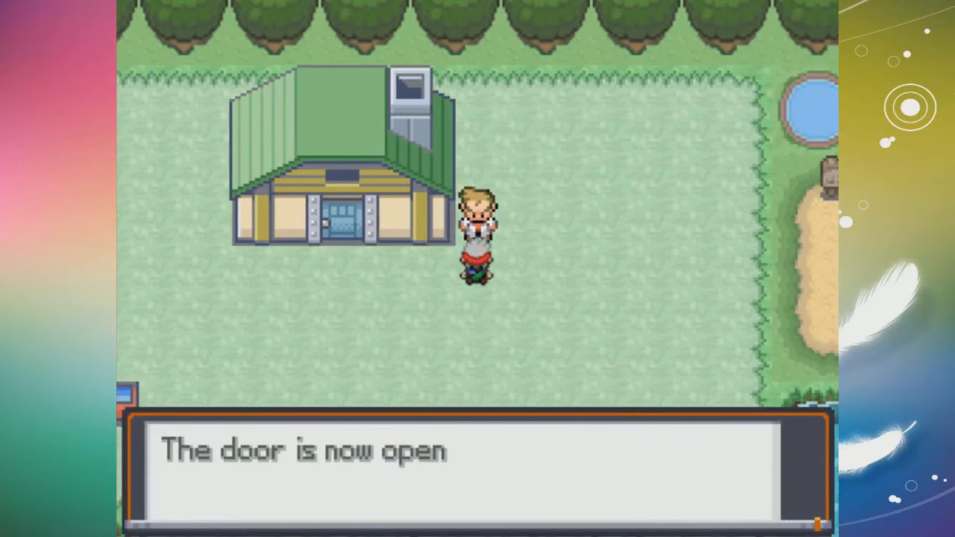
pyautogui.press('c')
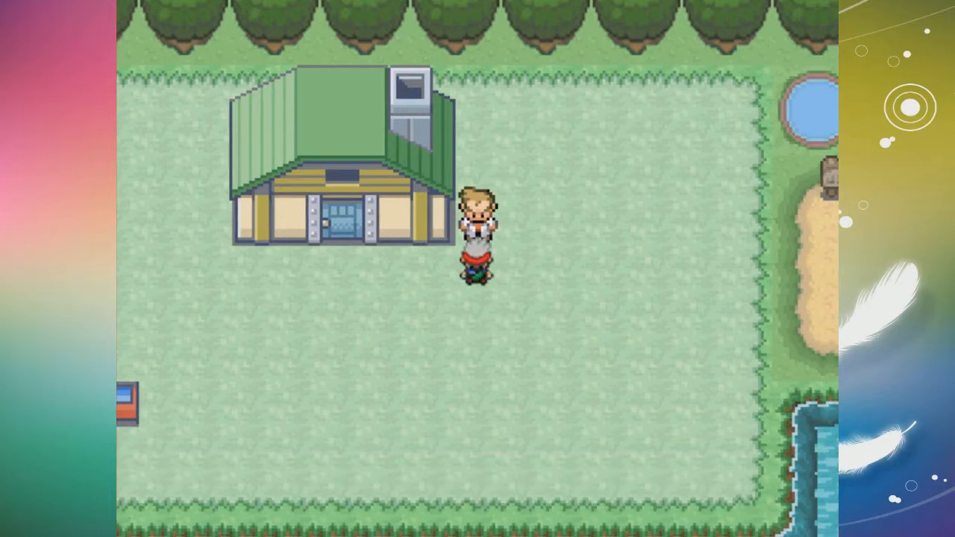
# Step: Walk back to the green-roofed house's door, enter the room to test the unlocked door, and close the playtest
pyautogui.press('Left')
pyautogui.press('Left')
pyautogui.press('Left')
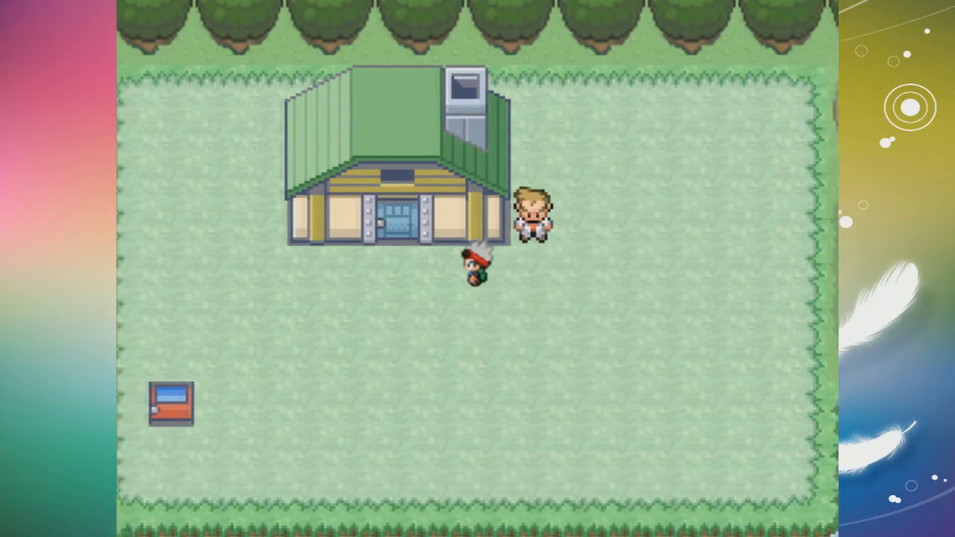
pyautogui.press('Up')
pyautogui.press('Up')
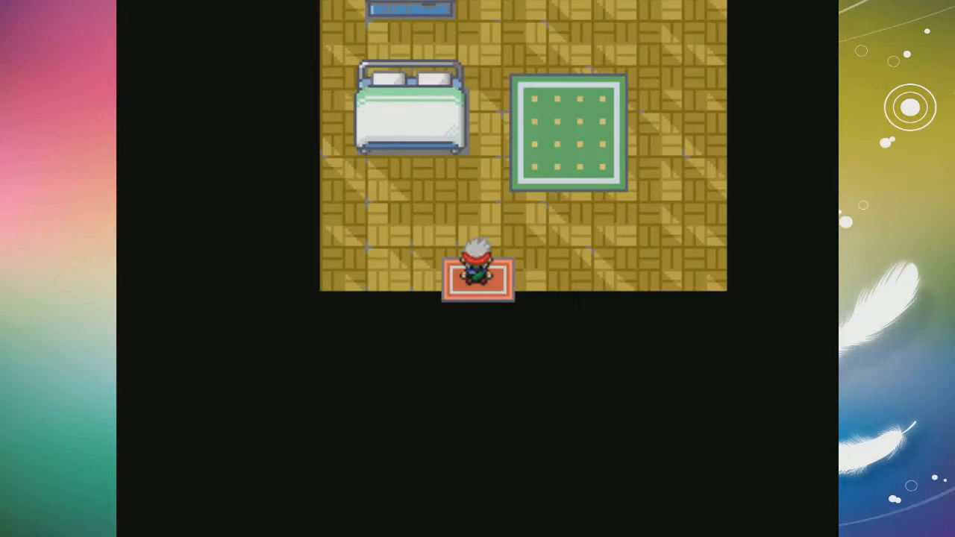
pyautogui.click(791, 2)
# Step: Review the locked door event on the green-roofed house in the map editor
pyautogui.rightClick(273, 126)
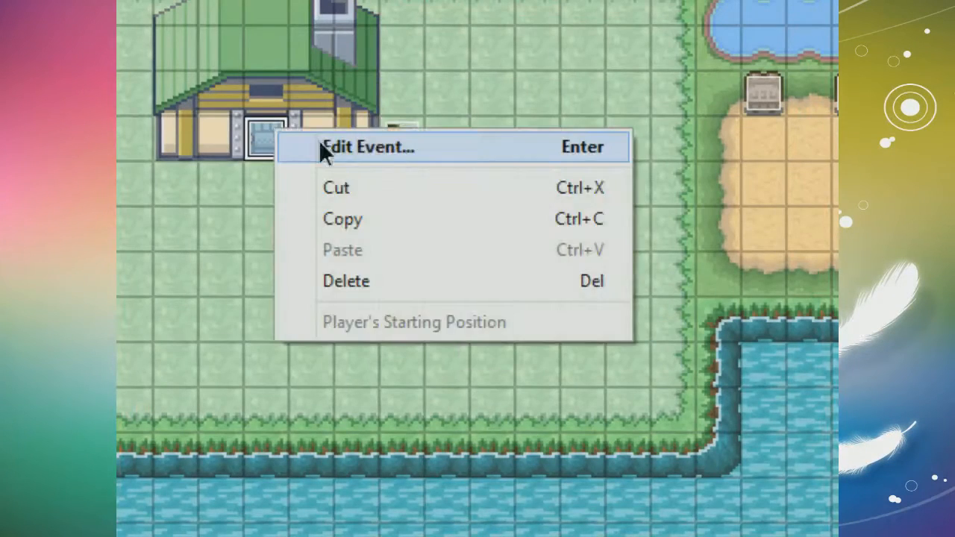
pyautogui.click(319, 146)
pyautogui.click(181, 9)
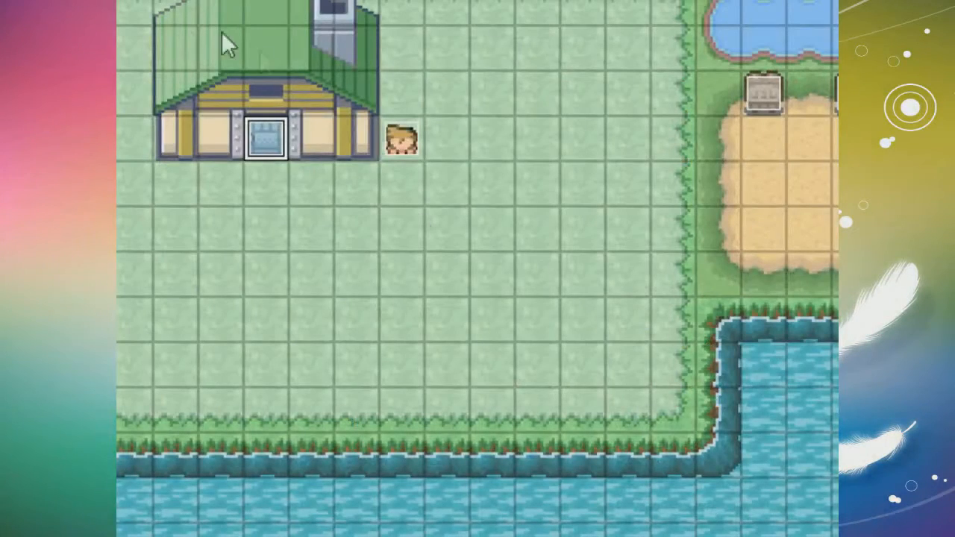
pyautogui.rightClick(276, 149)
pyautogui.press('Return')
pyautogui.click(209, 22)
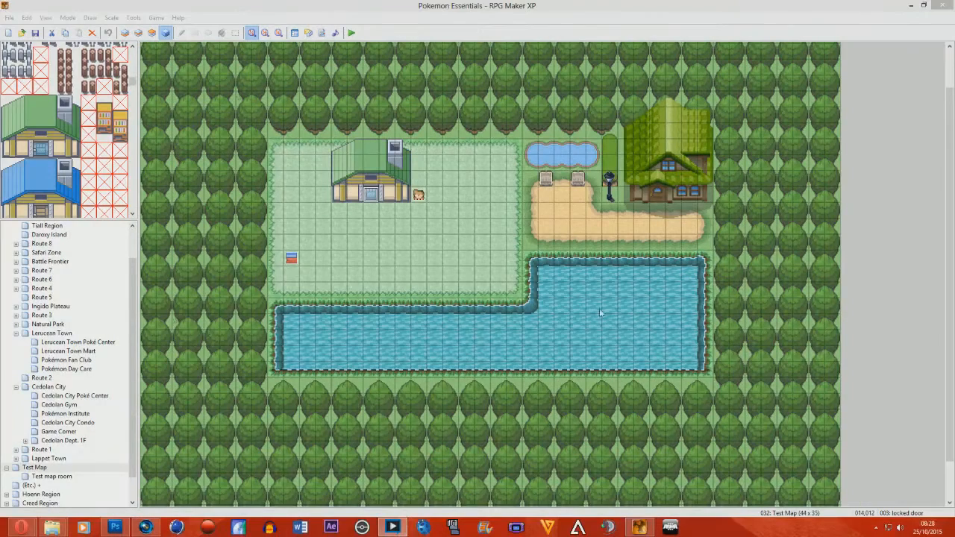
# Step: Set the trigger of the locked door event's second page to Player Touch and apply the event
pyautogui.rightClick(377, 196)
pyautogui.click(390, 199)
pyautogui.click(340, 147)
pyautogui.moveTo(389, 105); pyautogui.dragTo(564, 89)
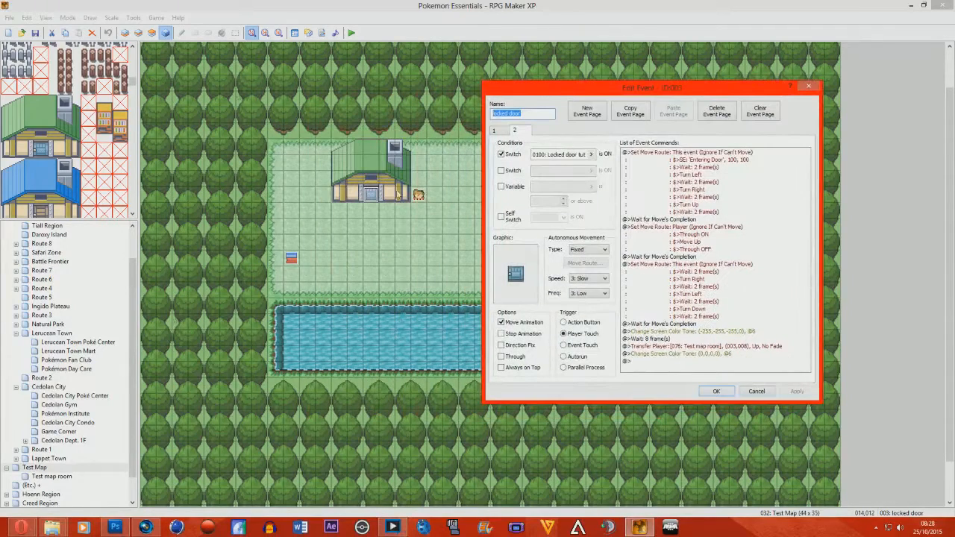
pyautogui.click(564, 322)
pyautogui.click(565, 334)
pyautogui.click(793, 393)
pyautogui.click(710, 393)
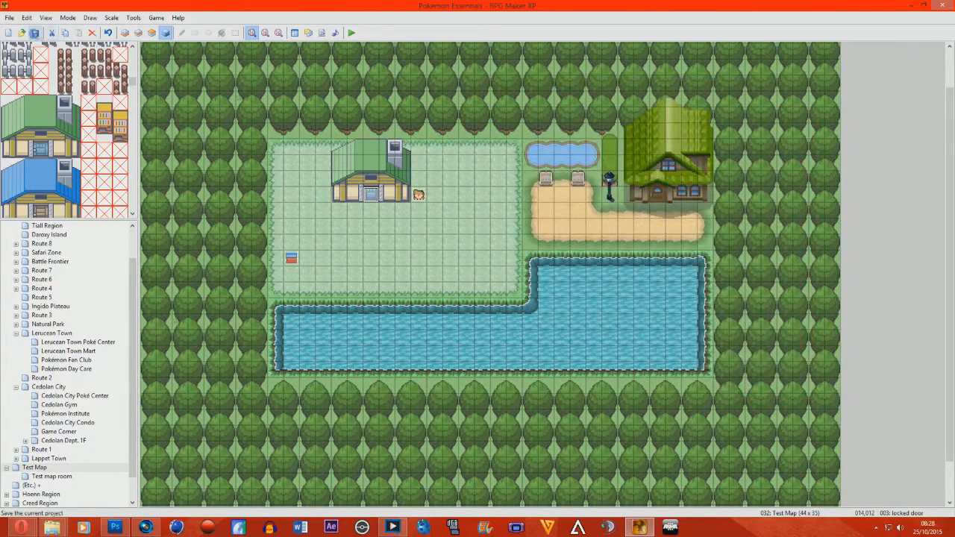
# Step: Start a playtest, continue the saved game, and walk the character west to the green-roofed house
pyautogui.click(351, 33)
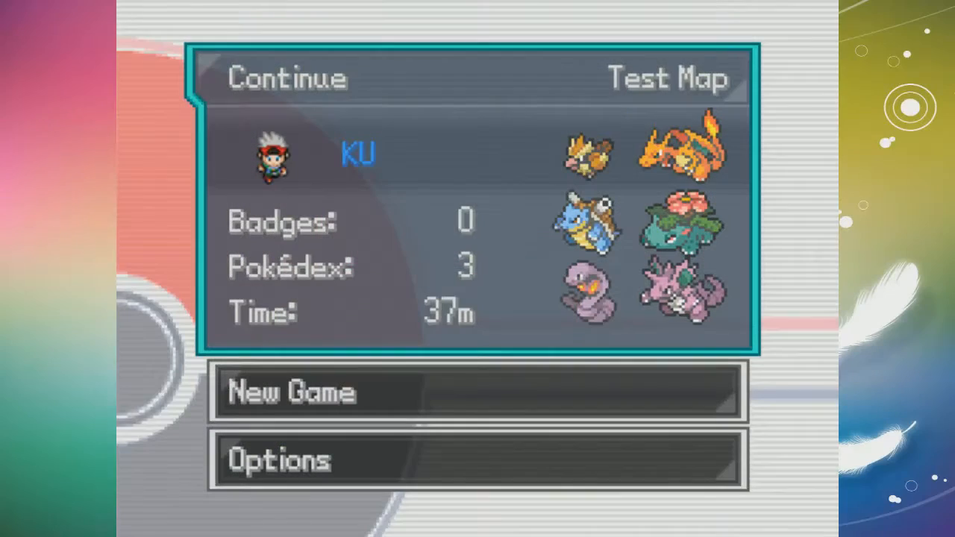
pyautogui.press('Return')
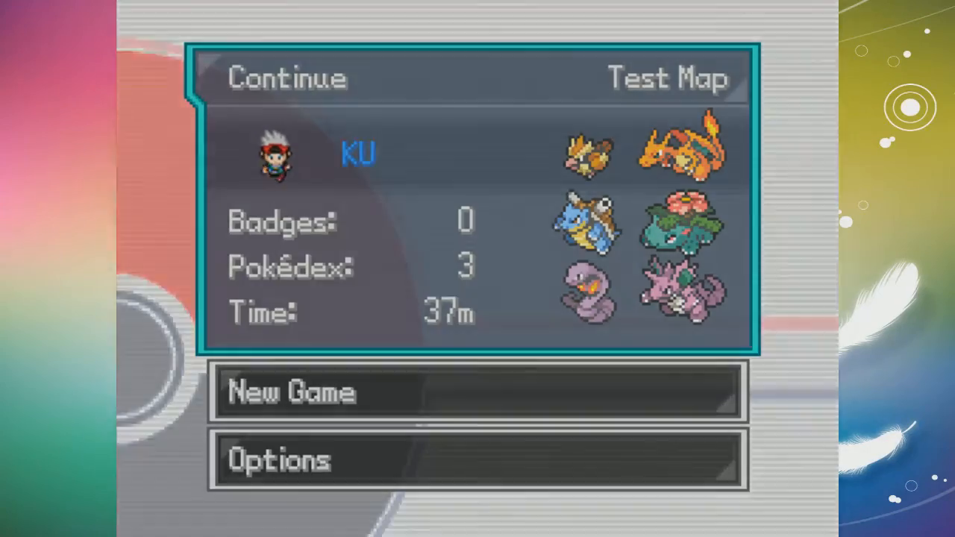
pyautogui.press('Left')
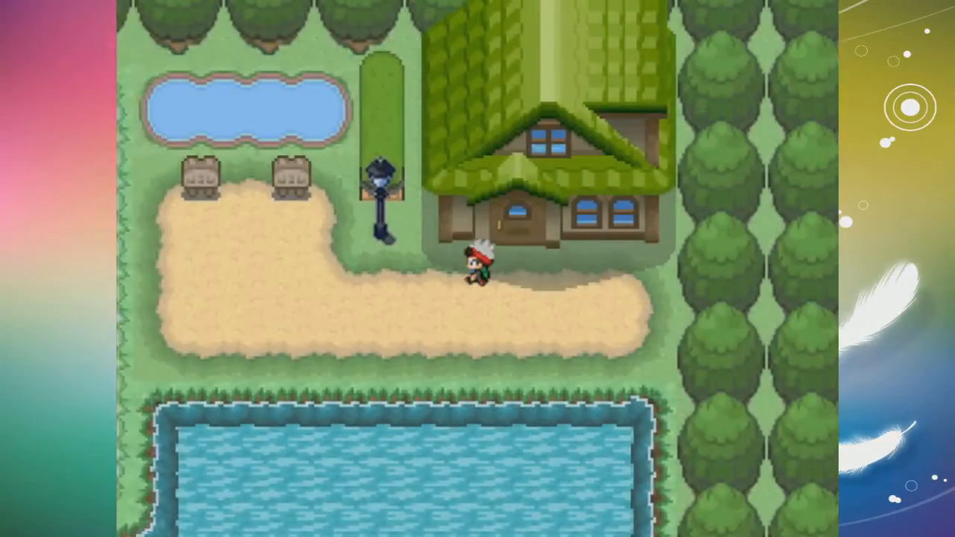
pyautogui.press('Left')
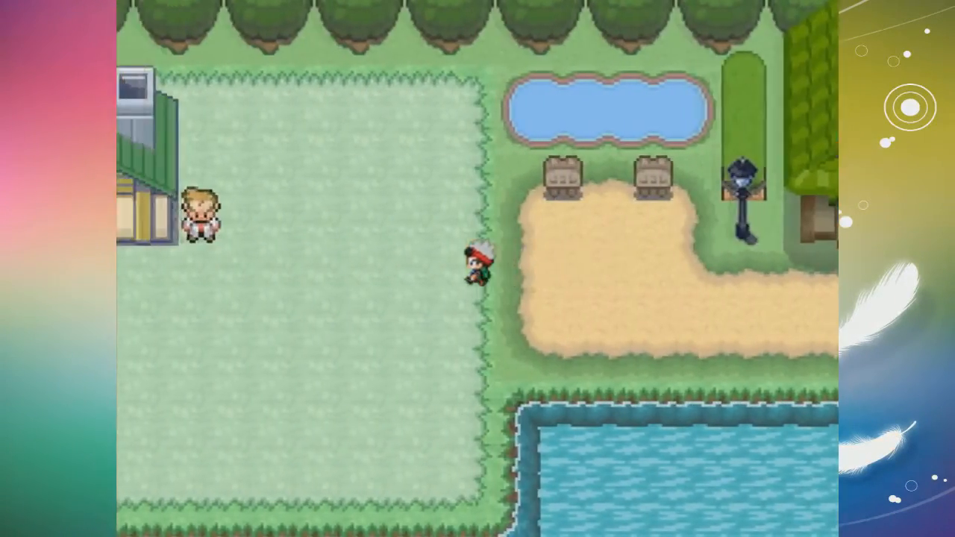
pyautogui.press('Left')
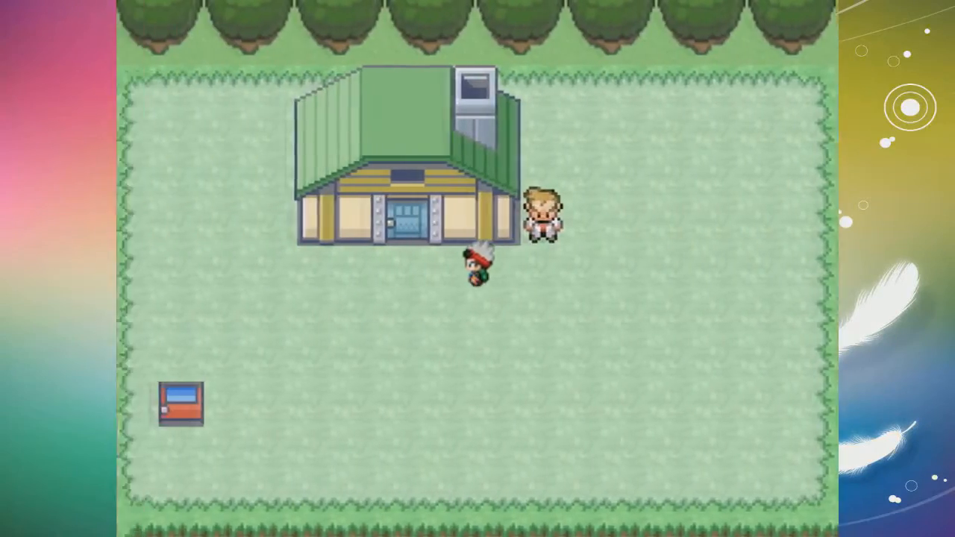
# Step: Try the locked door of the green-roofed house, talk to the NPC beside it, and head back toward the door
pyautogui.press('Up')
pyautogui.press('z')
pyautogui.press('Down')
pyautogui.press('Right')
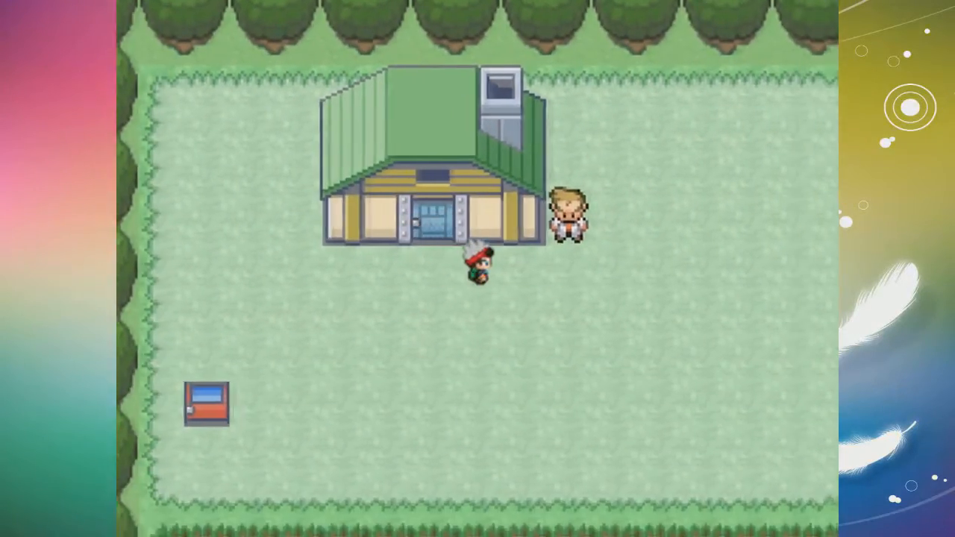
pyautogui.press('z')
pyautogui.press('Left')
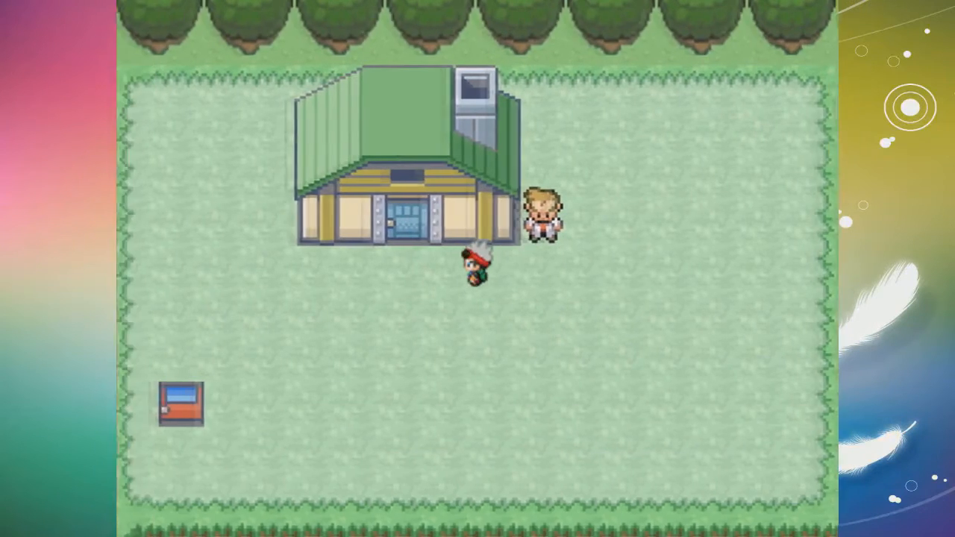
# Step: Enter the green-roofed house through the unlocked door and walk back out to test the room's exit
pyautogui.press('Up')
pyautogui.press('Up')
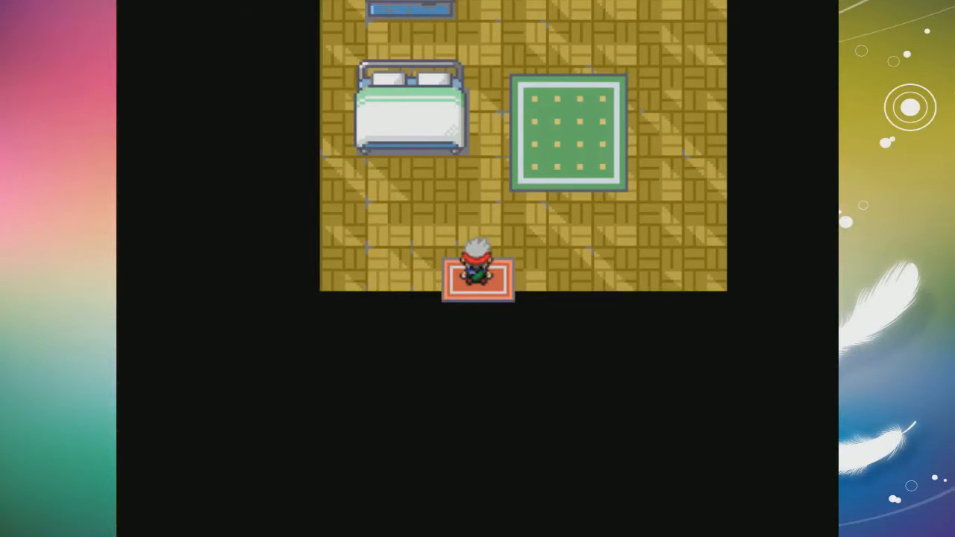
pyautogui.press('Up')
pyautogui.press('Down')
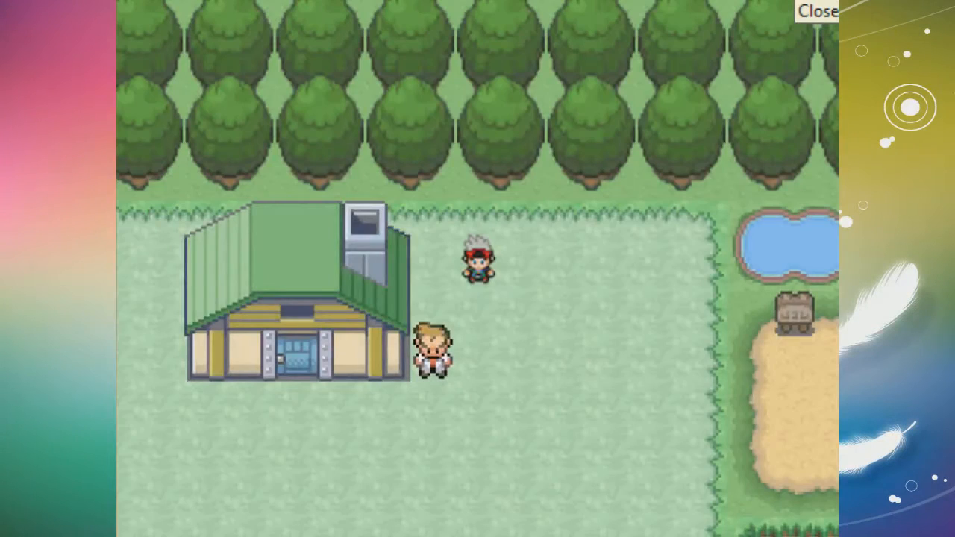
pyautogui.press('Down')
pyautogui.press('Right')
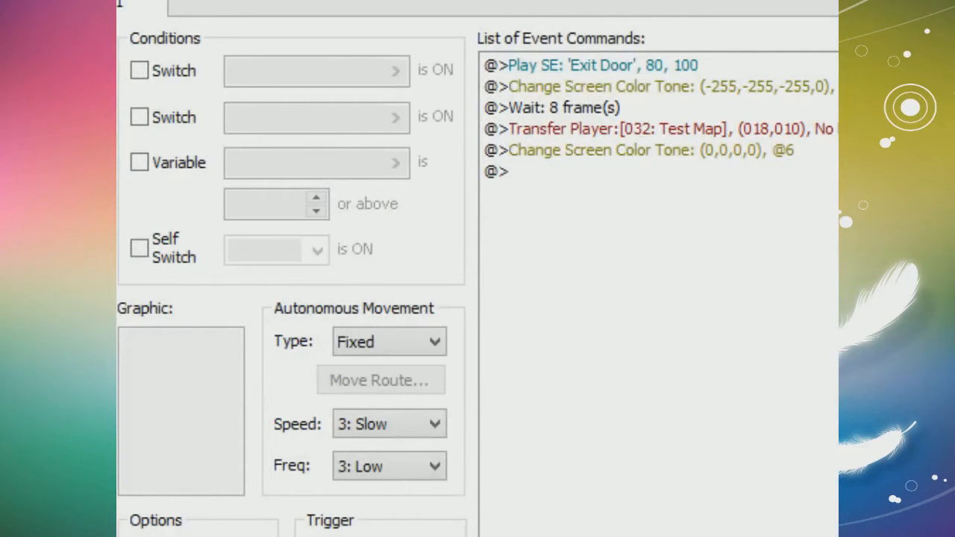
# Step: Change the exit event's Transfer Player destination to the green-roofed house's door tile on Test Map
pyautogui.rightClick(647, 128)
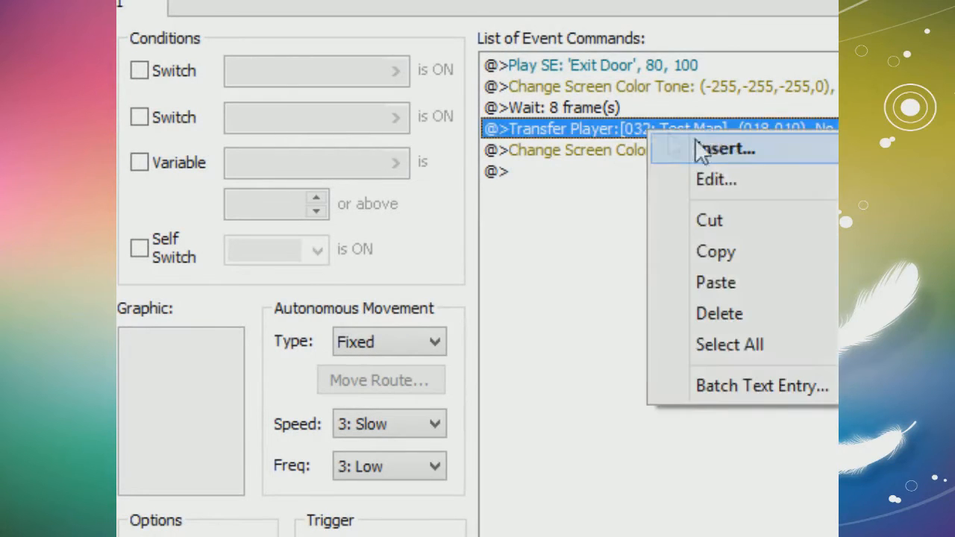
pyautogui.click(743, 176)
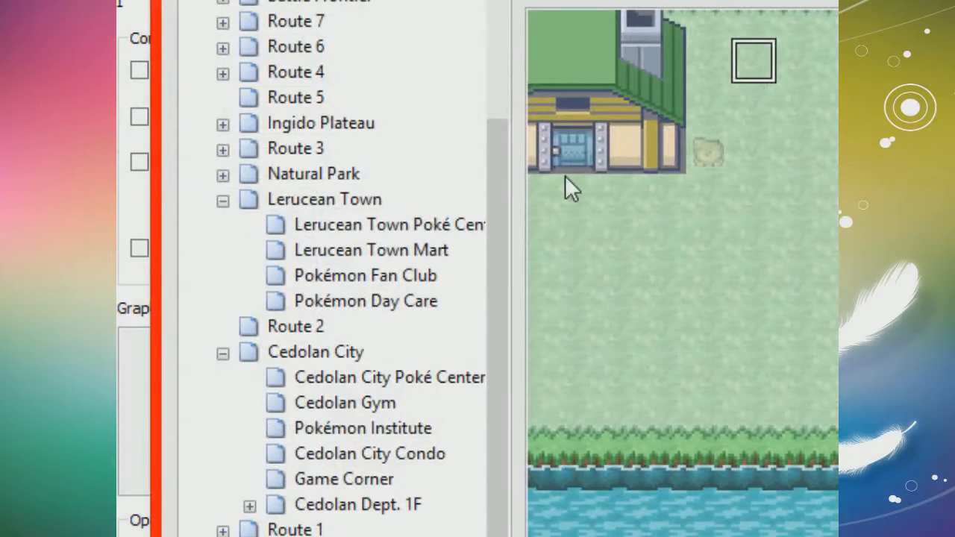
pyautogui.click(575, 188)
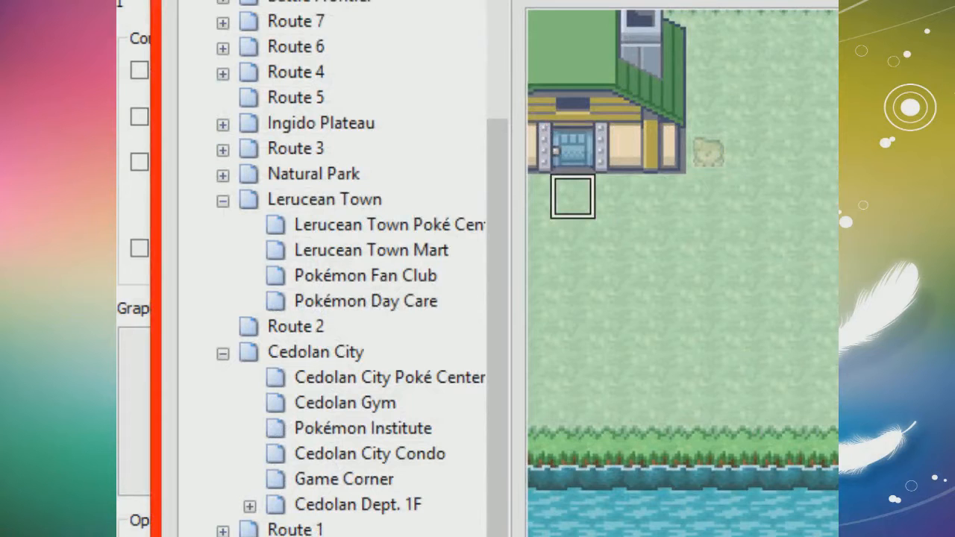
pyautogui.click(571, 152)
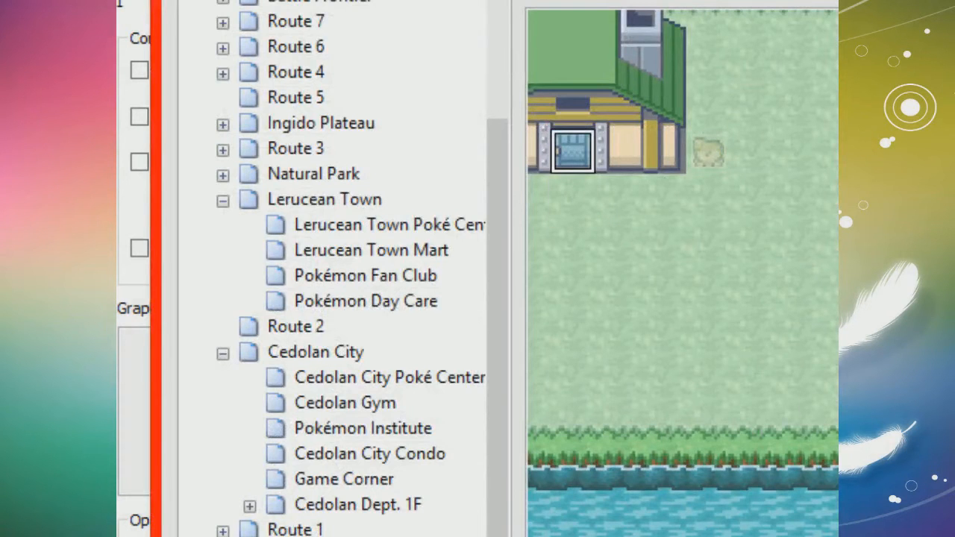
pyautogui.press('Return')
pyautogui.press('Return')
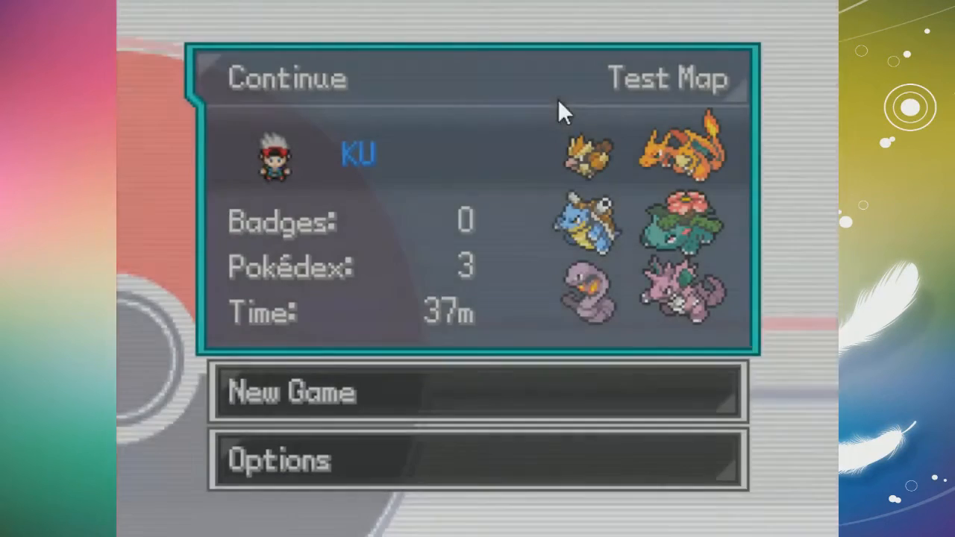
# Step: Continue the saved game in the new playtest and walk west to the green-roofed house
pyautogui.press('Return')
pyautogui.press('Left')
pyautogui.press('Left')
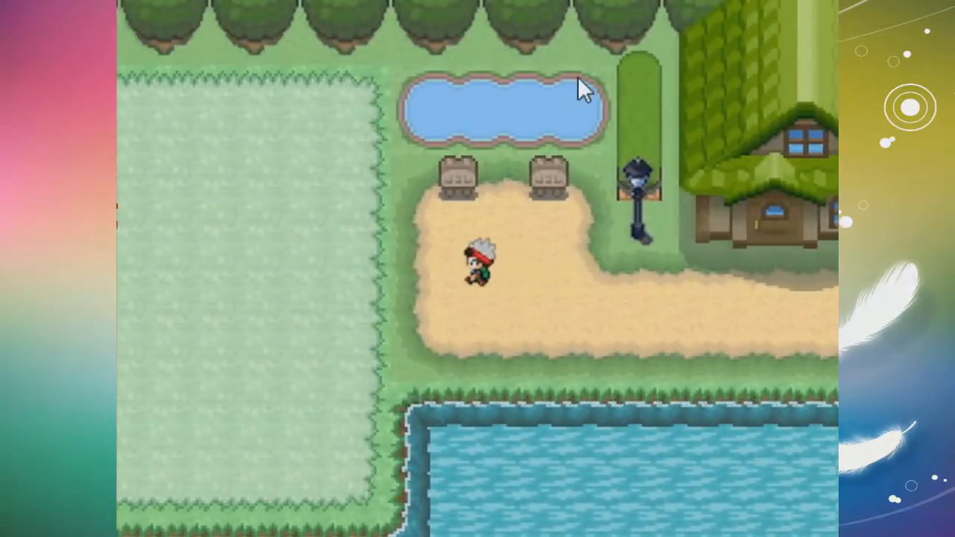
pyautogui.press('Left')
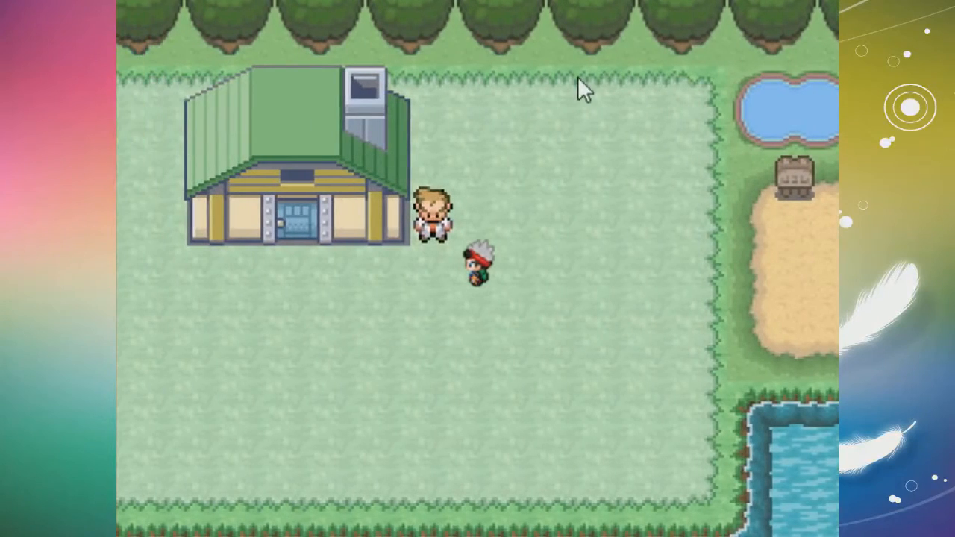
pyautogui.press('Left')
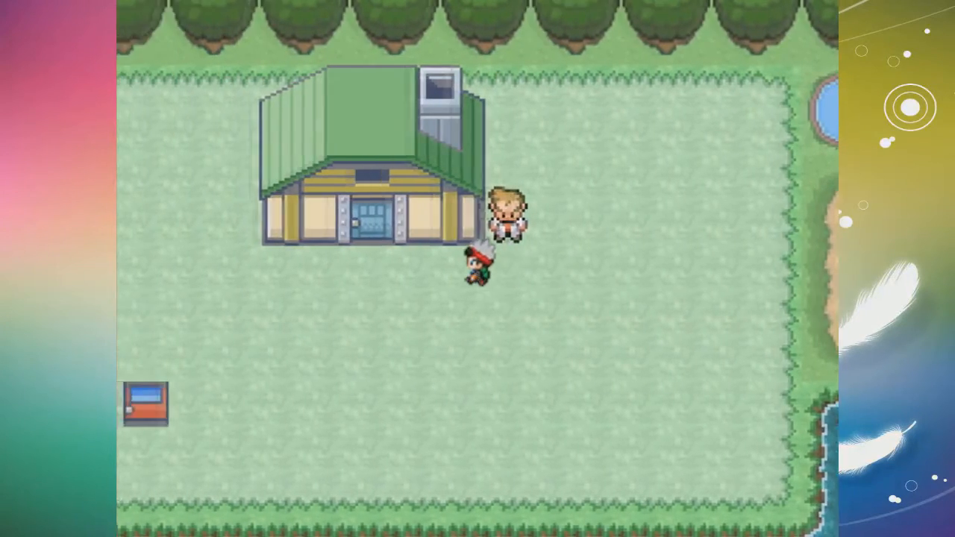
# Step: Test the locked door again, talk to the NPC, dismiss his message, and walk back toward the door
pyautogui.press('Up')
pyautogui.press('c')
pyautogui.press('Down')
pyautogui.press('Right')
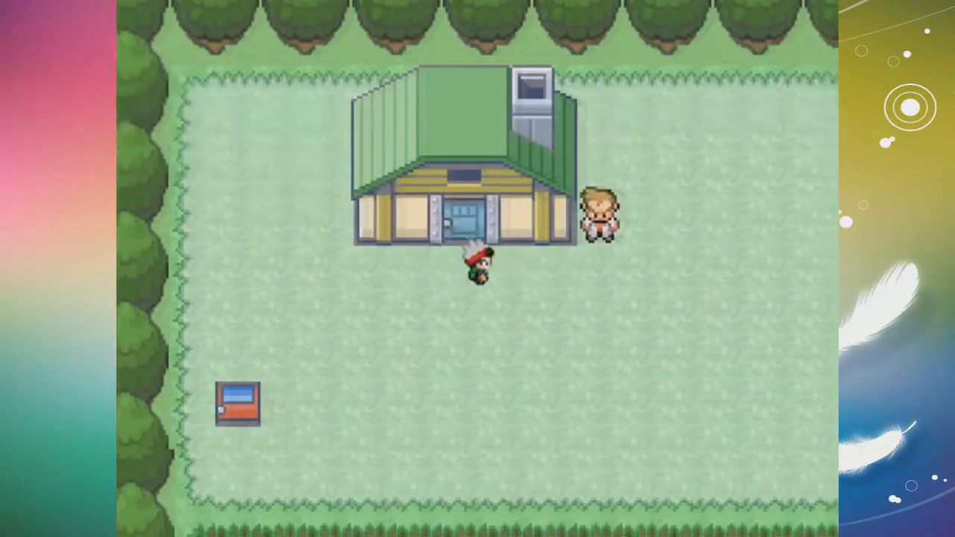
pyautogui.press('Up')
pyautogui.press('c')
pyautogui.press('c')
pyautogui.press('Left')
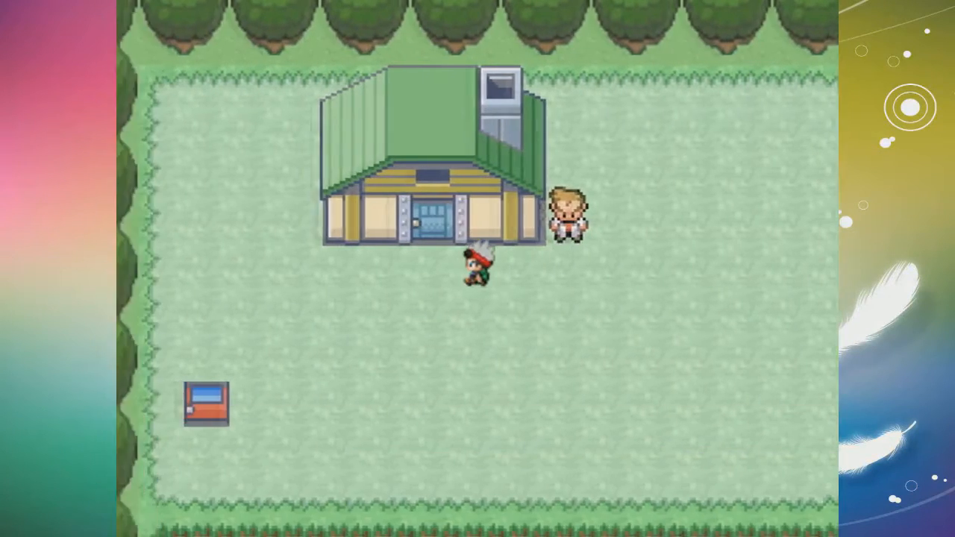
# Step: Enter the house through the unlocked door and leave over the room's mat to test the edited exit destination
pyautogui.press('Up')
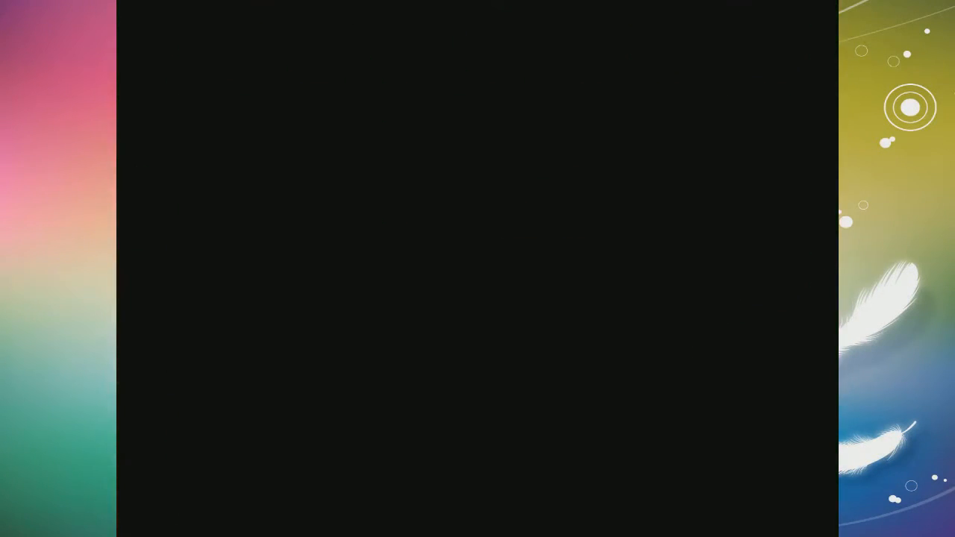
pyautogui.press('Up')
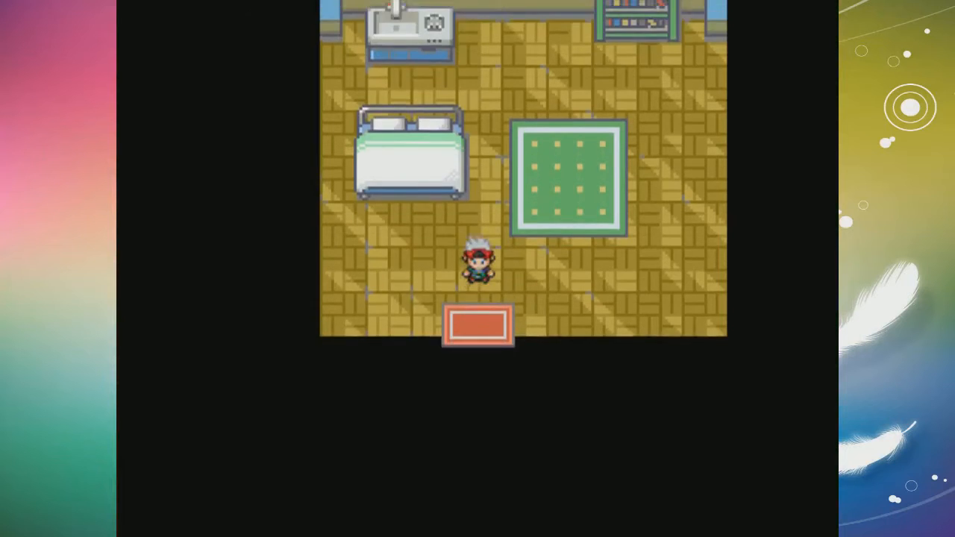
pyautogui.press('Down')
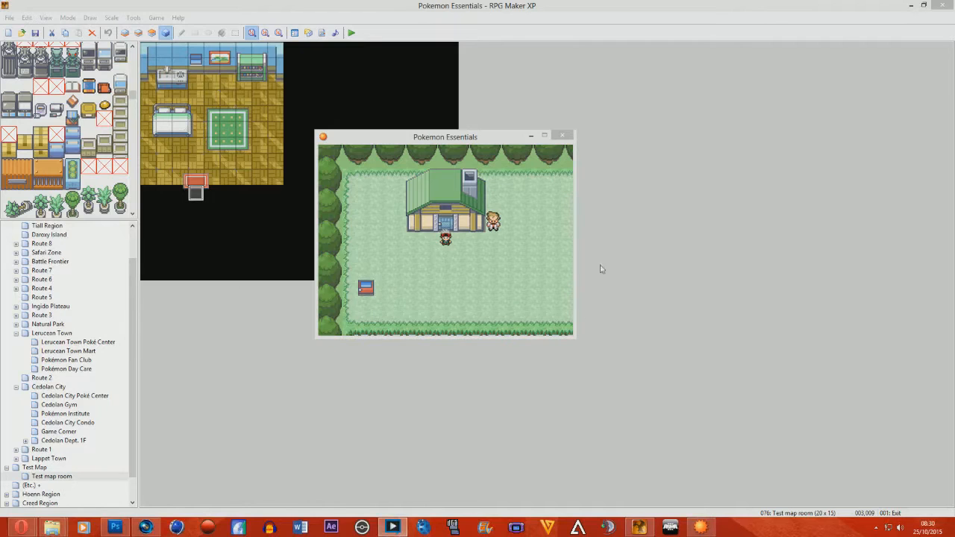
# Step: Close the playtest and review the commands of the Exit event in Test map room without changing them
pyautogui.click(562, 136)
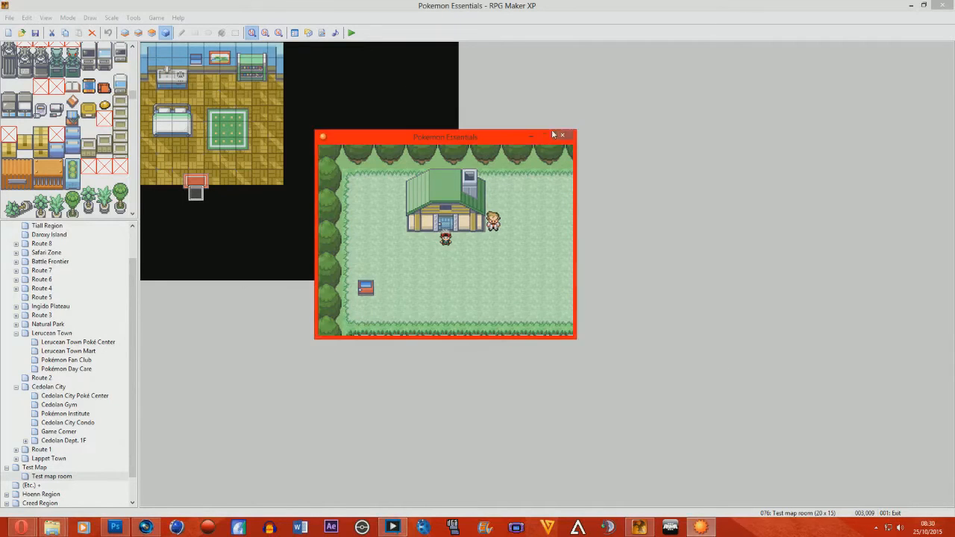
pyautogui.doubleClick(195, 193)
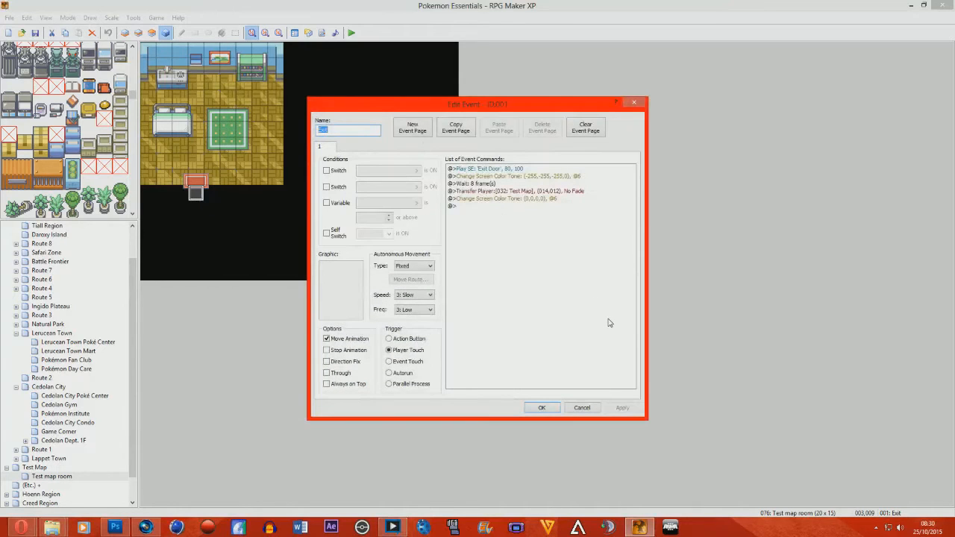
pyautogui.click(581, 408)
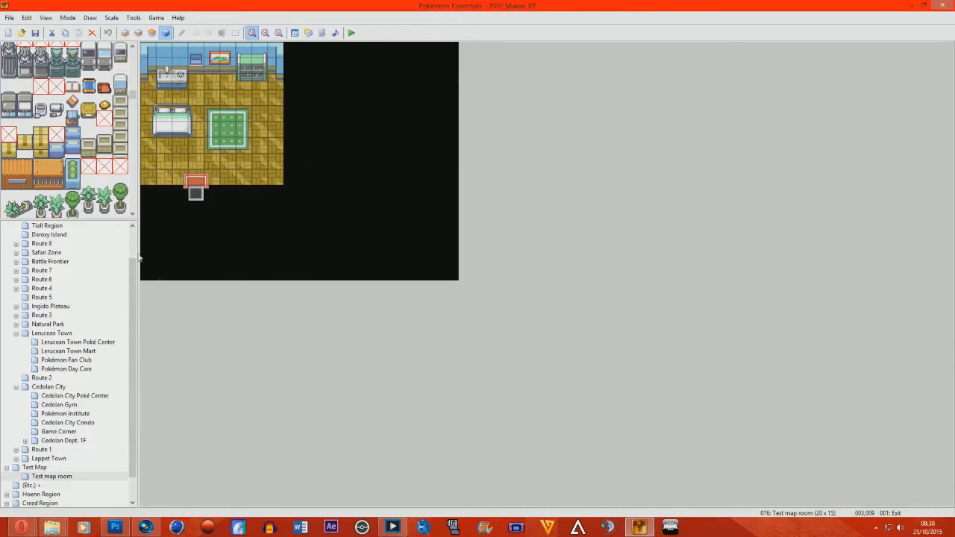
# Step: Change the Exit event's Transfer Player destination to tile 014,013 on Test Map, just below the green-roofed house's door
pyautogui.rightClick(198, 204)
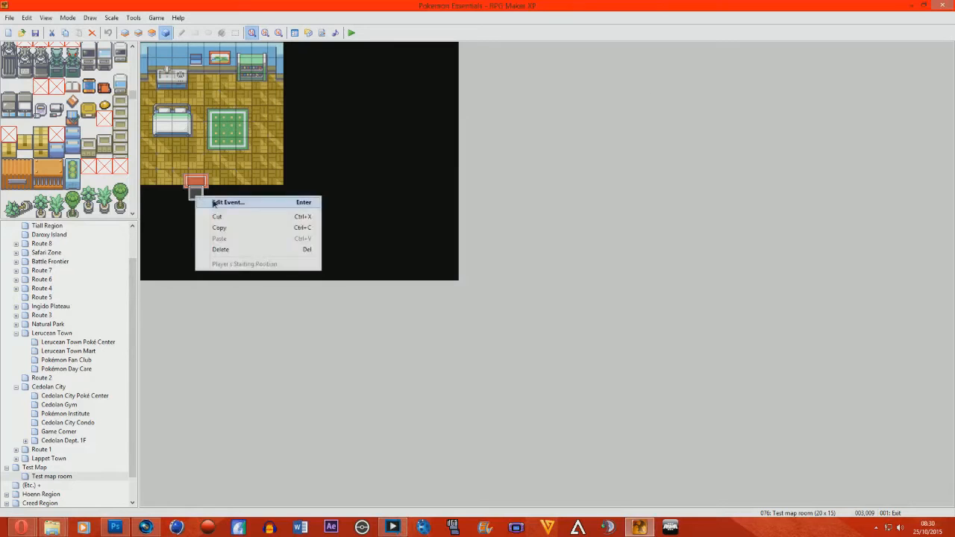
pyautogui.click(211, 201)
pyautogui.click(543, 199)
pyautogui.rightClick(544, 191)
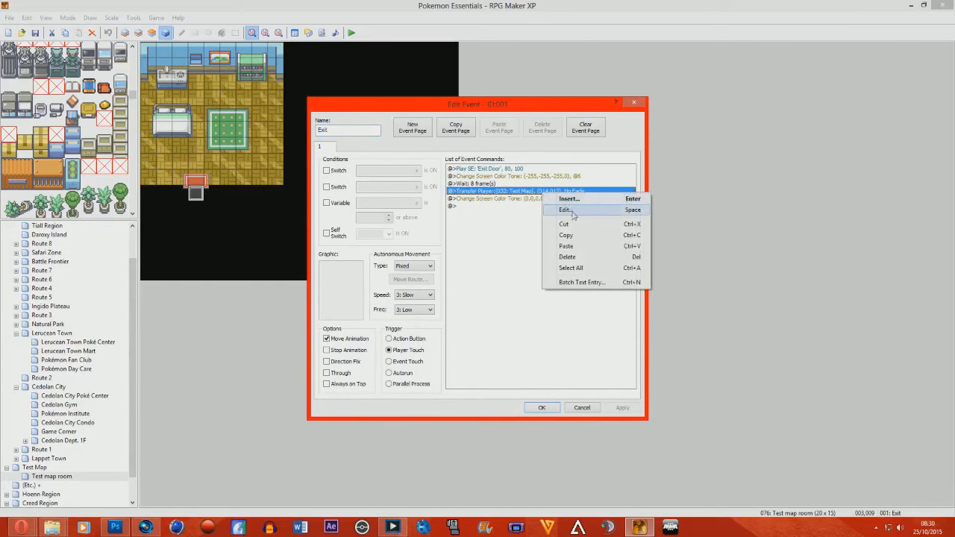
pyautogui.click(569, 207)
pyautogui.click(591, 238)
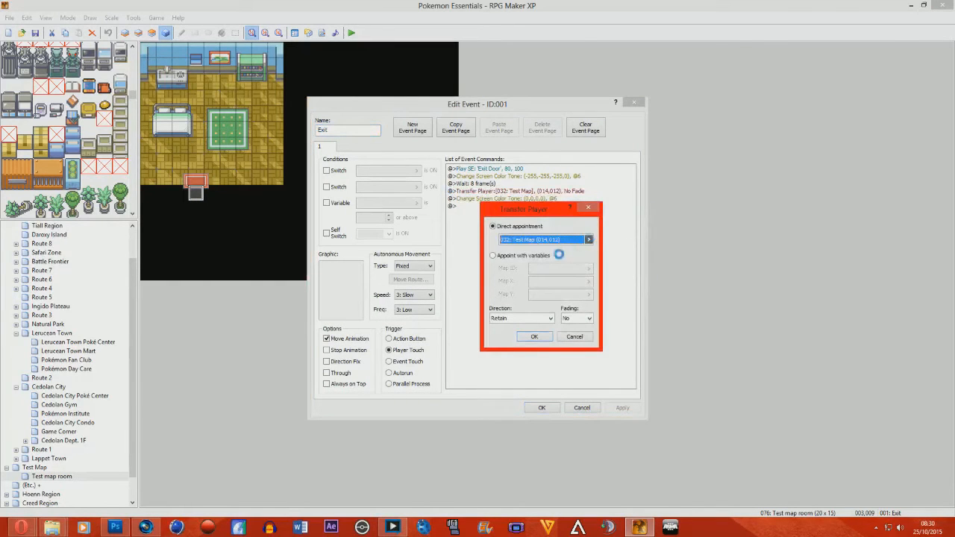
pyautogui.click(479, 215)
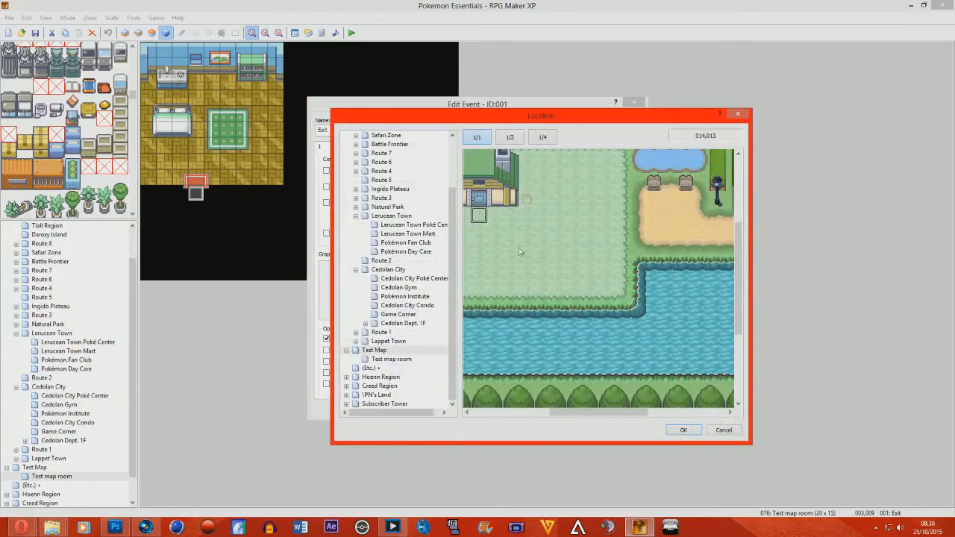
pyautogui.click(680, 429)
pyautogui.click(541, 341)
pyautogui.click(545, 409)
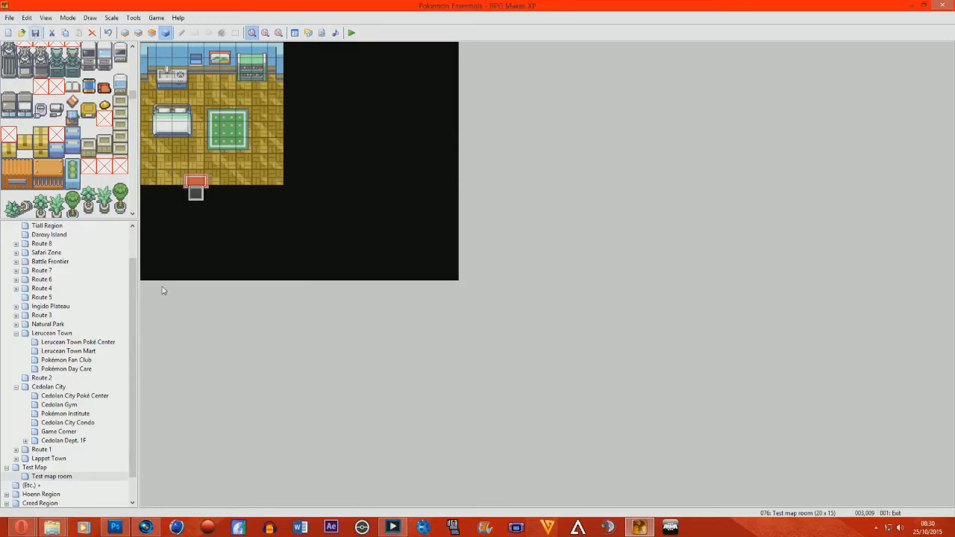
# Step: Open page 2 of the locked door event at the green-roofed house on Test Map
pyautogui.click(60, 477)
pyautogui.click(57, 468)
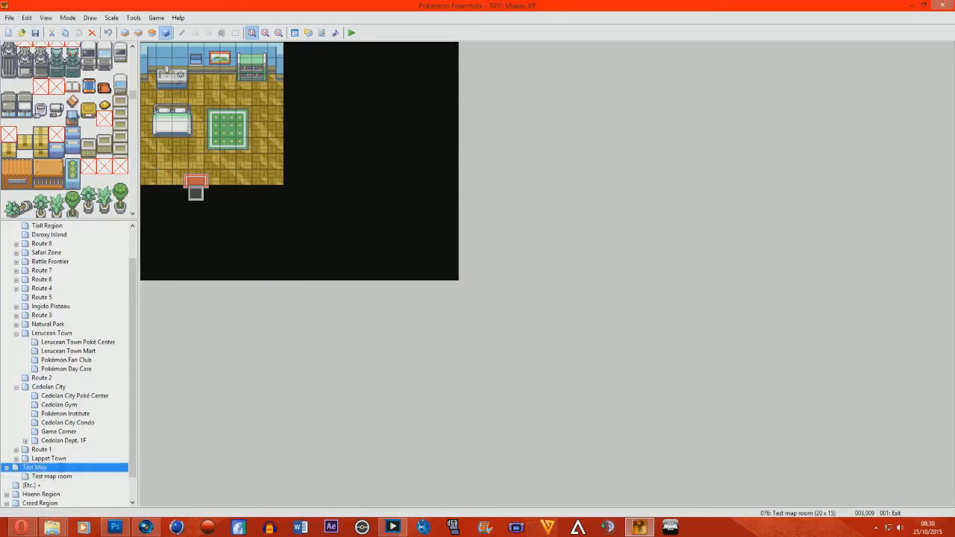
pyautogui.rightClick(376, 199)
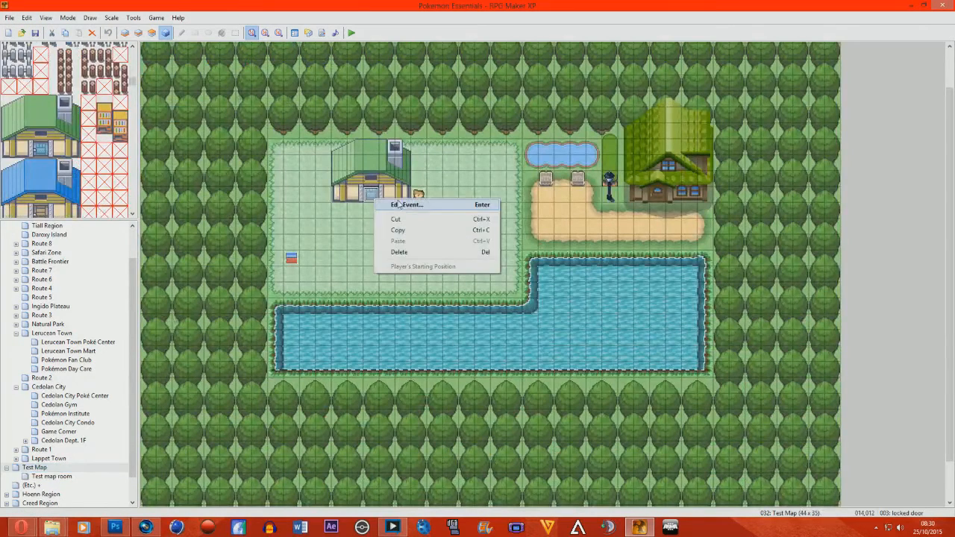
pyautogui.click(400, 205)
pyautogui.click(341, 146)
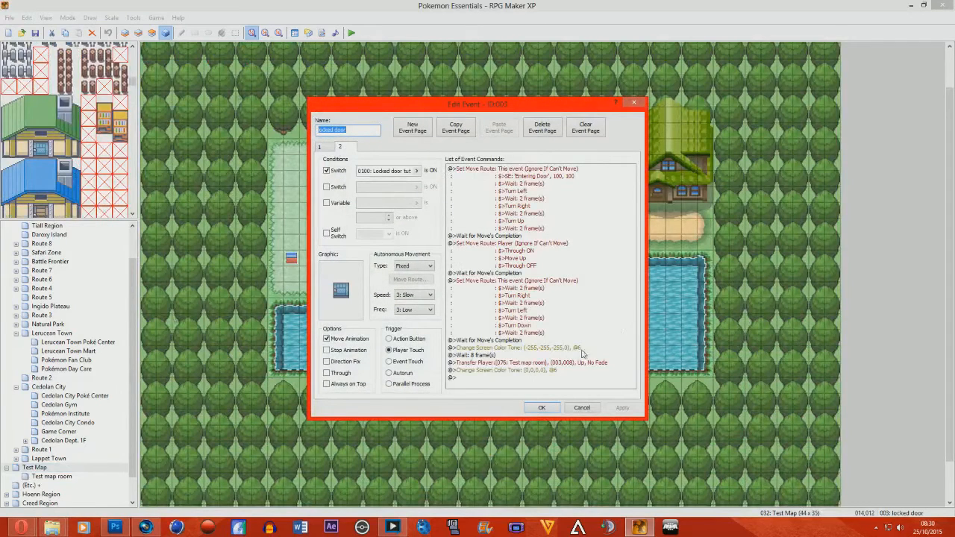
# Step: Move the Change Screen Color Tone (-255,-255,-255,0) command above the player's Set Move Route and save the locked door event
pyautogui.click(521, 348)
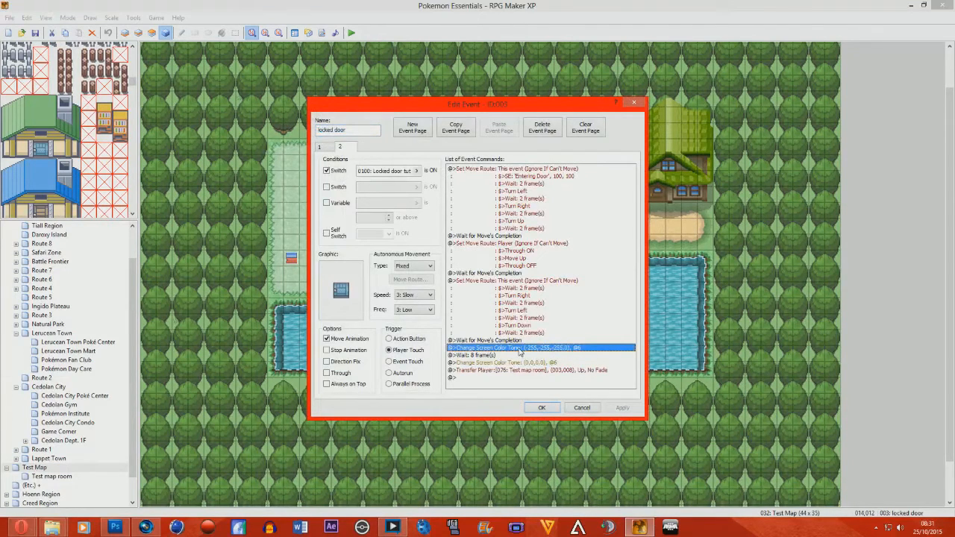
pyautogui.rightClick(521, 349)
pyautogui.click(545, 381)
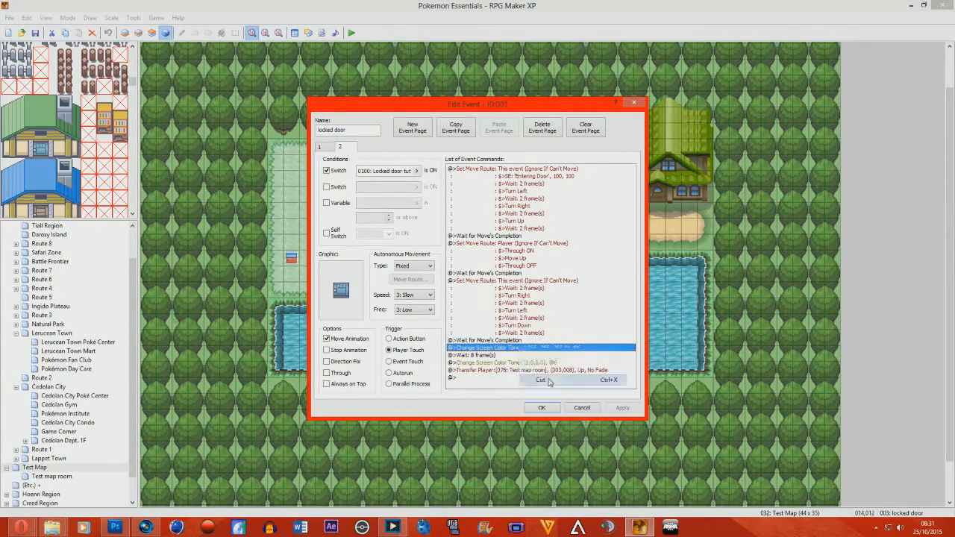
pyautogui.rightClick(523, 237)
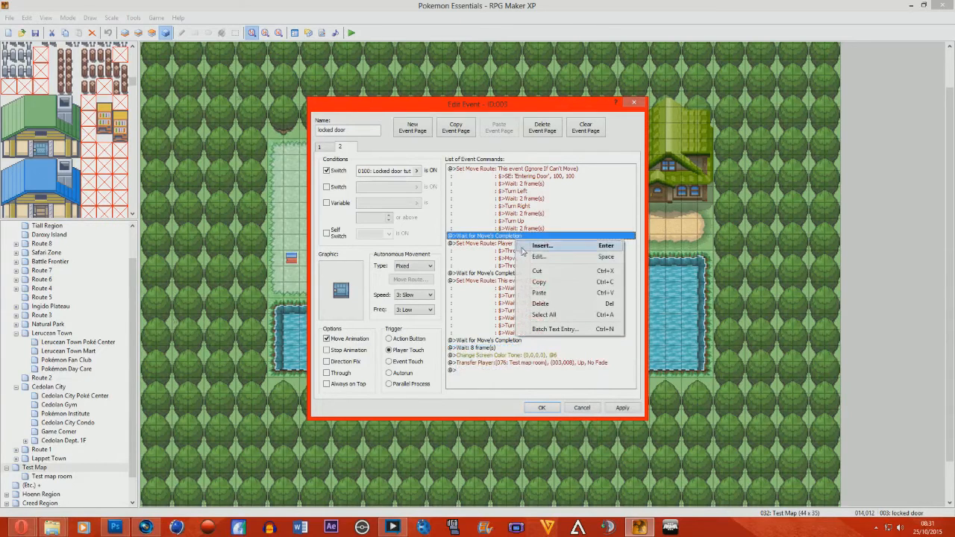
pyautogui.rightClick(513, 244)
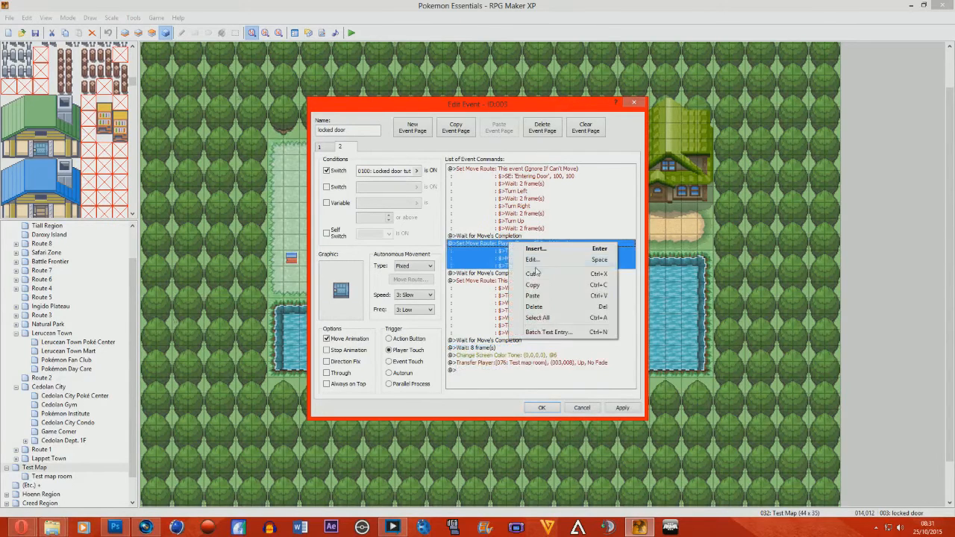
pyautogui.click(532, 296)
pyautogui.click(619, 408)
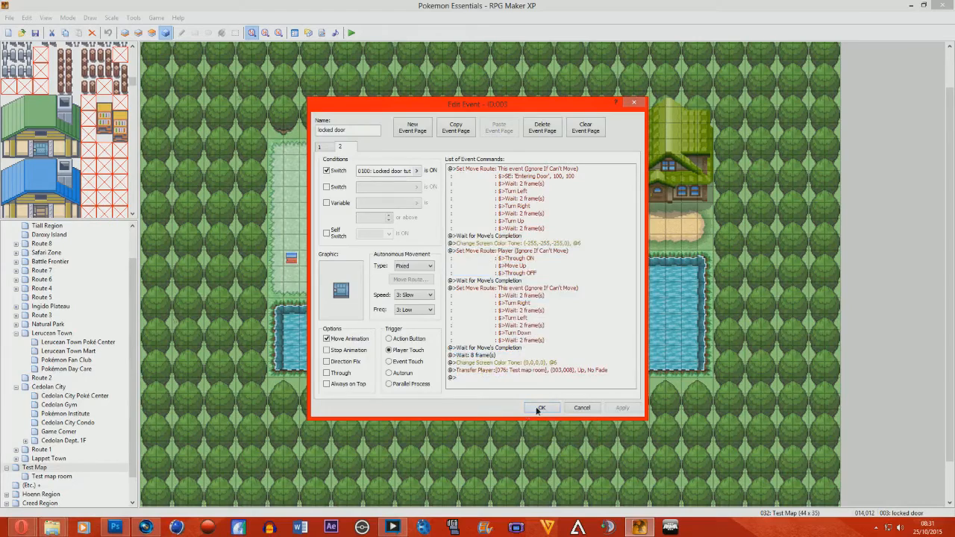
pyautogui.click(542, 407)
# Step: Start a new playtest, continue the saved game, and walk west toward the green-roofed house
pyautogui.click(352, 33)
pyautogui.click(446, 282)
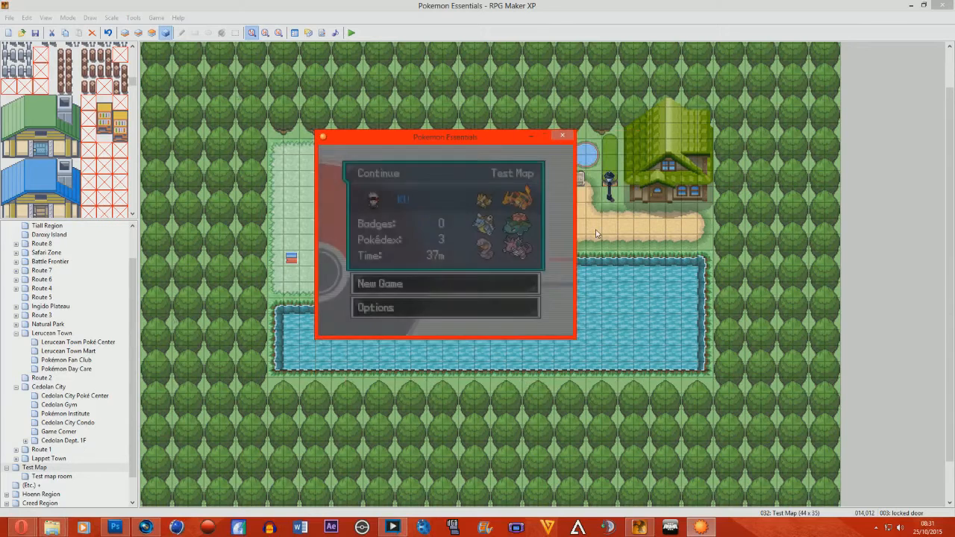
pyautogui.press('Return')
pyautogui.press('Left')
pyautogui.press('Left')
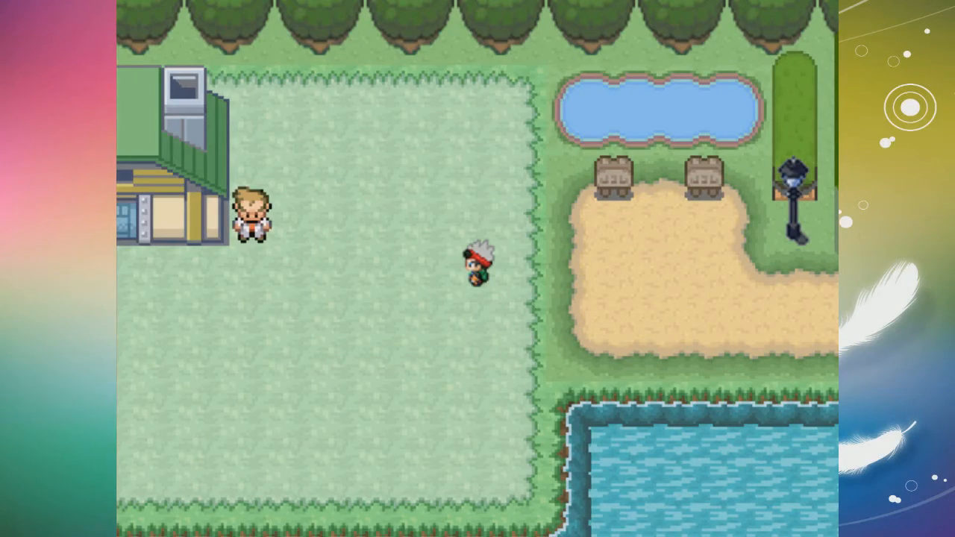
pyautogui.press('Left')
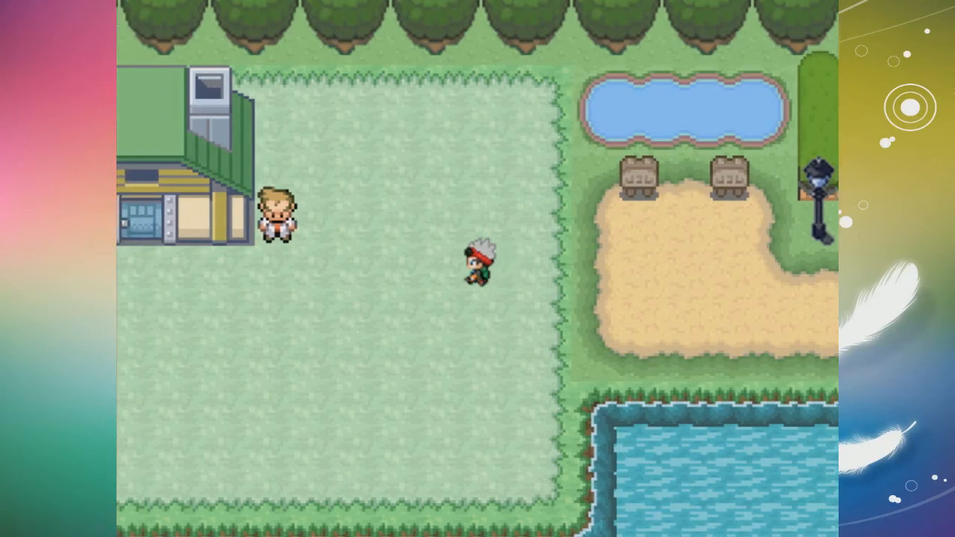
# Step: Talk to the NPC beside the house, dismiss his message, and walk to the front of the door
pyautogui.press('Left')
pyautogui.press('Up')
pyautogui.press('Return')
pyautogui.press('Return')
pyautogui.press('Left')
# Step: Enter the house through the unlocked door and leave over the mat to test both edited events
pyautogui.press('Up')
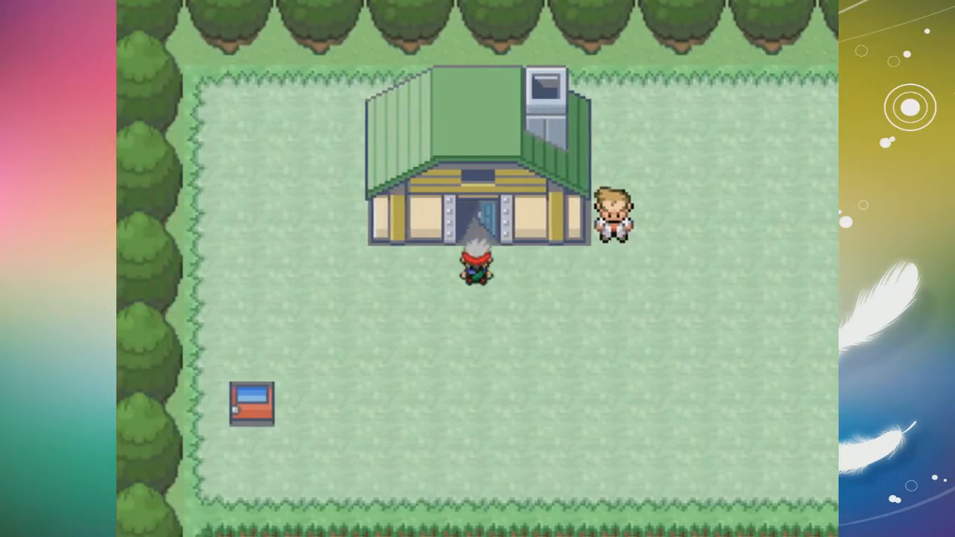
pyautogui.press('Up')
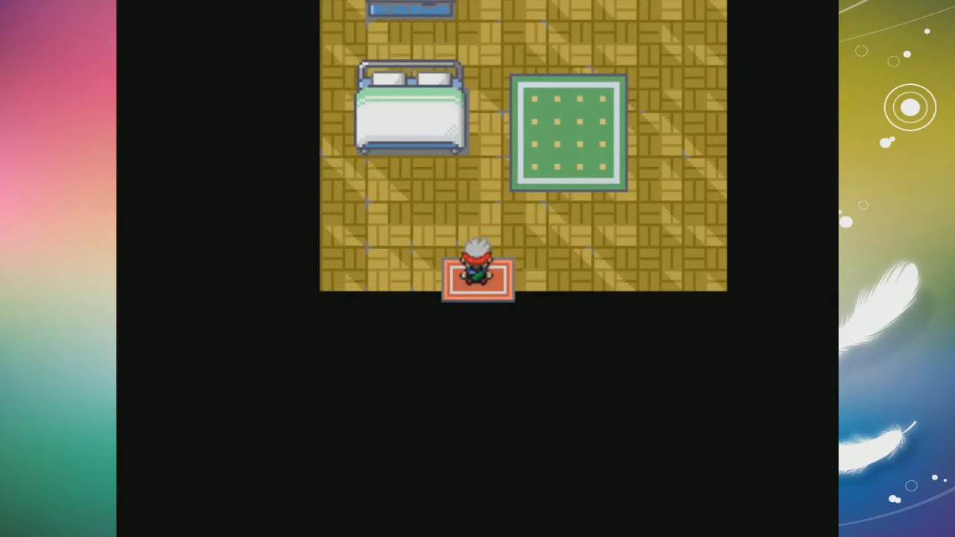
pyautogui.press('Down')
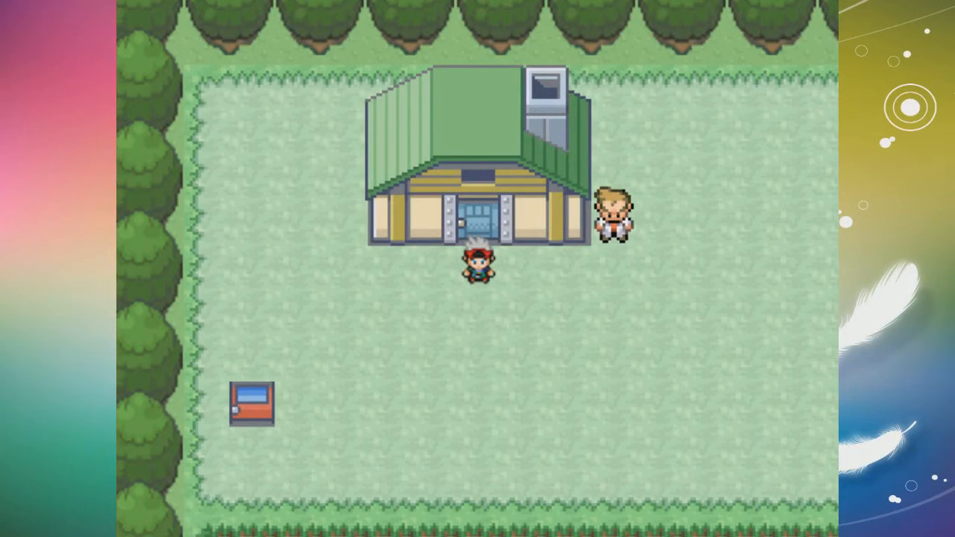
# Step: Walk east to the westernmost sign below the pond, read its text, and close the message
pyautogui.press('Right')
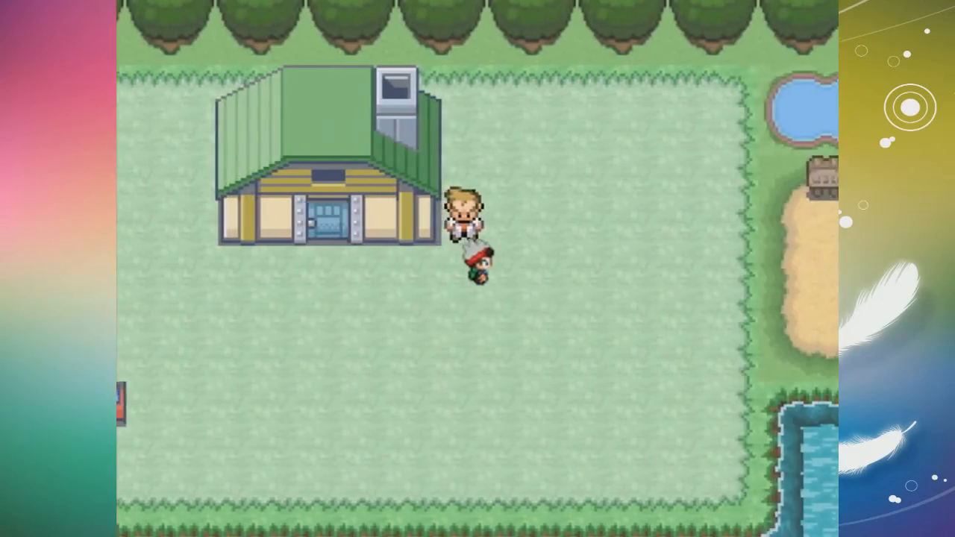
pyautogui.press('Right')
pyautogui.press('Up')
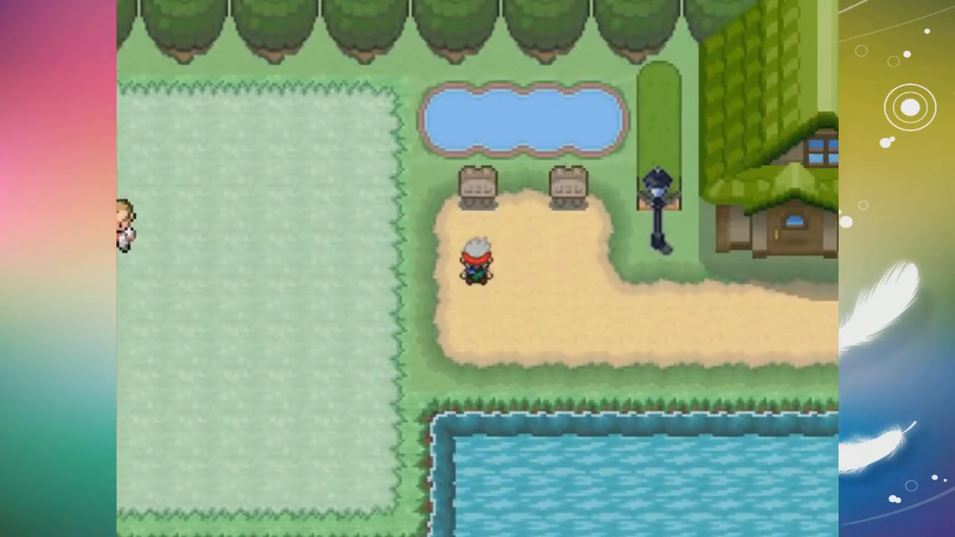
pyautogui.press('Return')
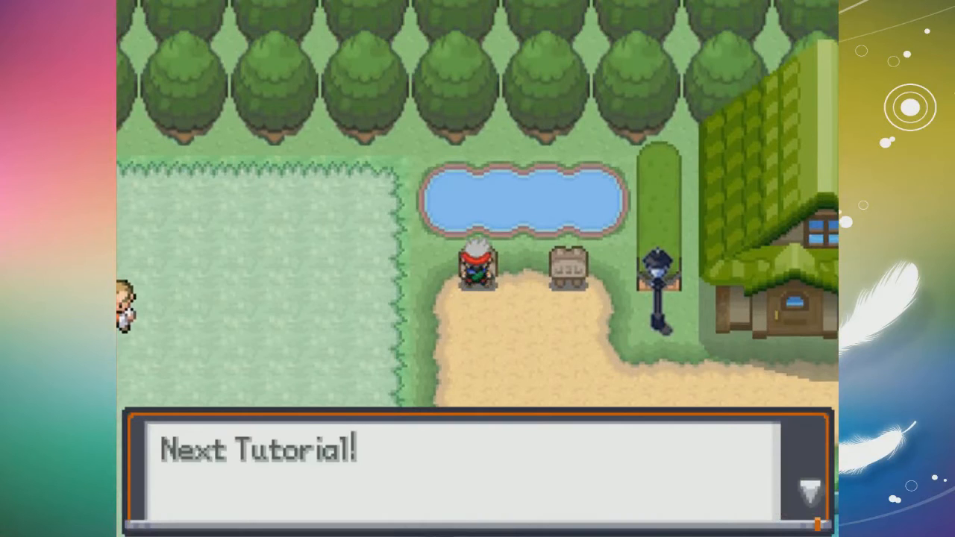
pyautogui.press('Return')
pyautogui.press('Return')
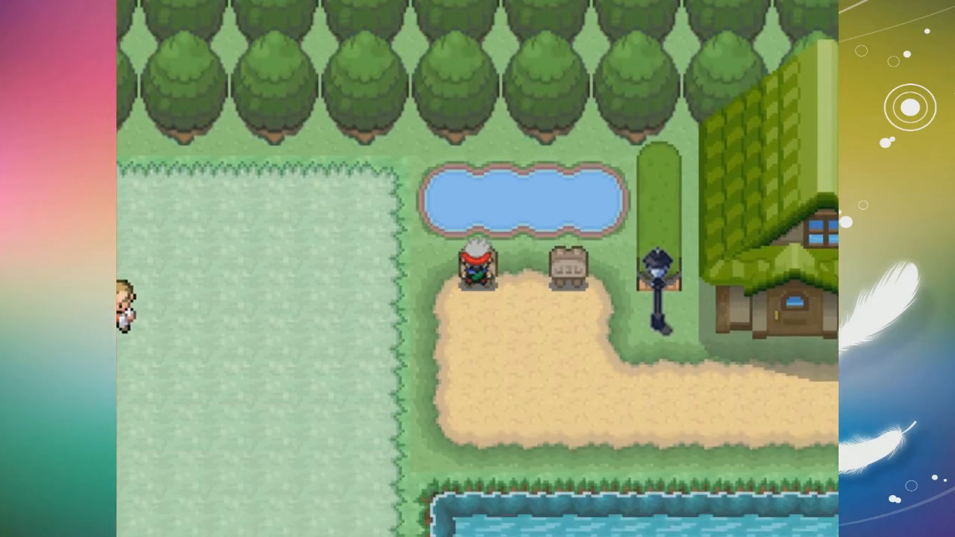
# Step: Step away from the sign and open the summary of the party's first Pokémon, Pidgey
pyautogui.press('Down')
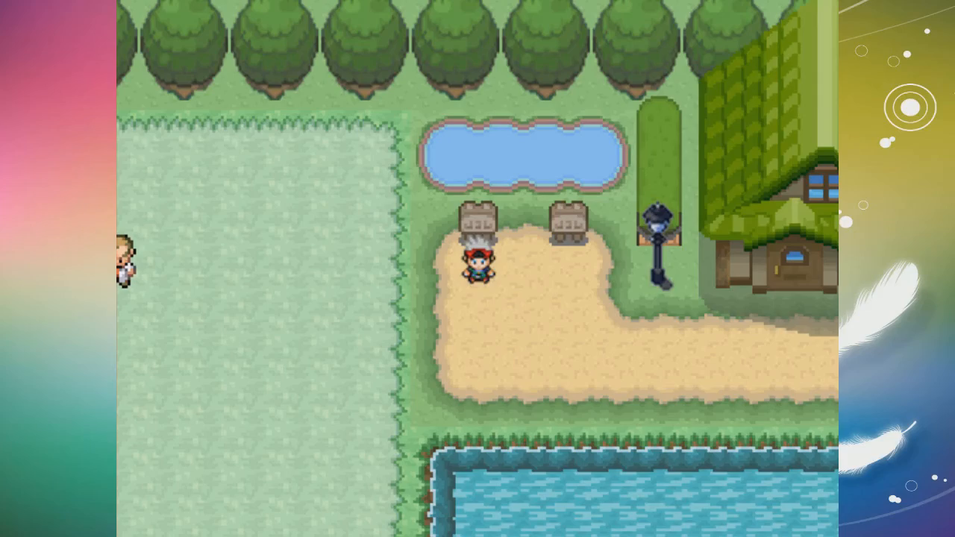
pyautogui.press('Escape')
pyautogui.press('Return')
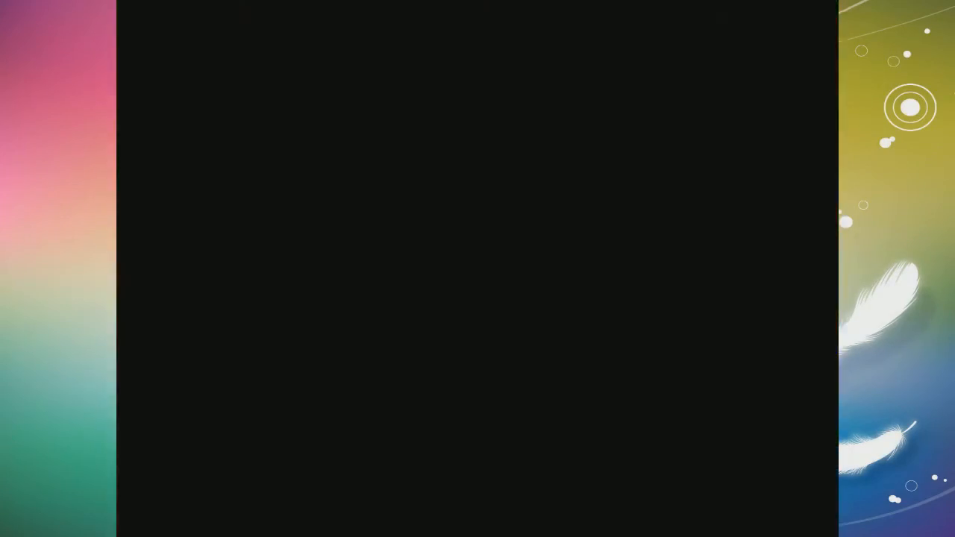
pyautogui.press('Return')
pyautogui.press('Return')
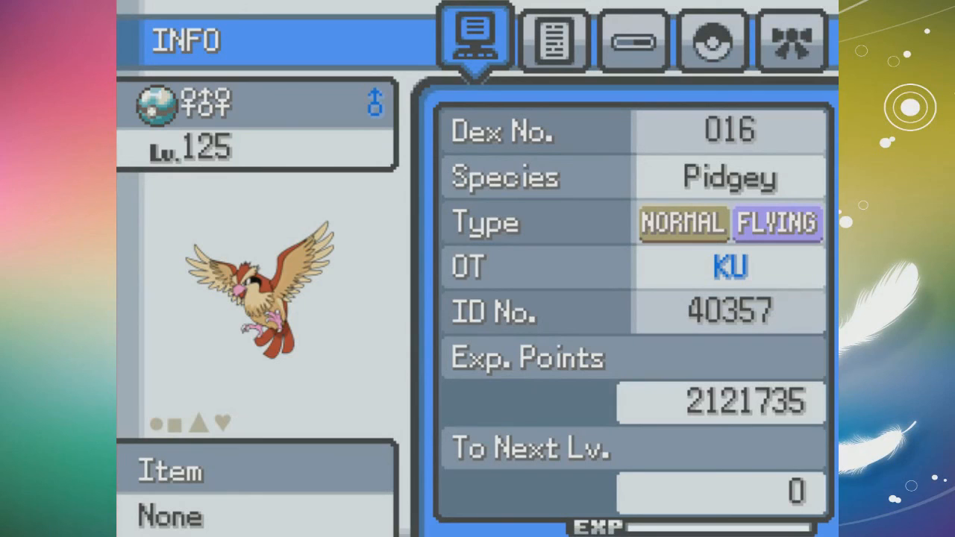
# Step: Browse the info pages of the party's Pokémon from Pidgey through Nidoking and back to Pidgey
pyautogui.press('Down')
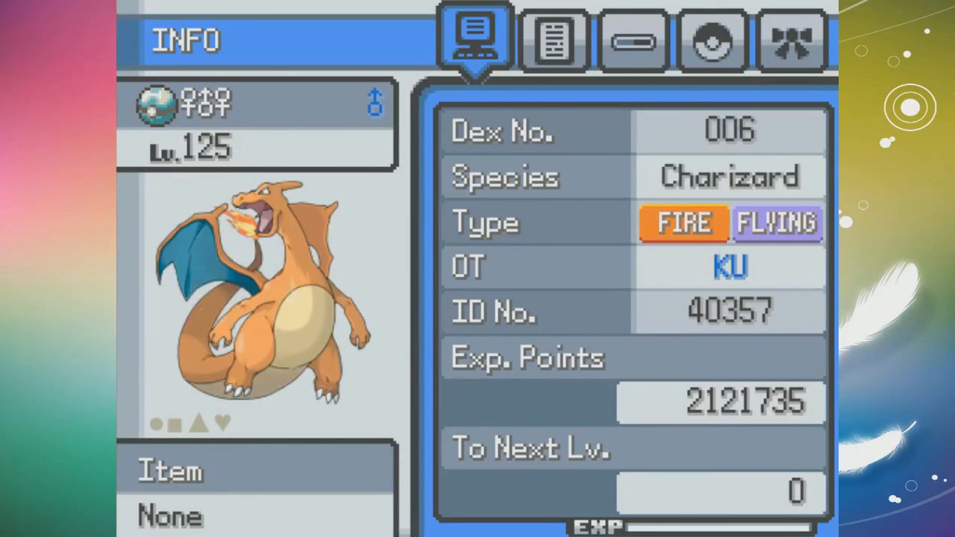
pyautogui.press('Up')
pyautogui.press('Down')
pyautogui.press('Down')
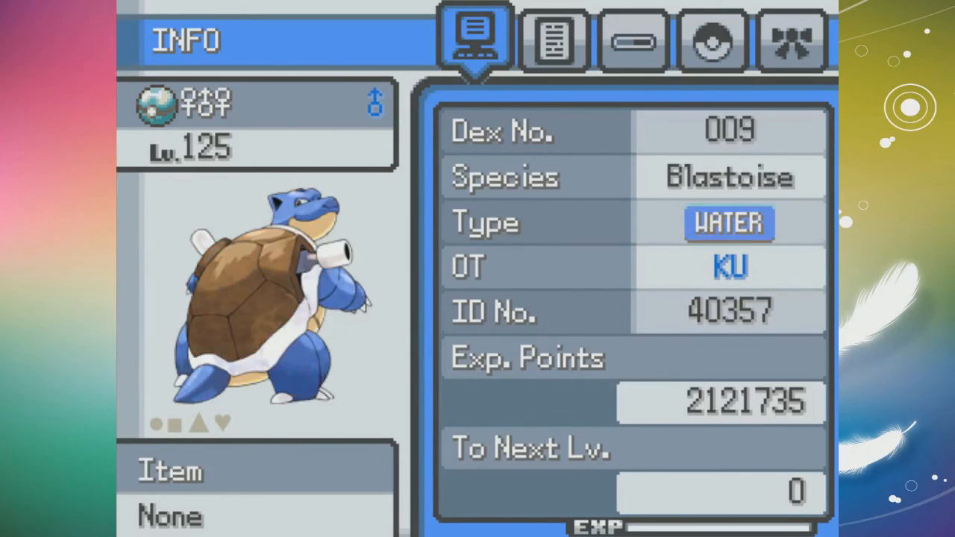
pyautogui.press('Down')
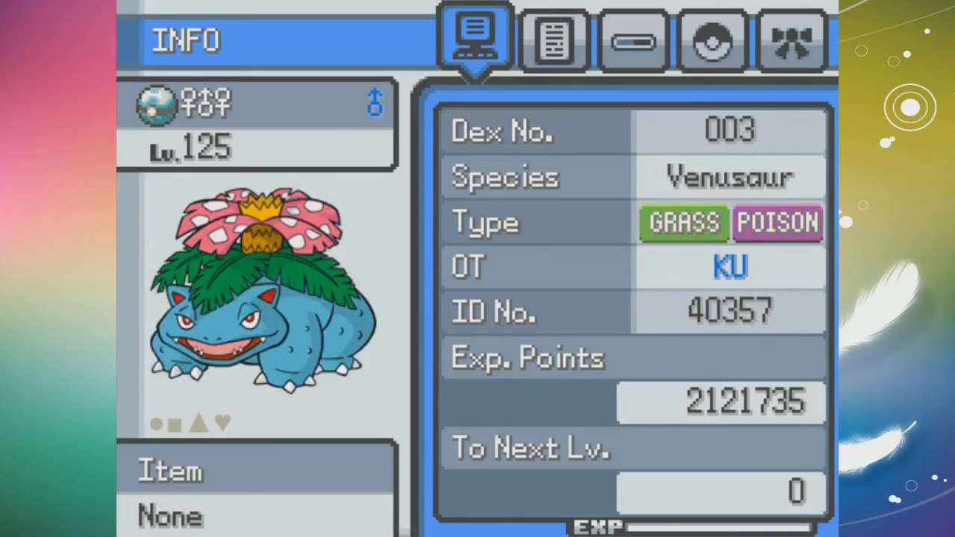
pyautogui.press('Down')
pyautogui.press('Down')
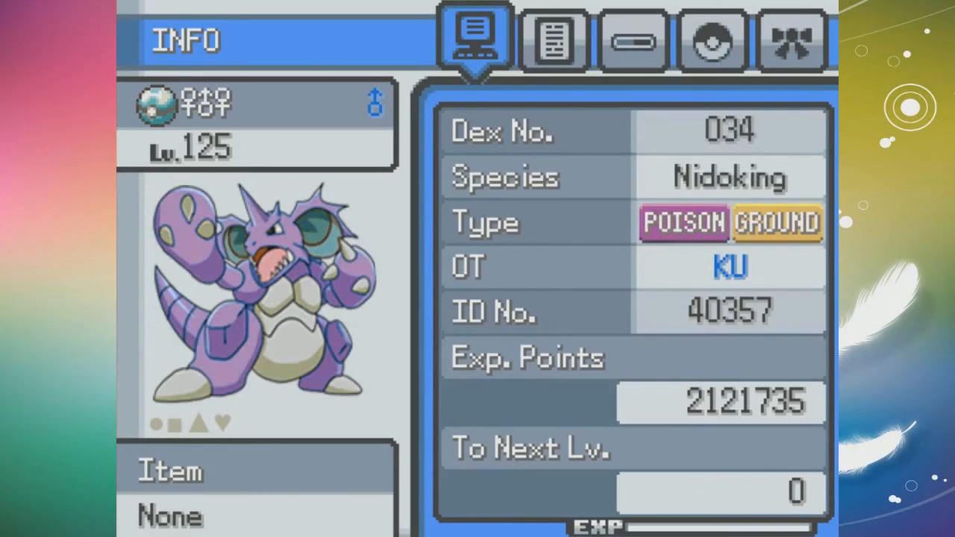
pyautogui.press('Up')
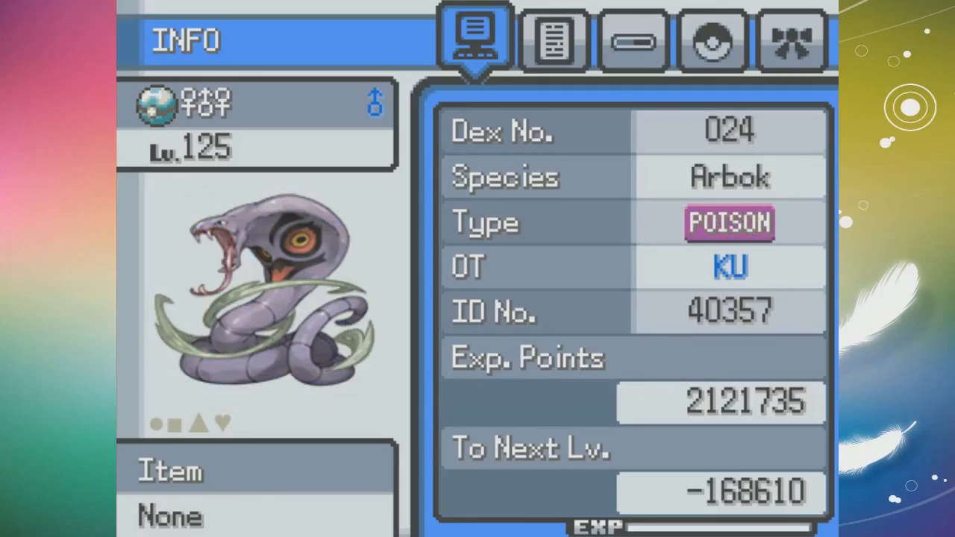
pyautogui.press('Up')
pyautogui.press('Up')
pyautogui.press('Up')
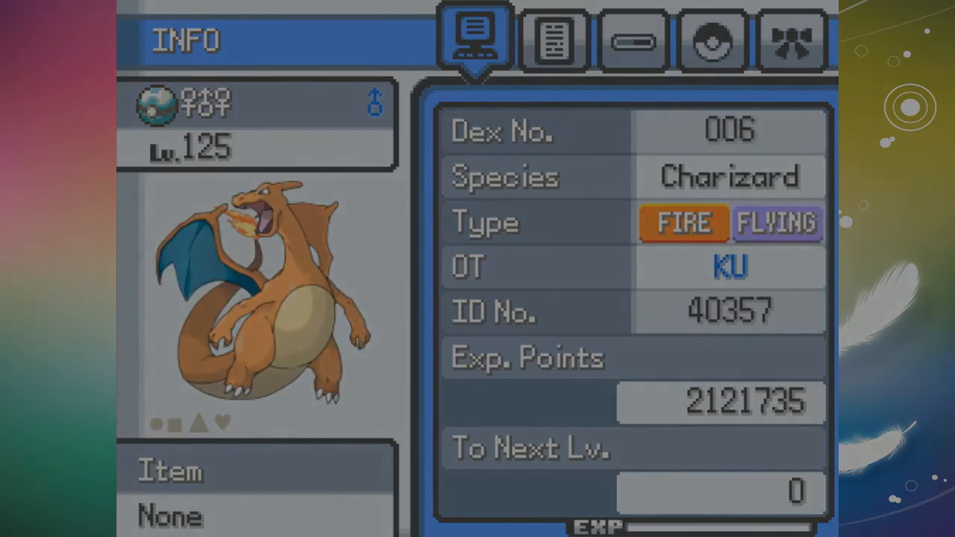
pyautogui.press('Up')
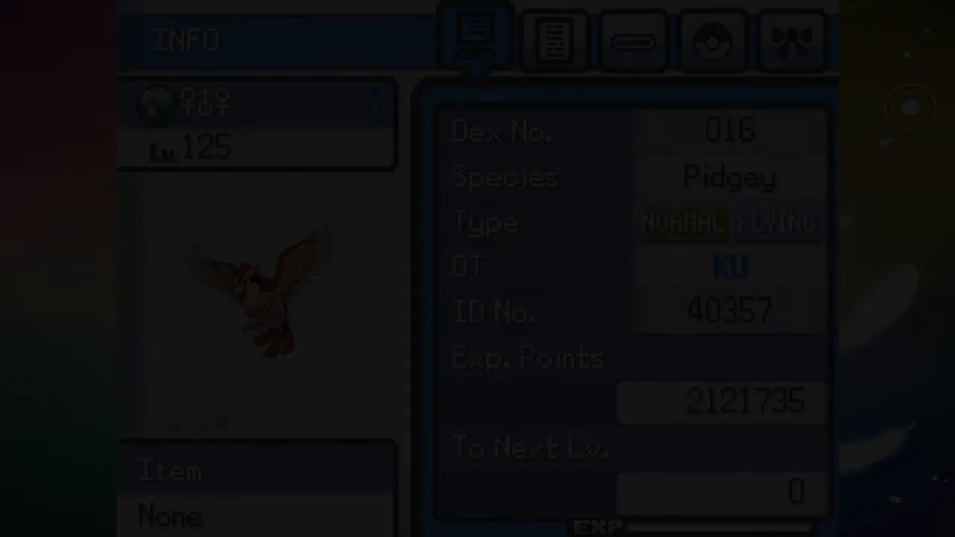